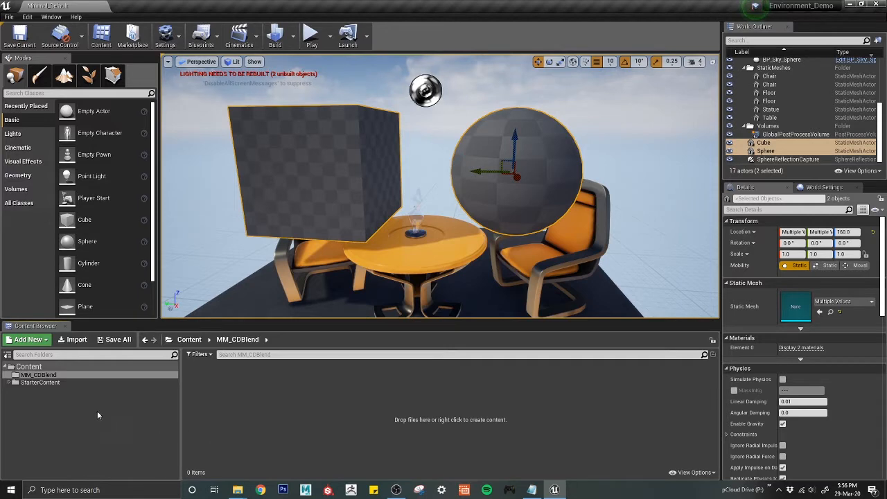
Create a new material in the MM_CDBlend folder and open it in the material editor.
right_click(245, 426)
click(281, 224)
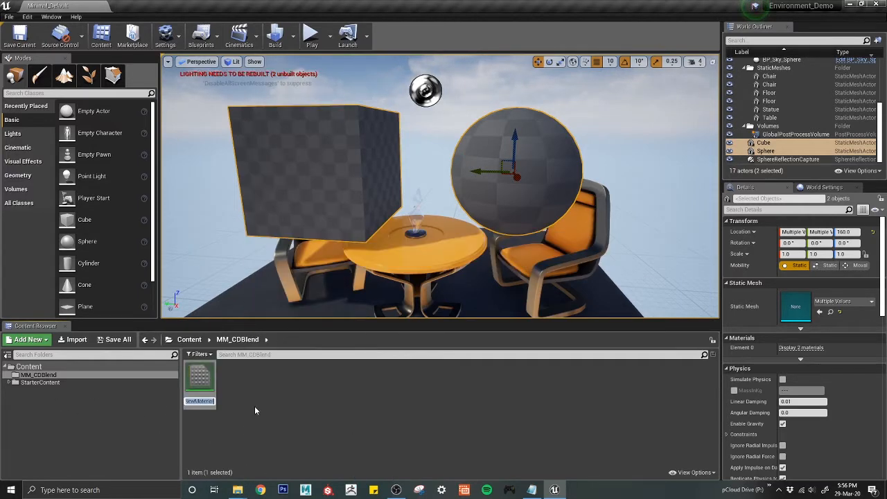
double_click(199, 378)
right_drag(242, 163, 546, 279)
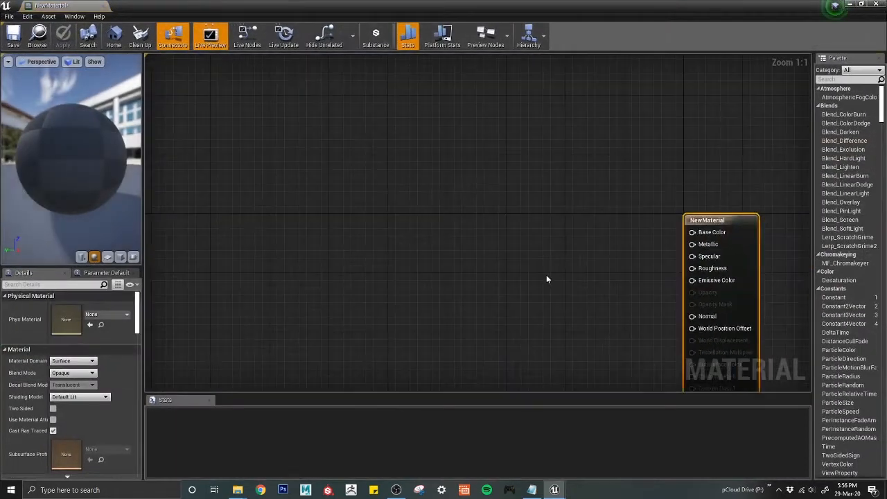
right_drag(548, 229, 421, 154)
Add a Constant3Vector node to the graph and connect its output to the material's Base Color.
right_click(407, 167)
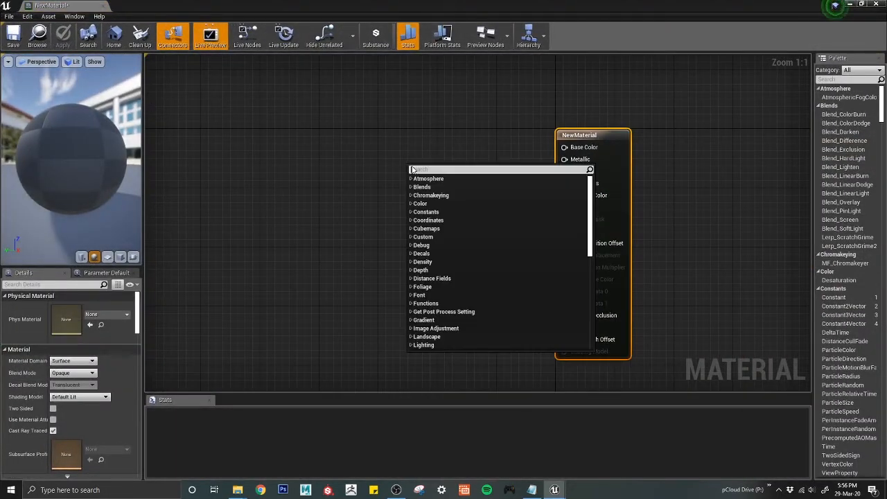
click(379, 153)
click(377, 151)
drag(434, 169, 542, 145)
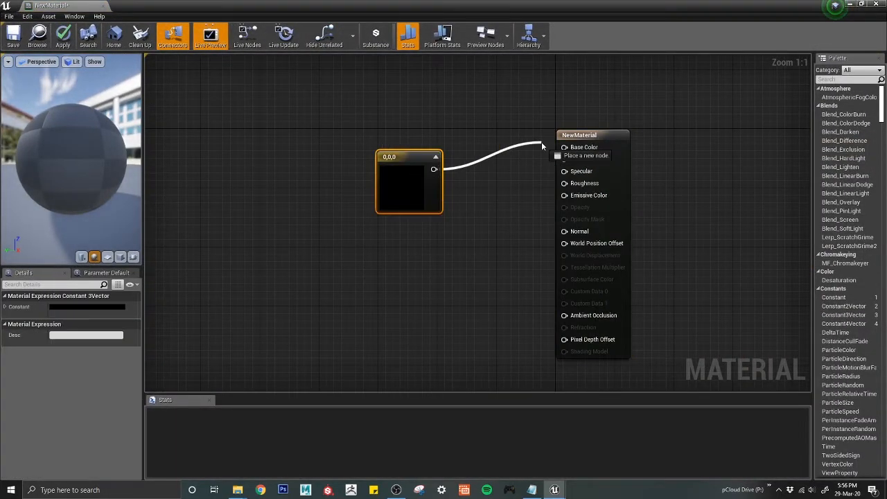
drag(400, 216, 359, 205)
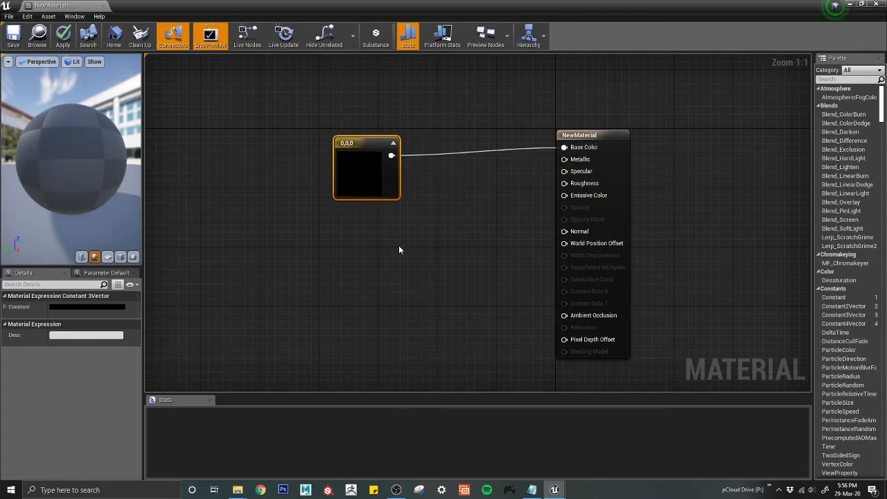
Duplicate the Constant3Vector node below the original and connect the copy to the material's Specular input.
key(ctrl+c)
key(ctrl+v)
drag(439, 245, 565, 184)
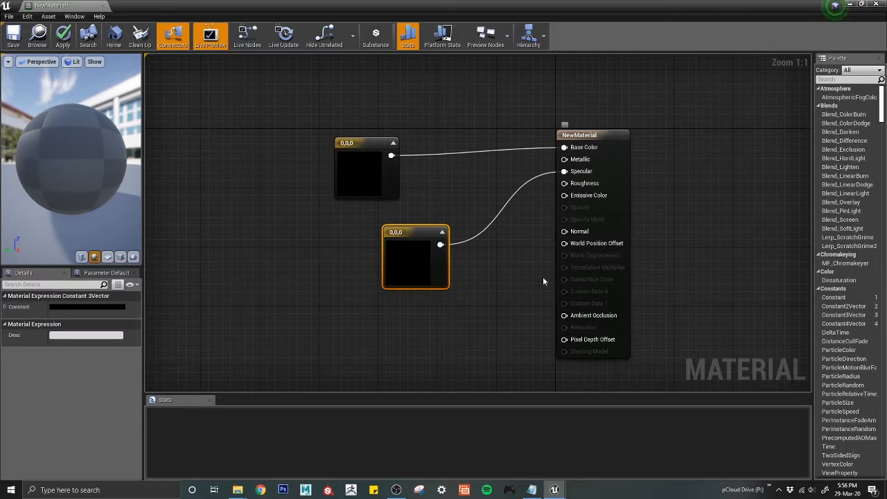
drag(436, 260, 416, 267)
Copy both Constant3Vector nodes and paste them as text into a new Notepad document.
drag(291, 122, 456, 337)
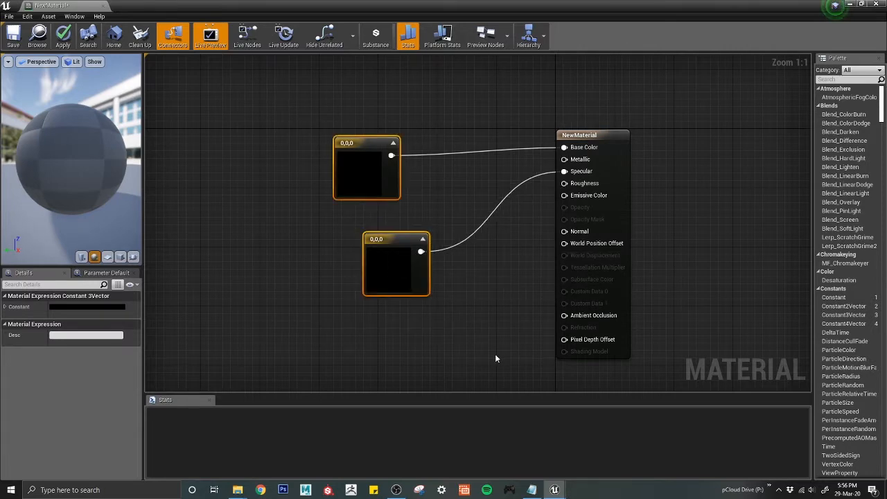
key(super)
text(note)
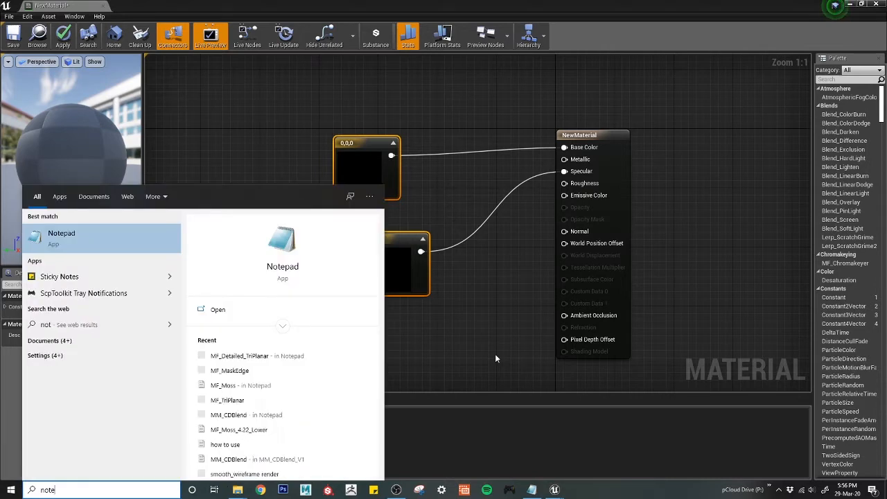
key(Return)
key(ctrl+v)
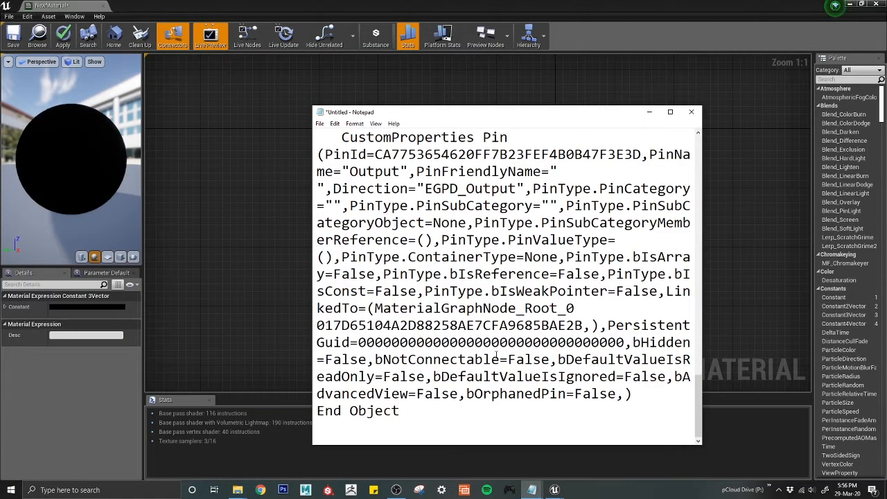
key(ctrl+a)
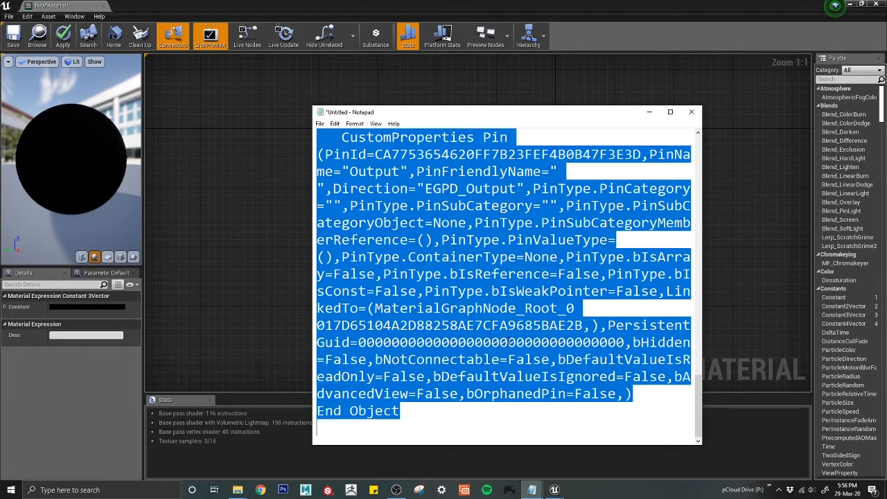
drag(504, 105, 686, 155)
Delete both Constant3Vector nodes from the material graph.
click(305, 142)
drag(305, 142, 452, 314)
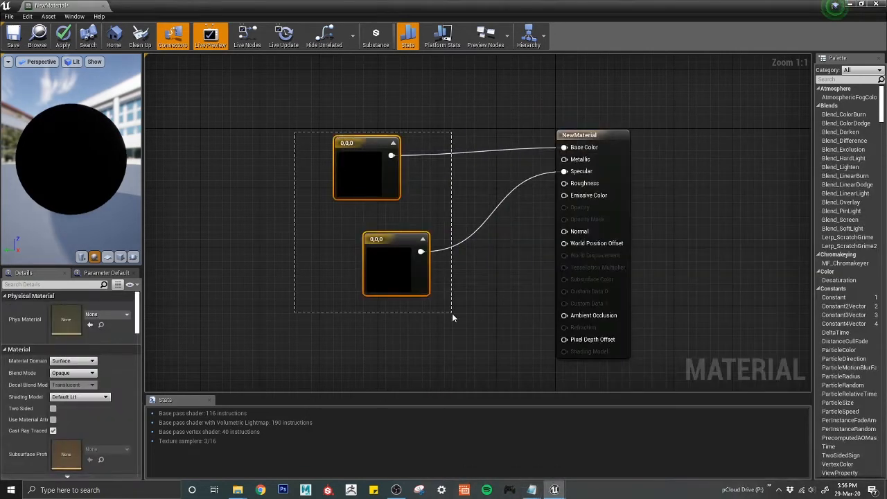
key(Delete)
Copy all the node text from the untitled Notepad document and paste it into the empty material graph as nodes.
click(532, 490)
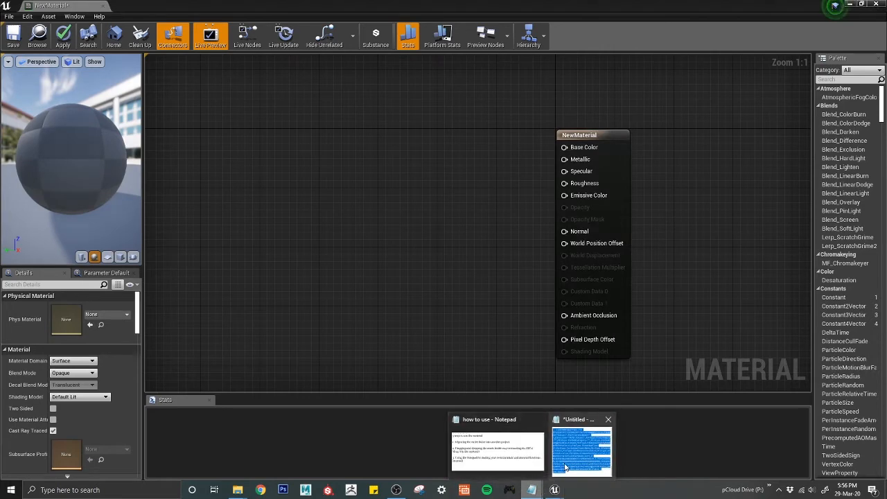
click(581, 450)
click(635, 326)
right_click(636, 326)
key(ctrl+a)
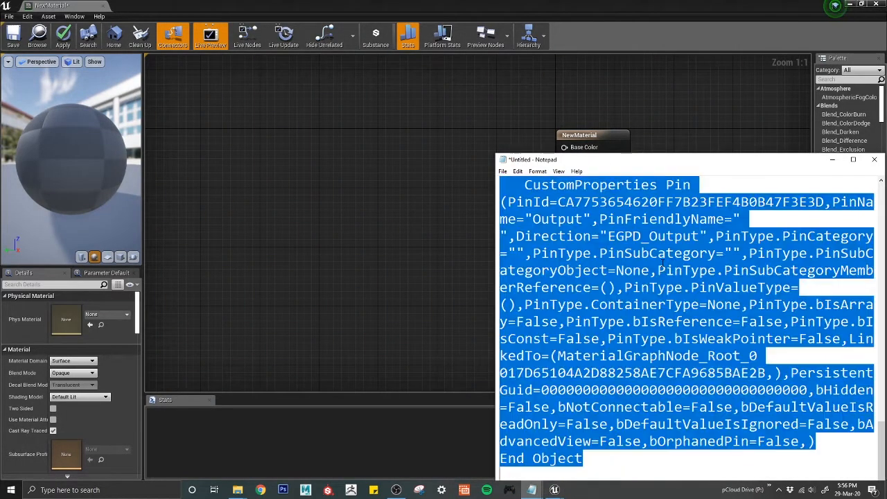
key(ctrl+c)
click(370, 170)
key(ctrl+v)
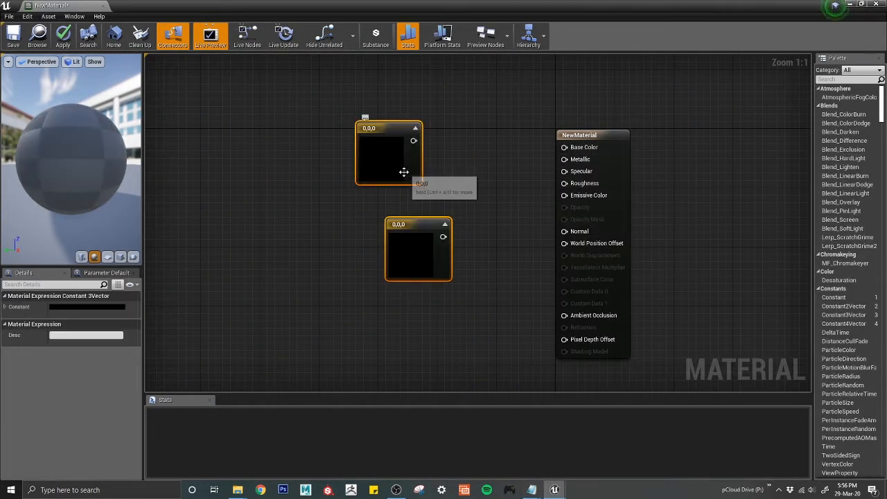
mouse_move(393, 177)
mouse_down()
mouse_move(392, 137)
mouse_move(401, 168)
mouse_up()
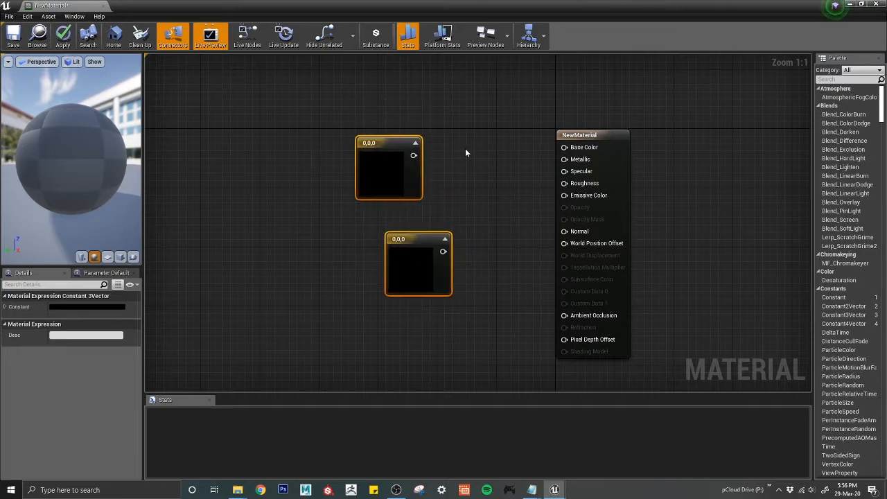
Delete the pasted nodes from the graph and close the untitled Notepad document without saving.
key(Delete)
click(533, 490)
click(582, 451)
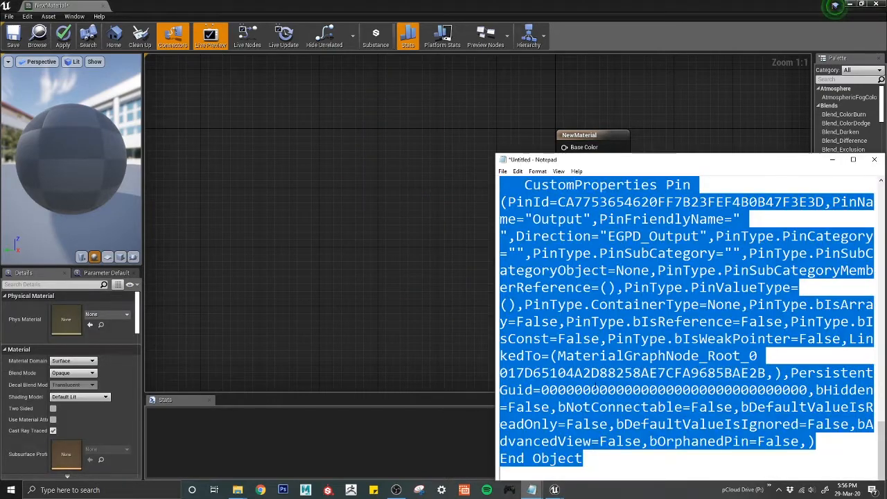
click(667, 338)
scroll(731, 293, up, 5)
scroll(731, 293, up, 10)
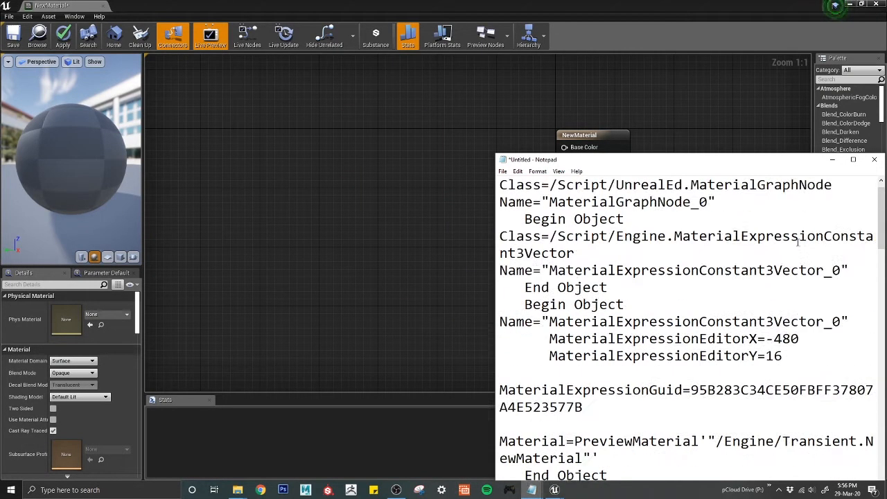
click(874, 159)
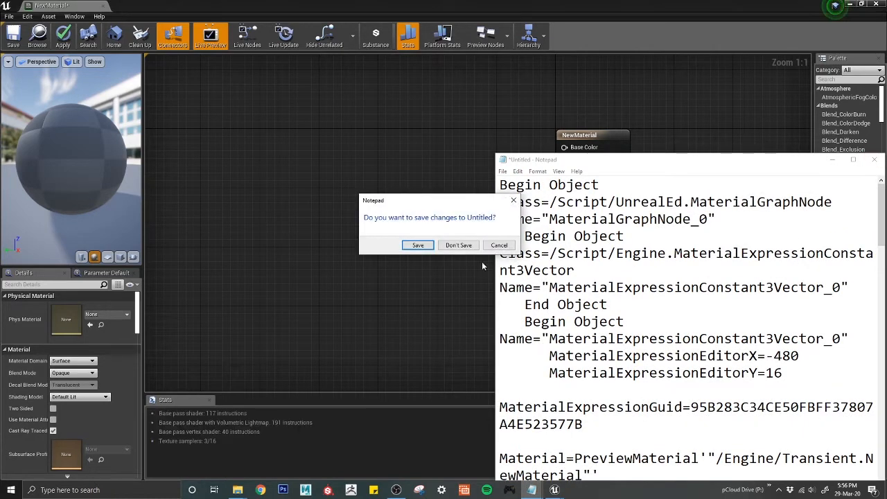
click(460, 247)
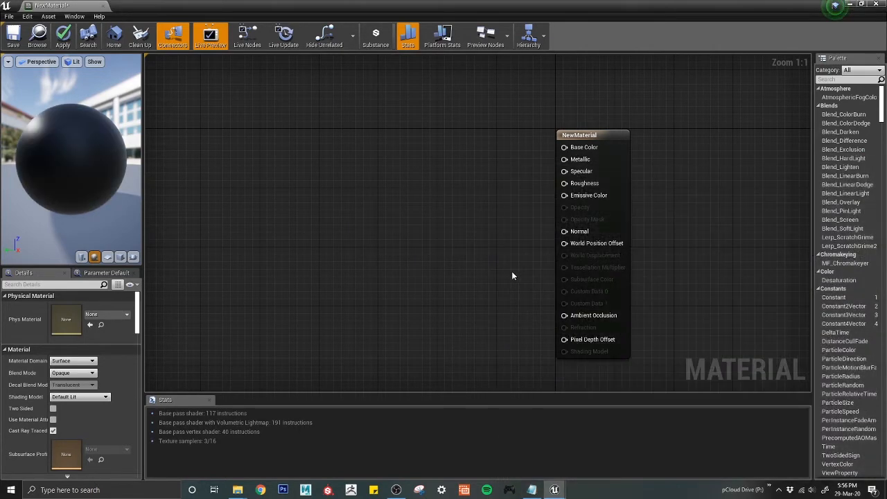
Dock the NewMaterial editor beside the Minimal_Default level and return to the level's Content Browser.
right_drag(355, 238, 466, 250)
drag(82, 6, 202, 5)
click(56, 6)
click(278, 424)
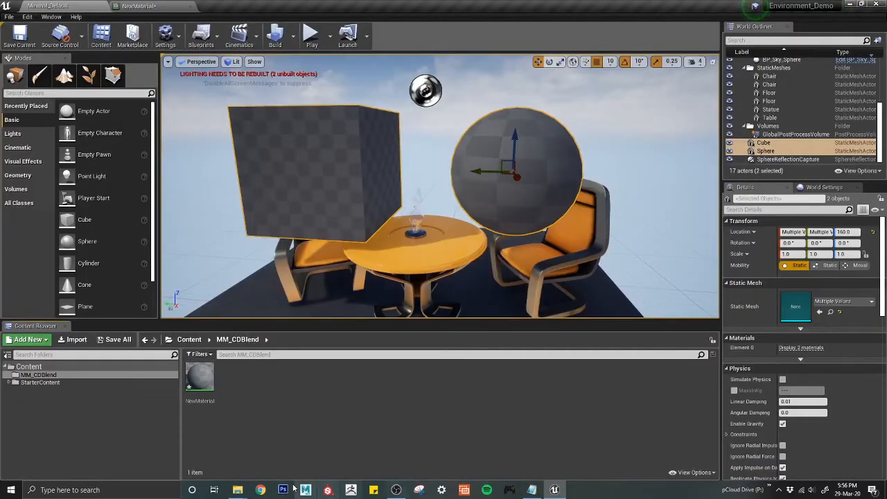
Switch to File Explorer, close the MM_CDBlend_V1 folder window and bring up the Notepad folder.
click(246, 492)
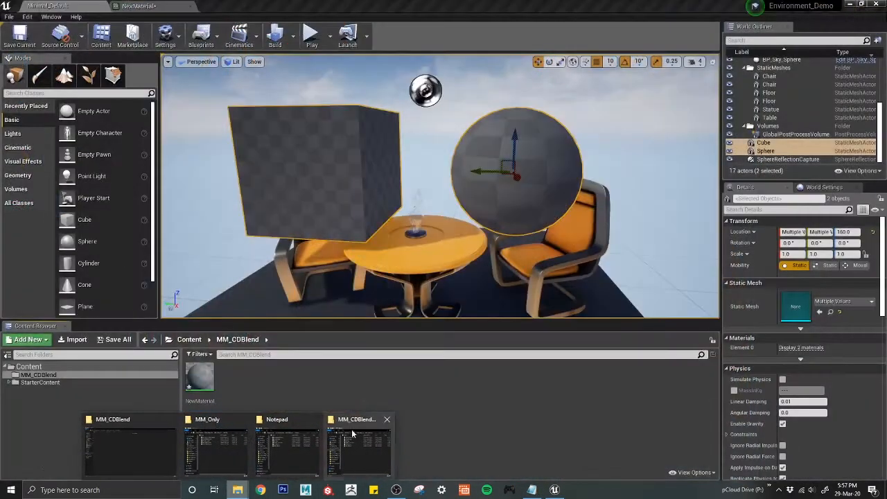
click(354, 434)
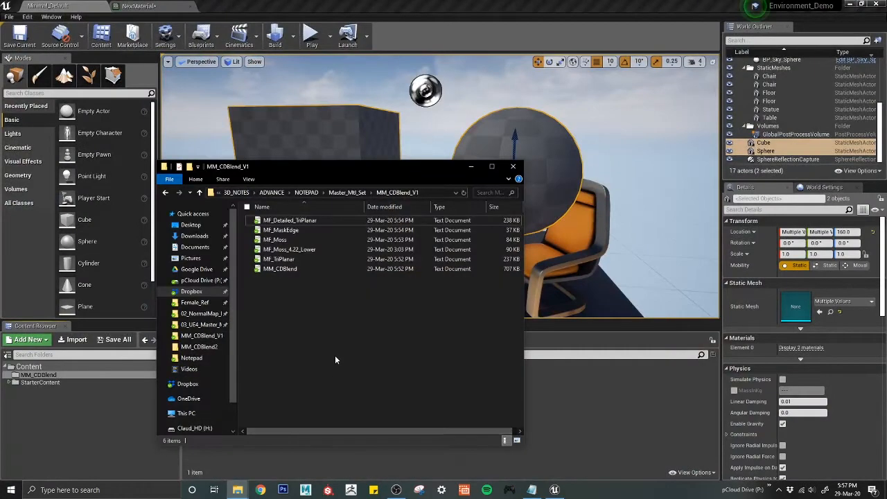
mouse_move(238, 491)
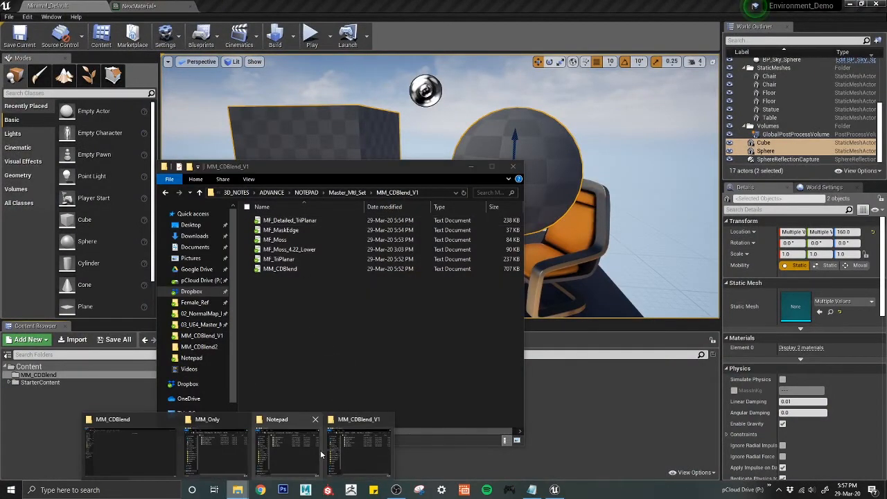
click(390, 420)
click(317, 440)
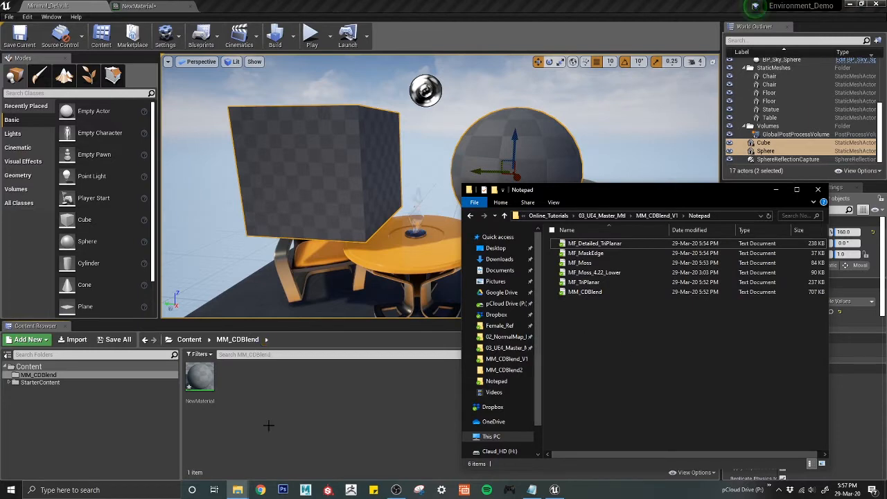
Copy the entire contents of the MM_CDBlend text file, closing the file and its folder window.
double_click(587, 292)
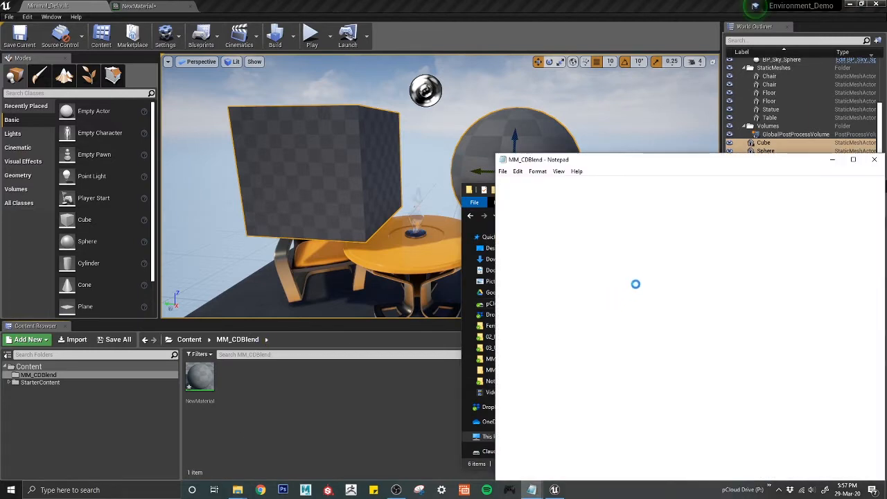
key(ctrl+a)
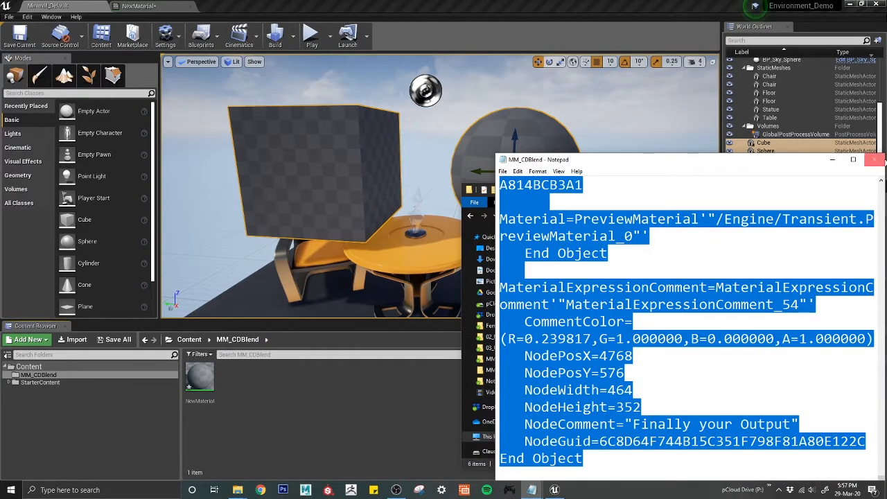
click(874, 160)
click(819, 190)
click(199, 380)
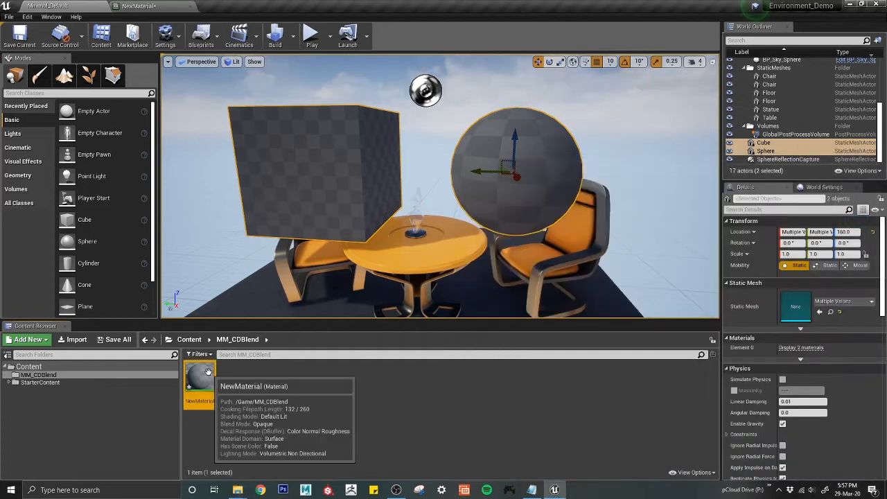
right_click(274, 401)
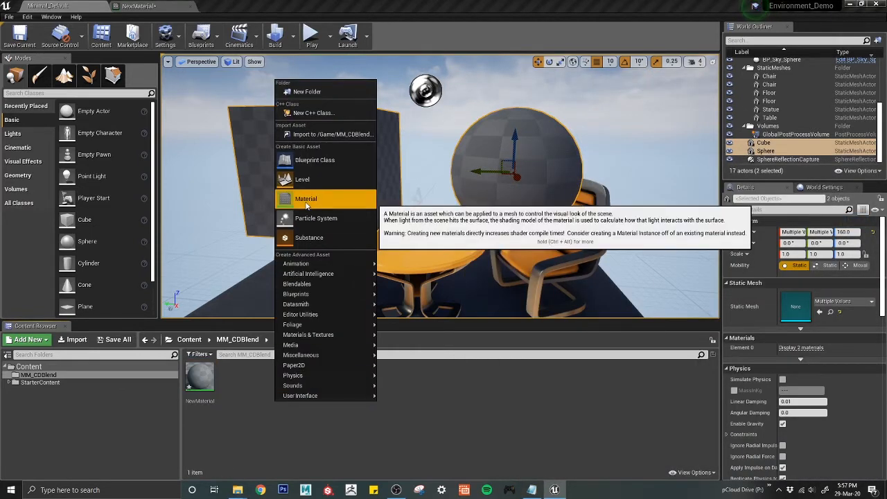
click(312, 196)
key(Return)
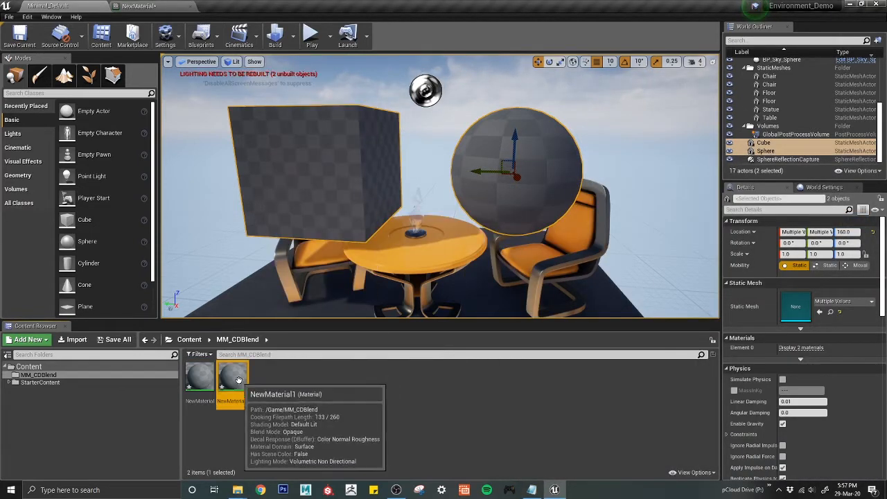
key(Delete)
click(377, 392)
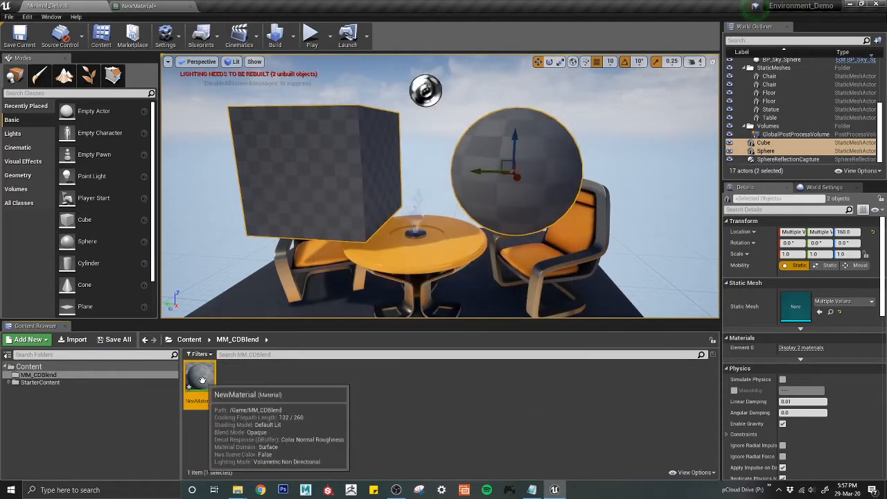
Open NewMaterial and paste the copied MM_CDBlend node network into its graph.
double_click(201, 381)
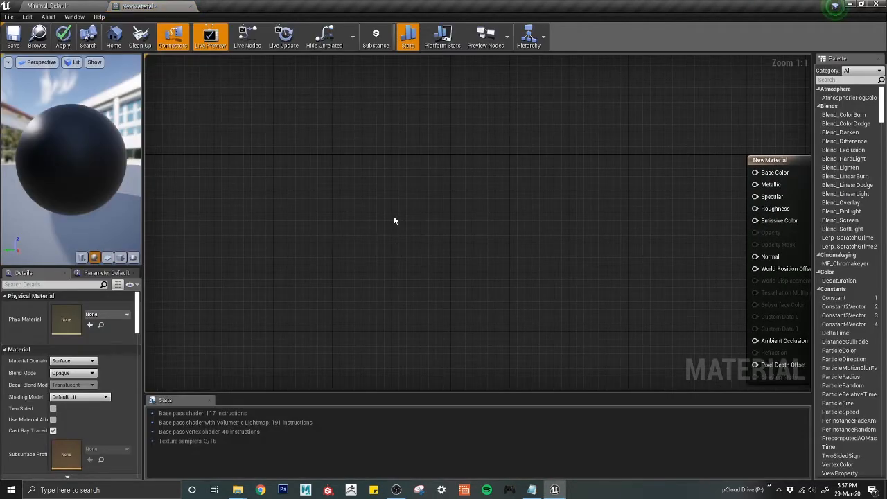
key(ctrl+v)
right_drag(400, 216, 364, 195)
Move the NewMaterial result node into the grey FINAL MM comment box.
drag(363, 194, 539, 307)
right_click(550, 258)
right_drag(462, 244, 462, 173)
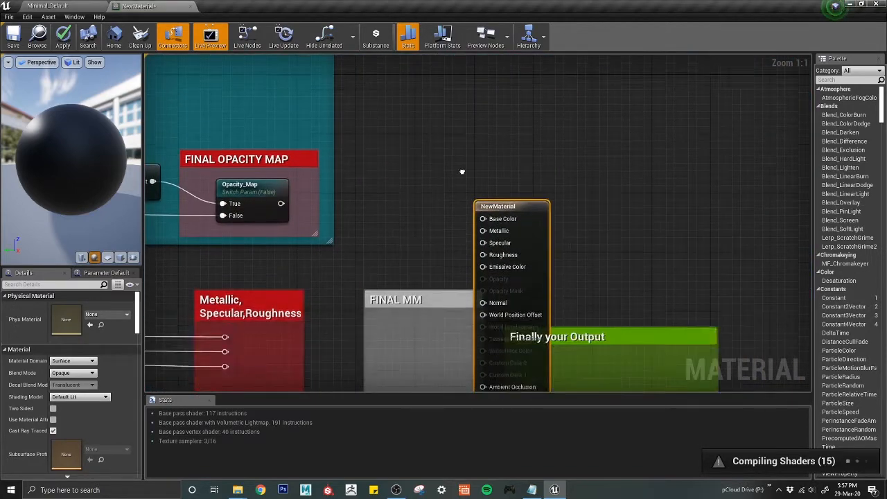
right_drag(551, 275, 634, 239)
scroll(551, 173, down, 4)
scroll(565, 146, up, 4)
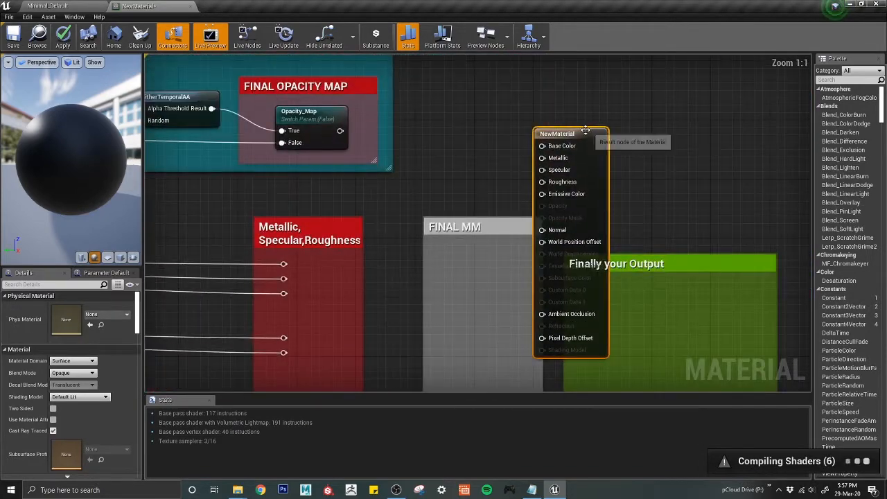
drag(586, 131, 482, 262)
right_drag(482, 259, 495, 174)
drag(495, 174, 508, 167)
right_drag(477, 203, 530, 172)
Connect the red comment's reroute outputs to Metallic, Specular, Roughness, Normal, World Position Offset and Ambient Occlusion on the NewMaterial node.
right_drag(419, 195, 384, 232)
drag(323, 195, 375, 192)
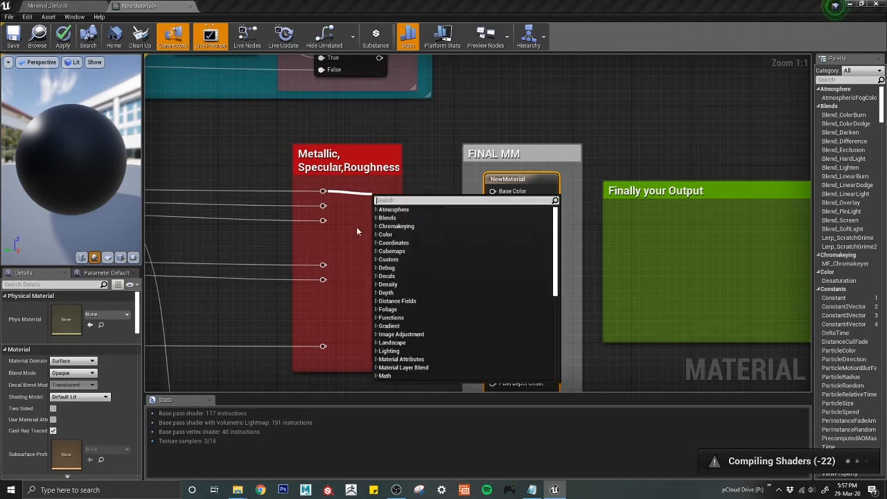
right_drag(350, 240, 497, 213)
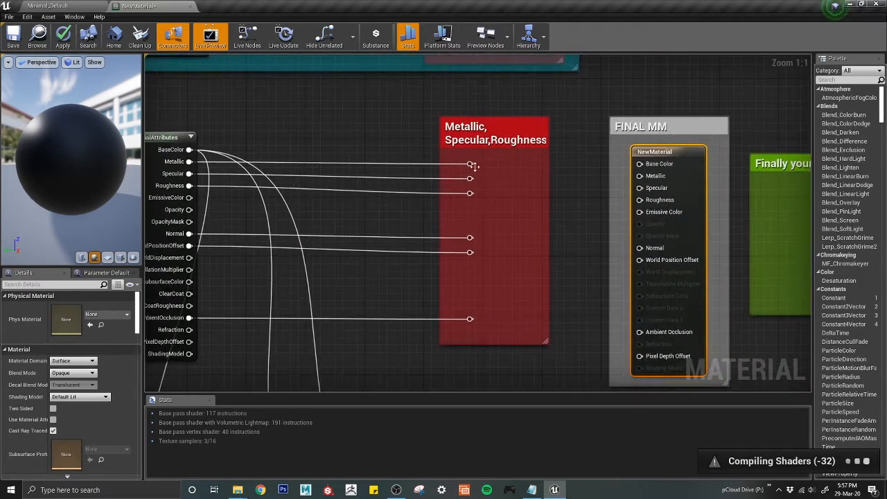
drag(468, 163, 657, 181)
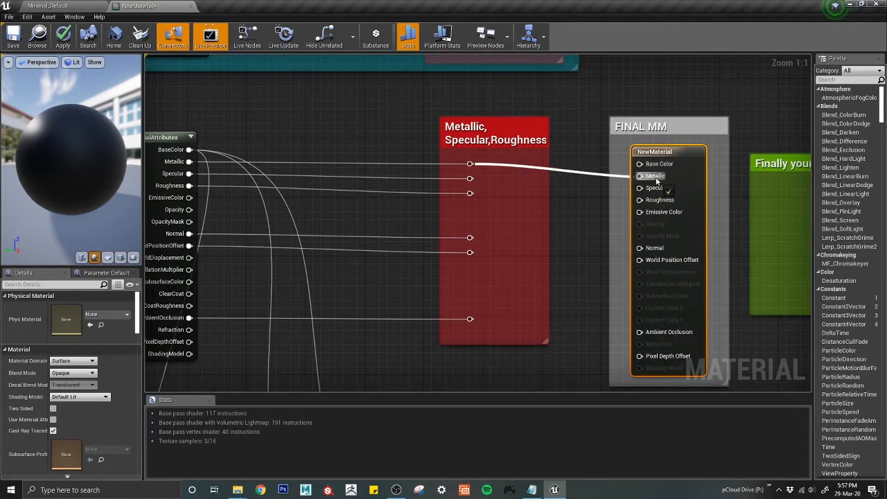
drag(470, 178, 640, 188)
drag(471, 193, 640, 199)
drag(471, 237, 640, 248)
drag(468, 252, 640, 260)
drag(470, 318, 640, 332)
Connect Edge_TopMaterial_On to Base Color and the Opacity_Map switch to Opacity Mask on the NewMaterial node.
right_drag(545, 356, 476, 249)
scroll(553, 174, down, 2)
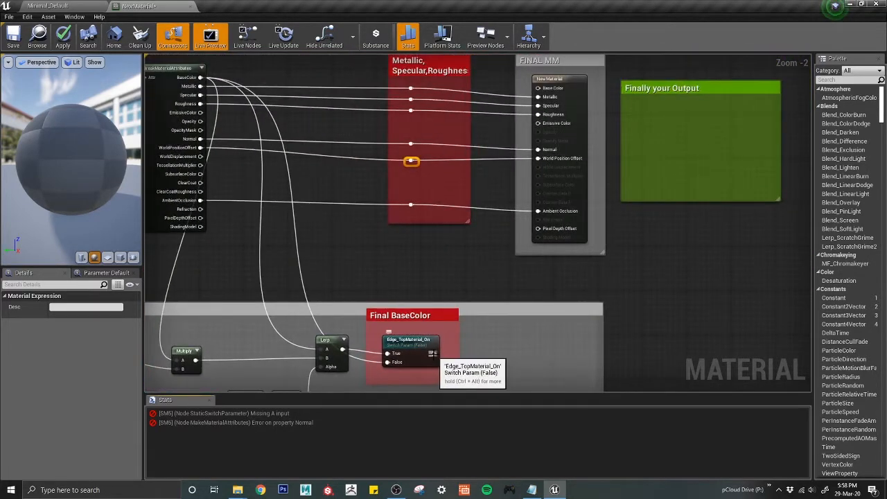
drag(432, 354, 541, 93)
right_drag(540, 93, 459, 184)
drag(449, 162, 543, 317)
Set the material's Blend Mode to Masked.
scroll(564, 309, up, 2)
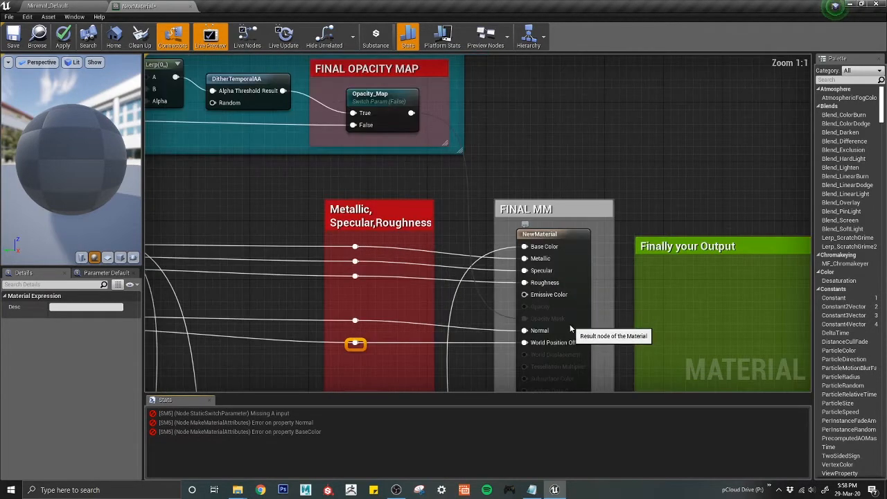
click(569, 326)
right_drag(530, 355, 595, 254)
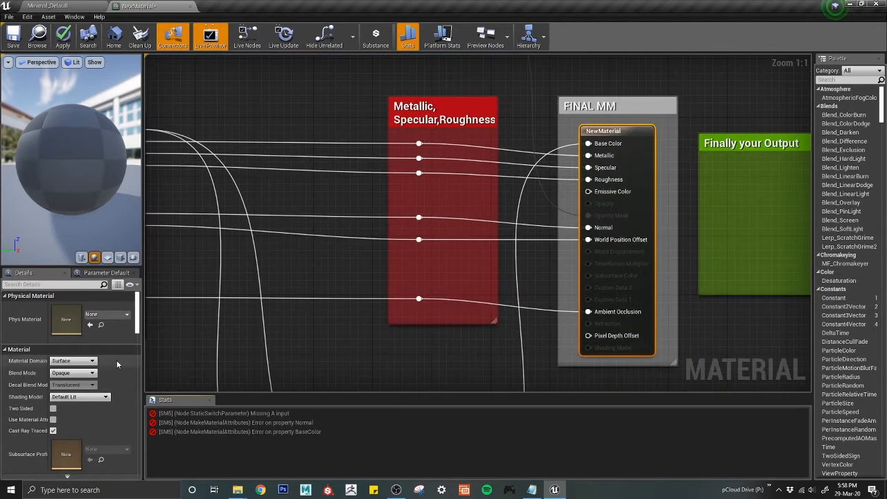
click(92, 373)
click(79, 387)
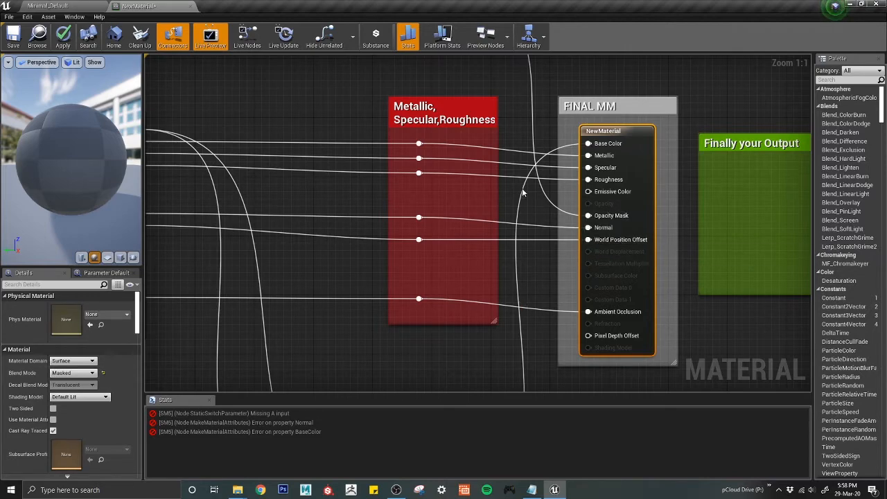
Examine the opacity map network, including the DitherTemporalAA and OpacityMap nodes, and its link to the material result node.
right_drag(524, 193, 645, 376)
click(444, 160)
right_drag(281, 236, 403, 321)
right_drag(389, 272, 407, 329)
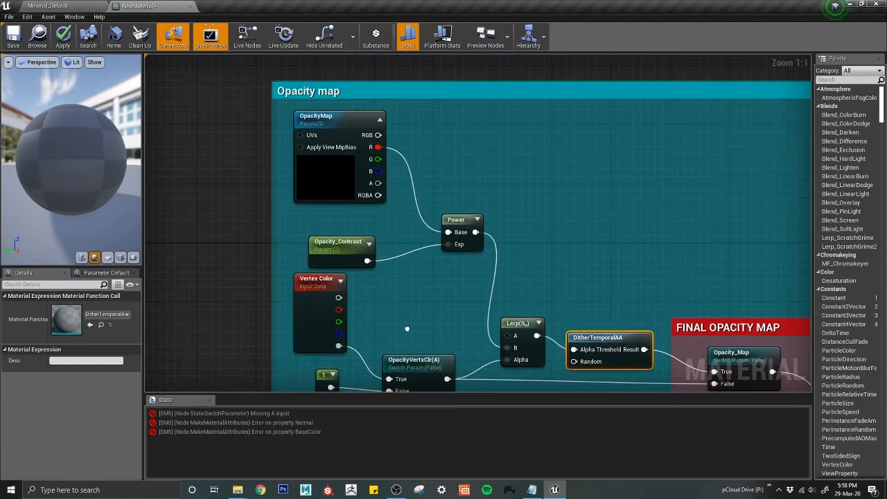
click(329, 188)
scroll(531, 201, down, 3)
right_drag(533, 204, 307, 70)
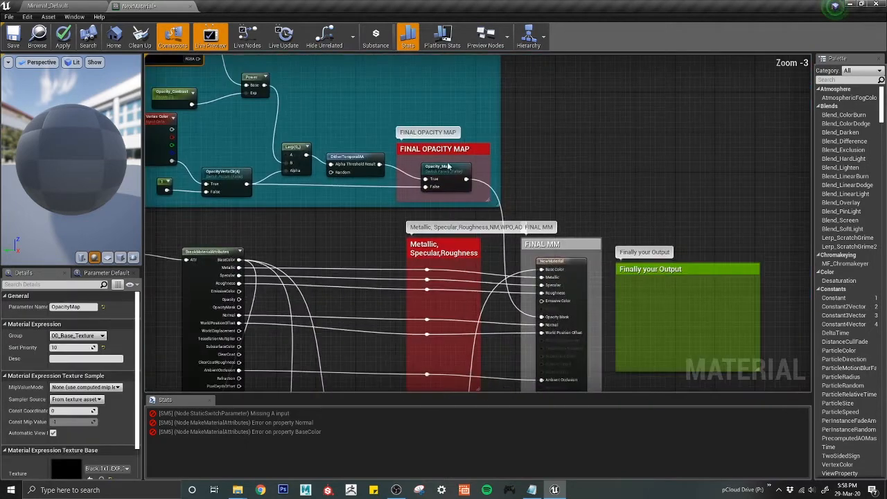
click(479, 280)
right_drag(478, 282, 470, 209)
right_drag(392, 173, 445, 219)
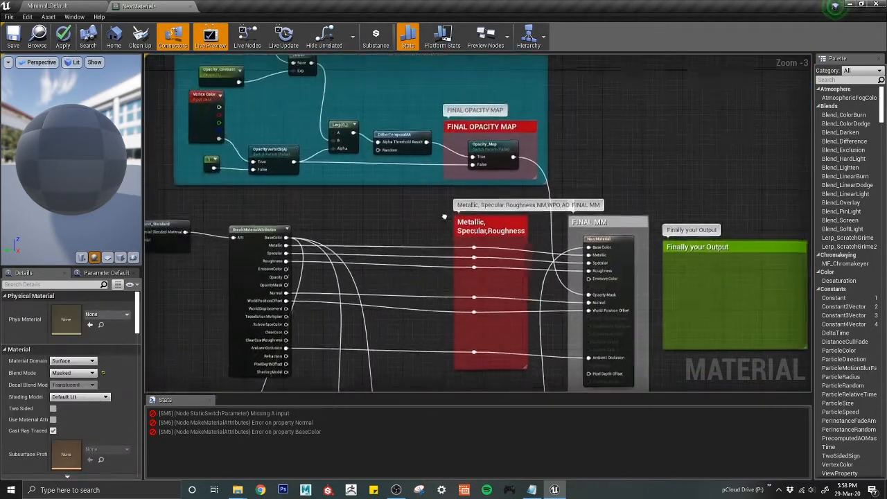
scroll(489, 152, up, 3)
right_drag(625, 221, 473, 232)
right_drag(262, 146, 405, 168)
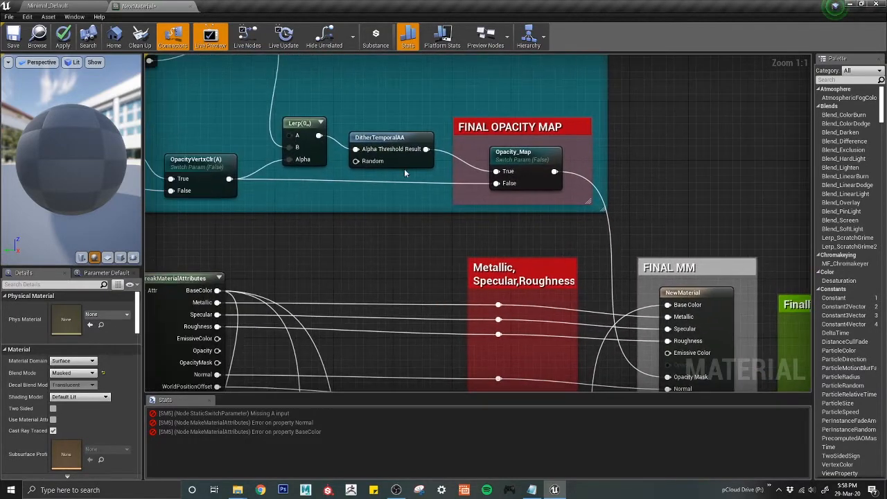
click(406, 141)
right_drag(576, 239, 313, 131)
scroll(477, 149, down, 4)
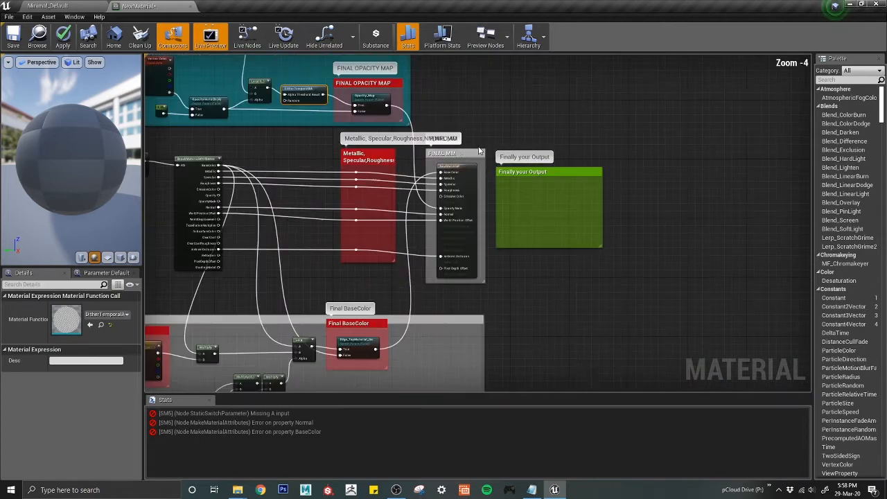
Set the font size of the green "Finally your Output" comment to 99.
right_drag(477, 149, 422, 151)
scroll(474, 192, up, 4)
click(465, 187)
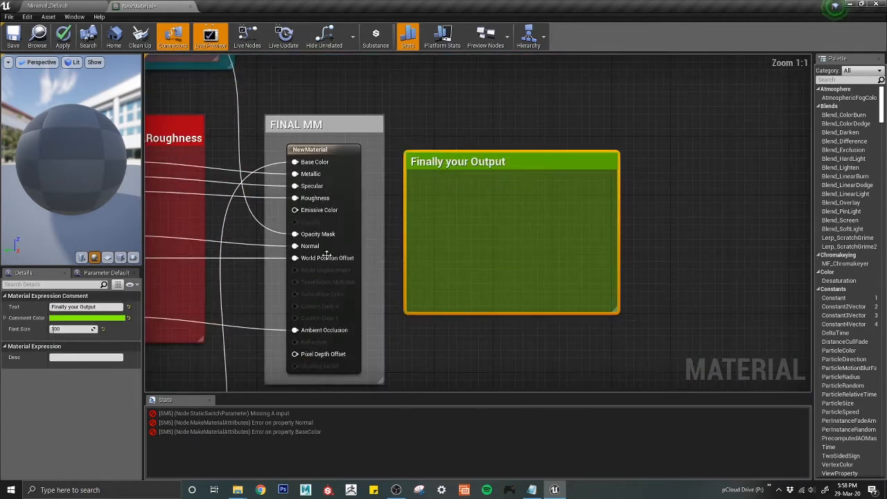
click(70, 329)
text(9)
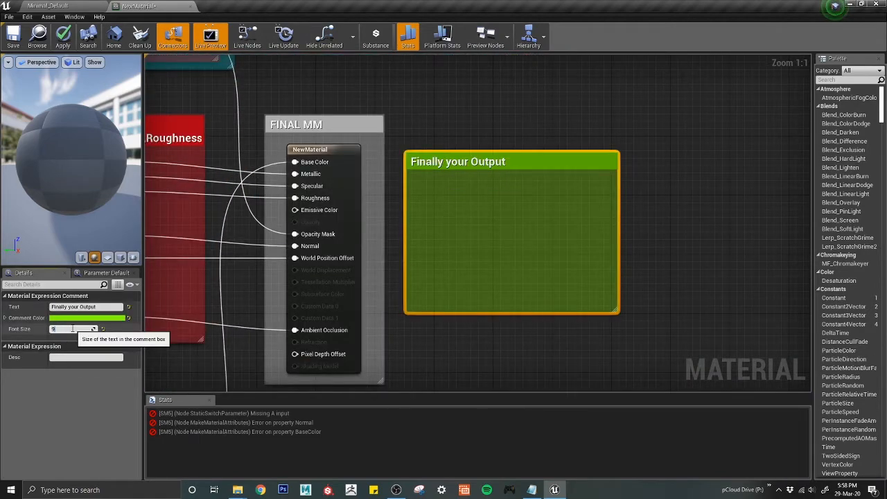
text(9)
key(Return)
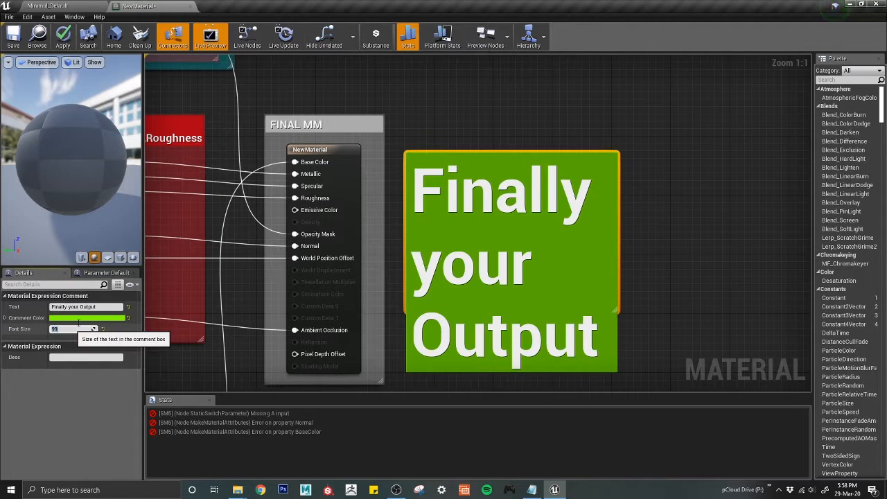
Select the two large magenta instruction comments below the node network and set their font size to 149.
click(463, 108)
scroll(462, 109, down, 5)
right_drag(353, 238, 390, 299)
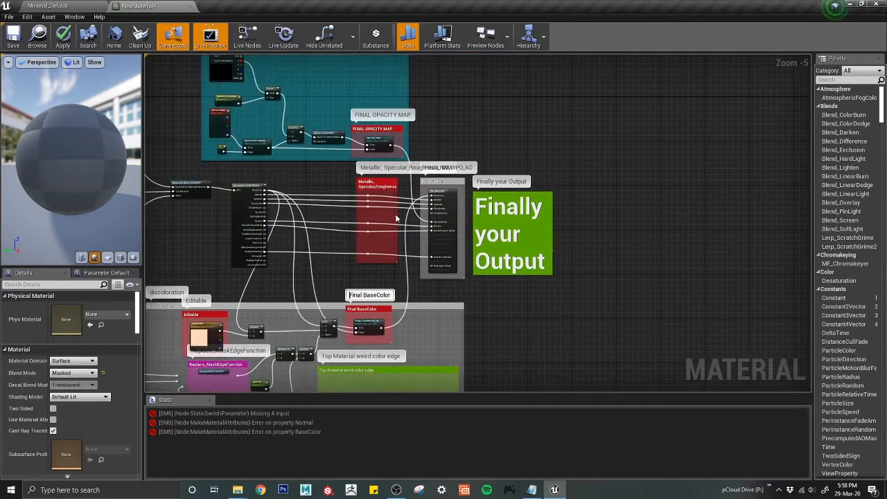
right_drag(473, 258, 690, 105)
right_drag(370, 299, 769, 270)
scroll(486, 267, down, 6)
drag(193, 345, 311, 245)
click(75, 329)
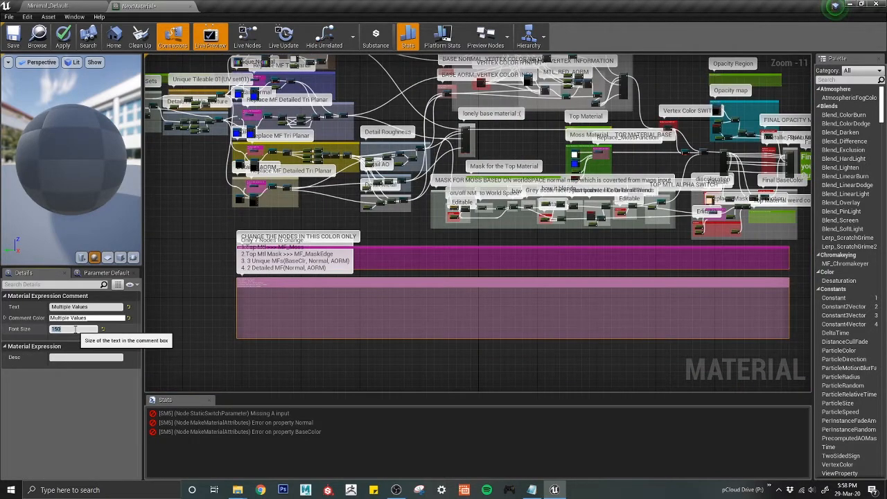
text(149)
key(Return)
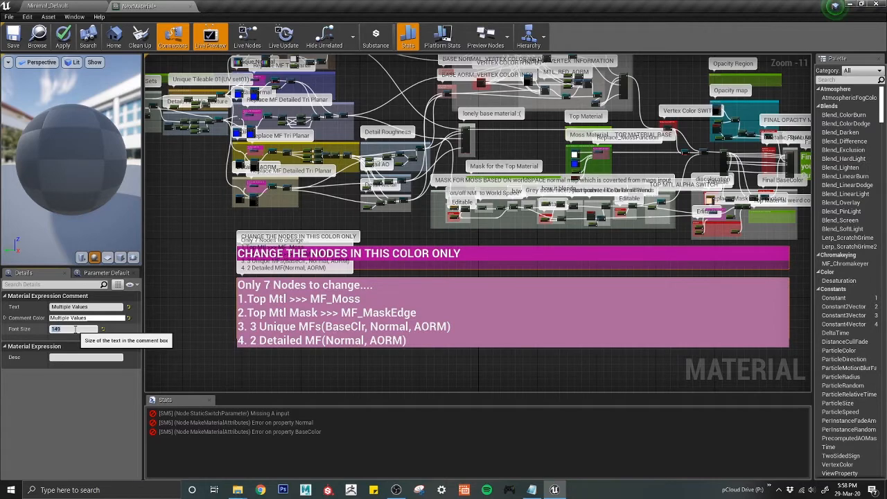
Read the list of nodes to change and examine the magenta-marked nodes across the network, ending at Replace_MaskEdgeFunction.
click(180, 258)
mouse_move(355, 287)
right_down()
mouse_move(374, 246)
mouse_move(345, 296)
right_up()
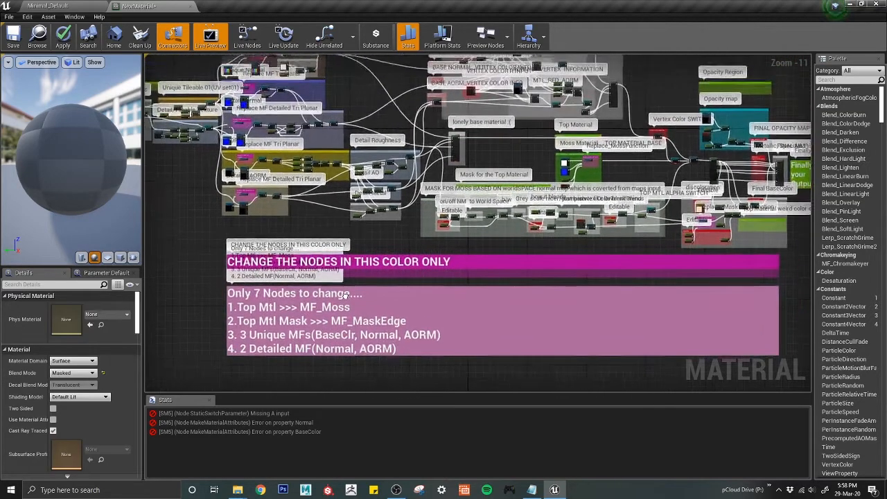
scroll(426, 324, up, 3)
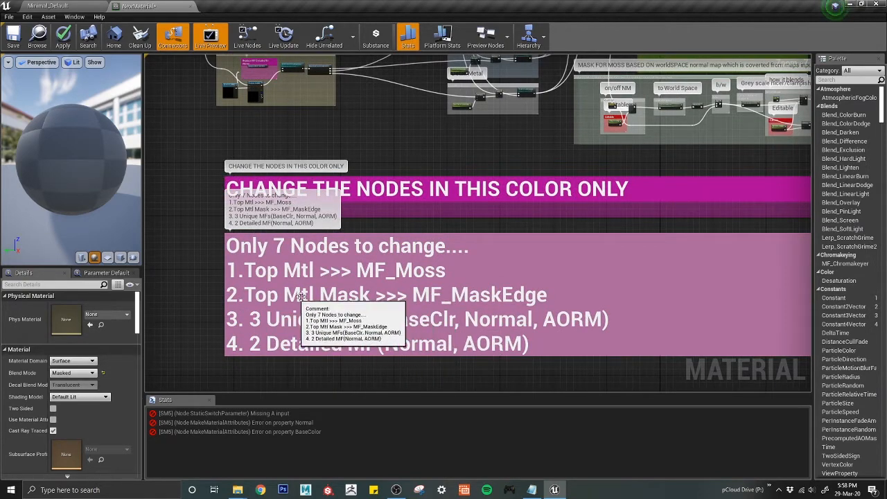
scroll(574, 305, down, 5)
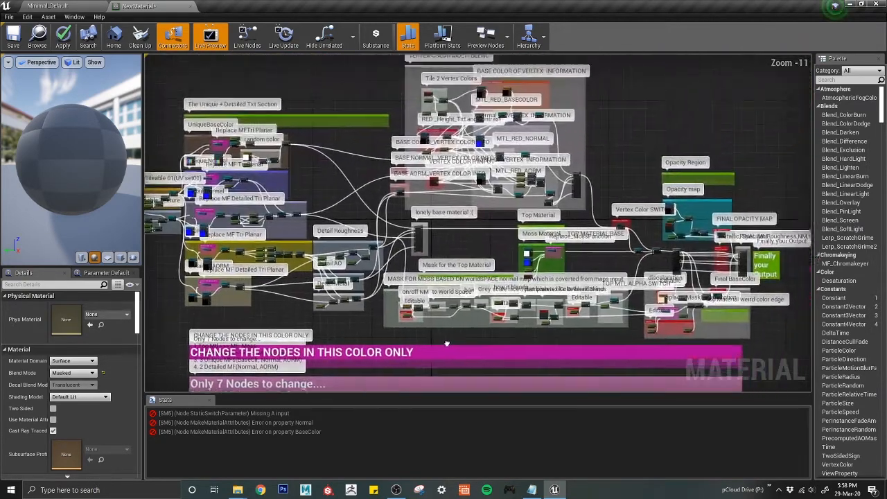
right_drag(447, 344, 427, 372)
right_drag(352, 265, 355, 337)
right_drag(650, 281, 507, 180)
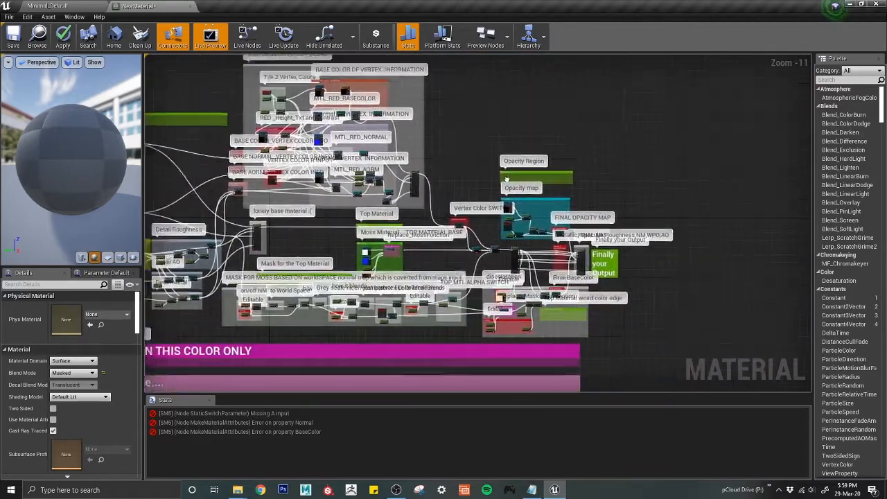
scroll(513, 291, up, 6)
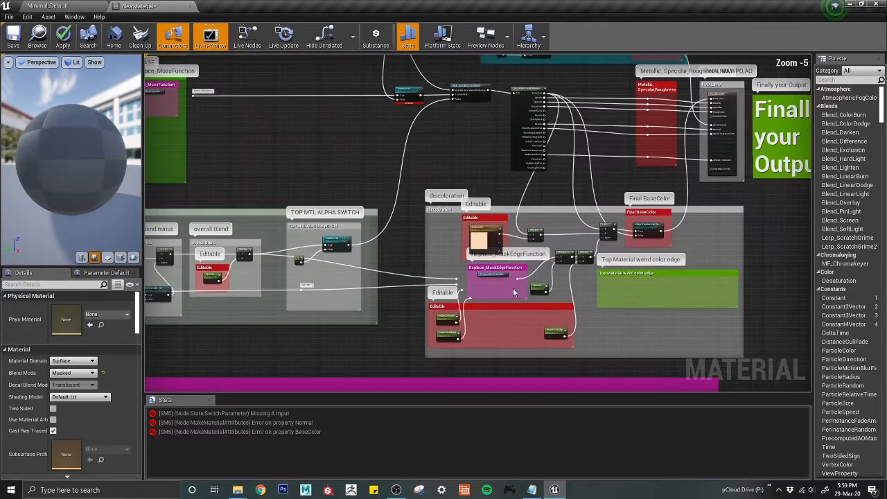
scroll(513, 288, up, 5)
Apply the NewMaterial changes, continuing past the compilation errors, and return to the Minimal_Default level.
click(63, 35)
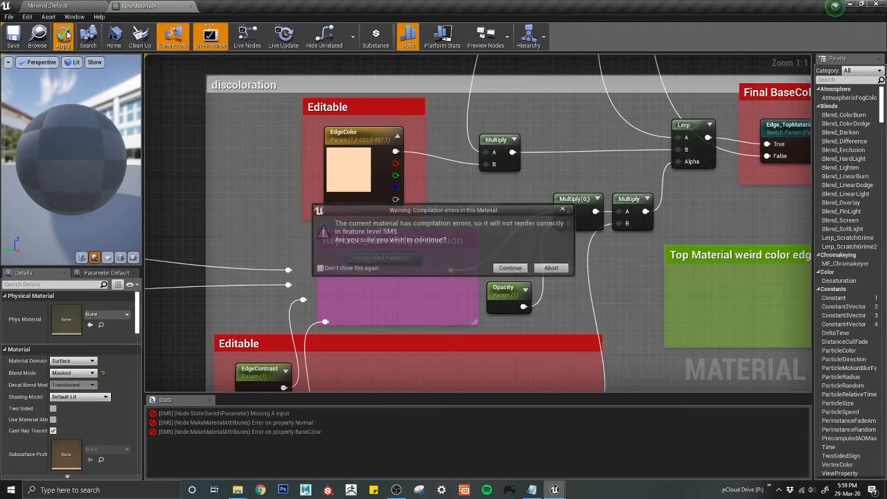
click(511, 268)
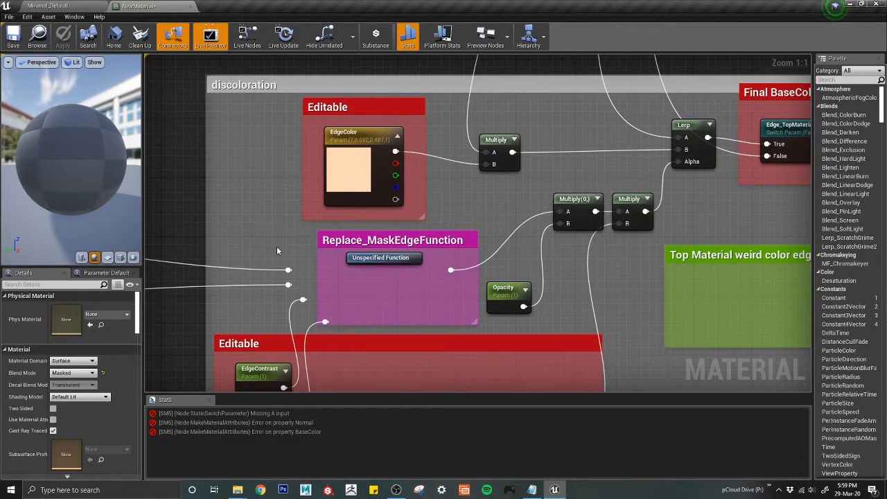
click(48, 5)
Create a material function with the default name in the MM_CDBlend folder and duplicate it three times.
right_click(242, 392)
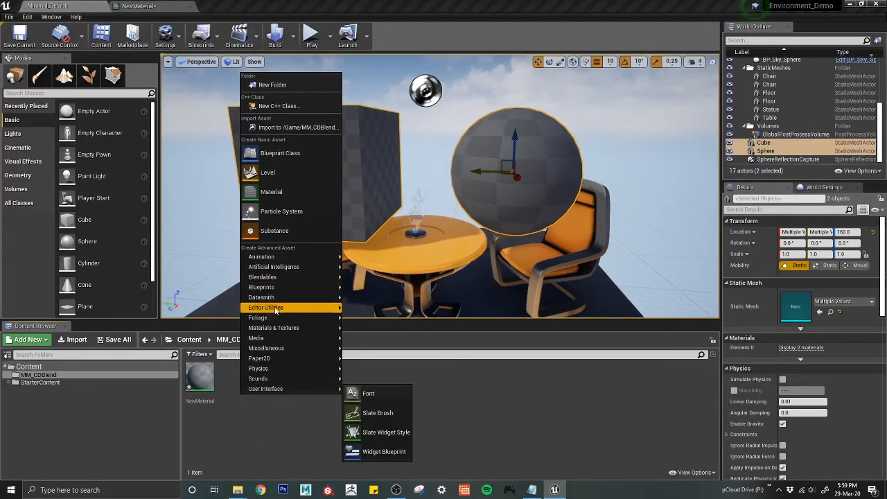
mouse_move(278, 333)
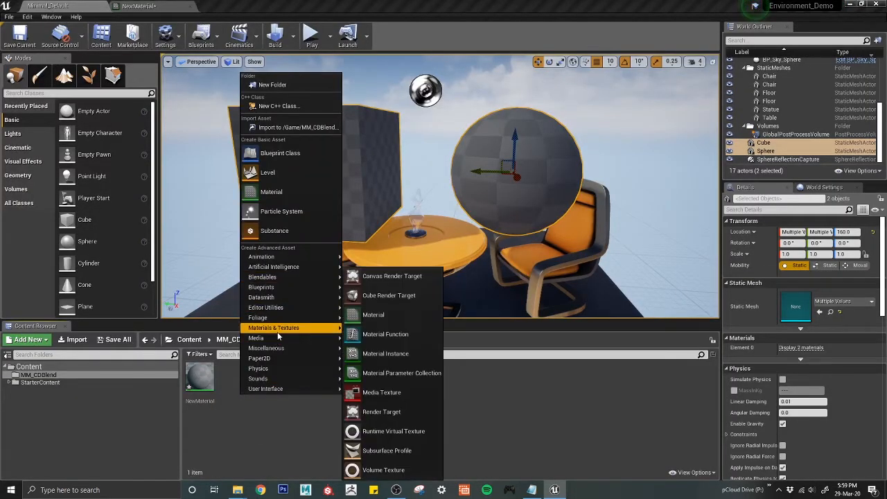
click(389, 334)
key(Return)
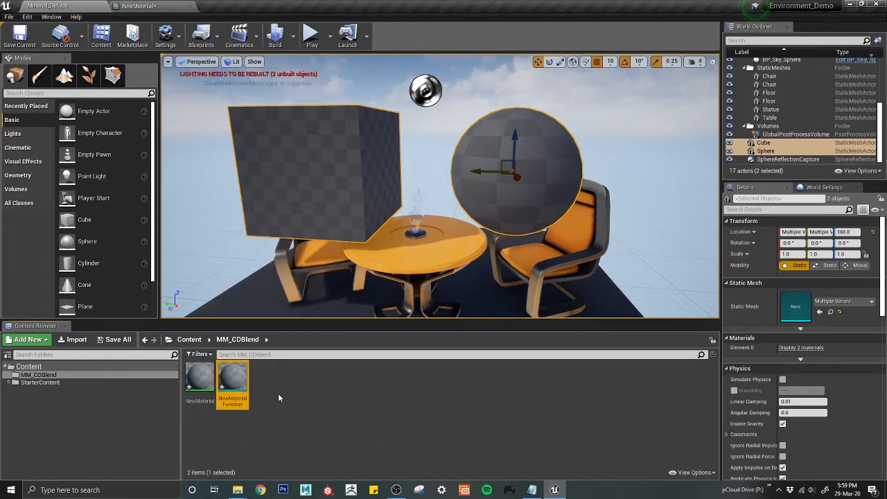
click(246, 378)
key(ctrl+w)
click(314, 406)
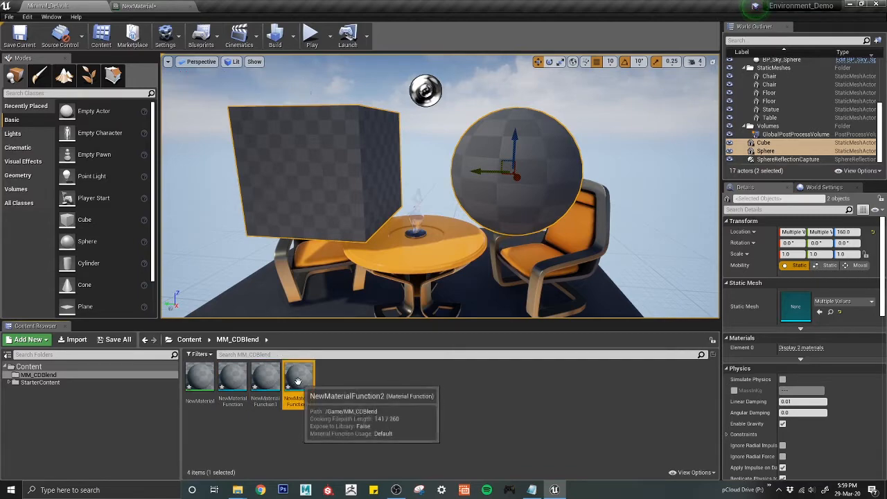
click(370, 437)
Bring up the Notepad folder in File Explorer, open the MF_Detailed_TriPlanar text file and copy its entire contents.
click(237, 491)
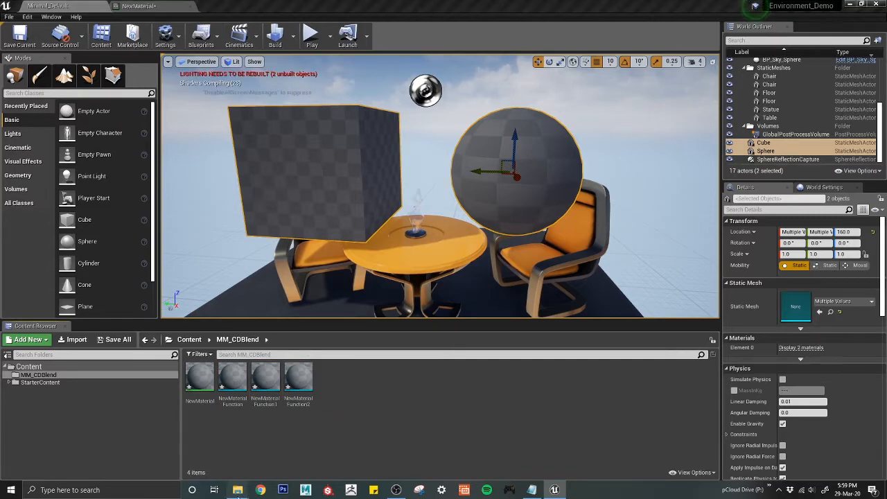
click(350, 451)
click(586, 284)
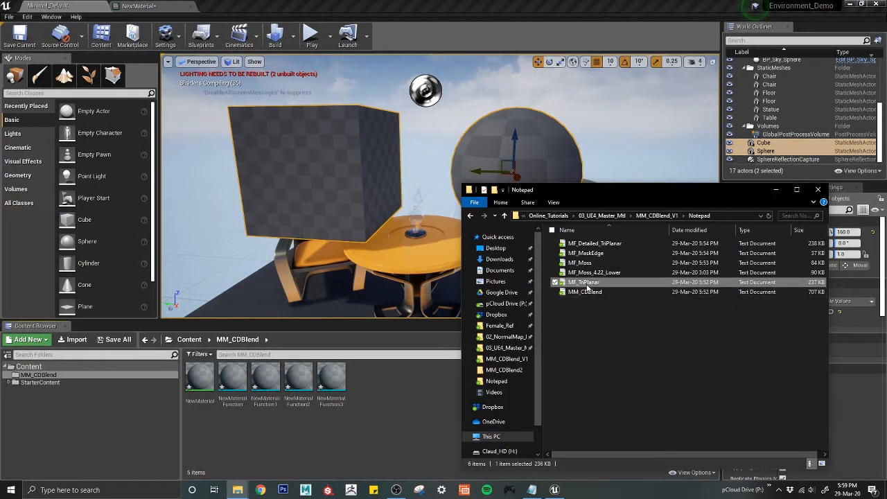
ctrl+click(580, 263)
ctrl+click(586, 253)
ctrl+click(595, 244)
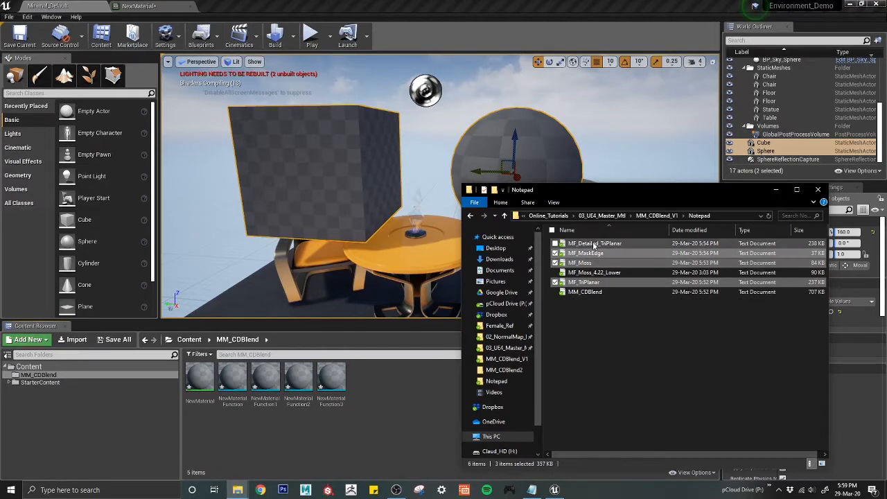
double_click(581, 248)
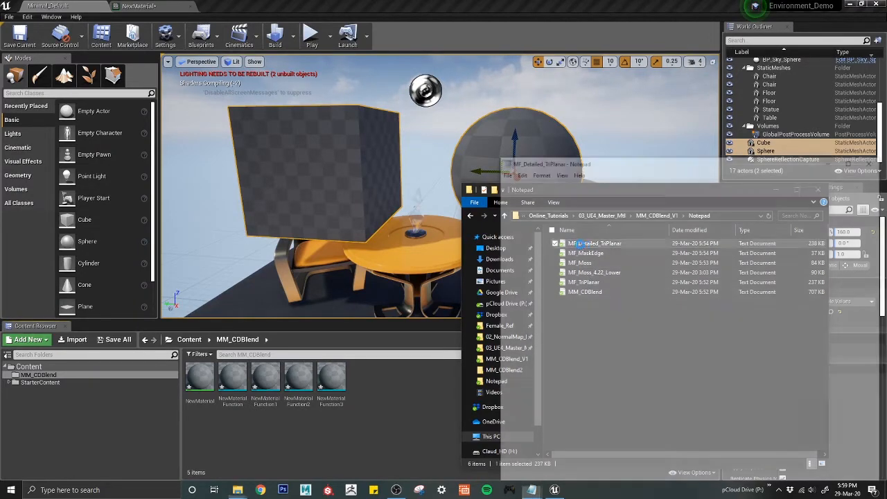
key(ctrl+a)
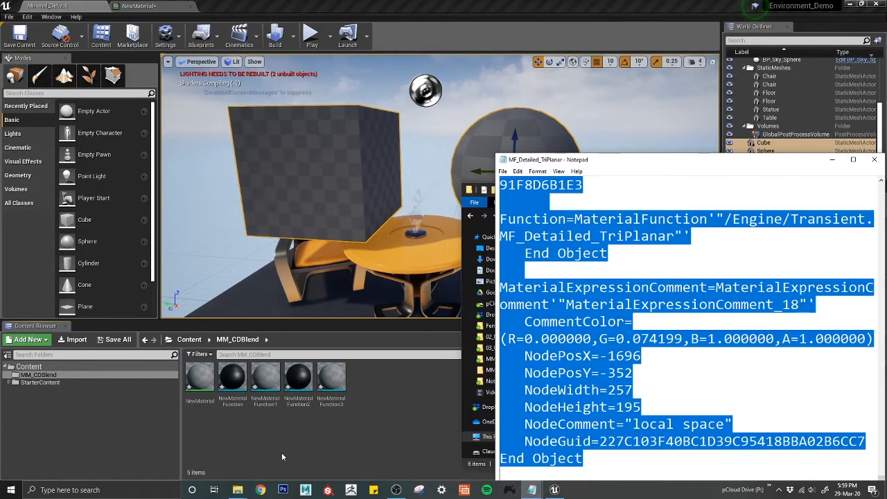
Open NewMaterialFunction and paste the copied MF_Detailed_TriPlanar node network into its graph.
click(284, 448)
double_click(233, 378)
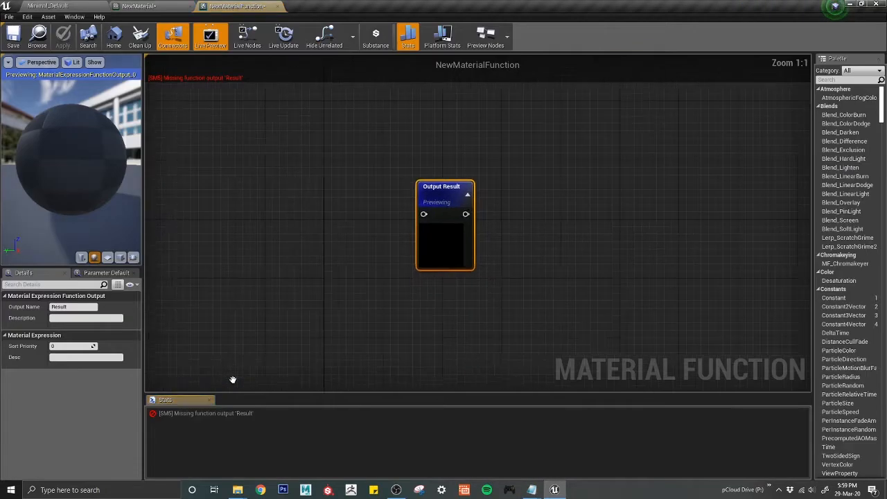
key(ctrl+v)
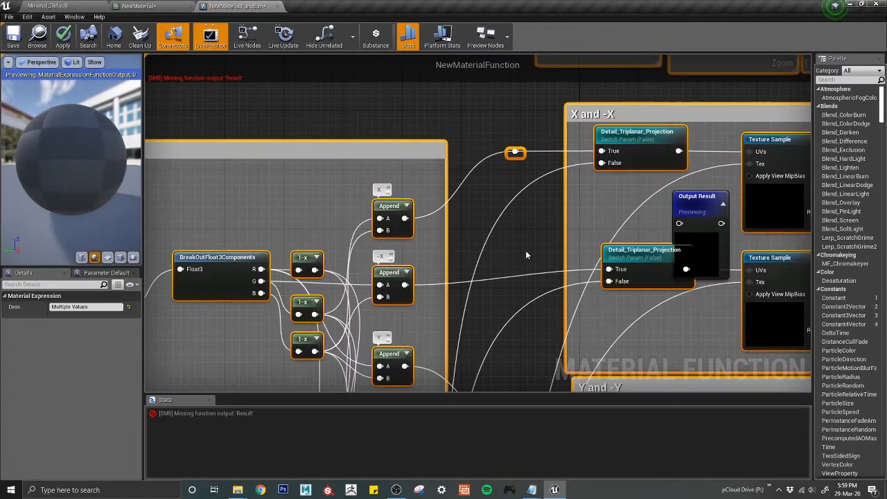
Place Output Result beside the network's final D_Tri_Use_6Sided_Proj switch, connect the switch's output to it, and apply the changes.
right_drag(611, 219, 297, 215)
scroll(296, 215, down, 3)
drag(366, 213, 803, 207)
right_drag(802, 207, 454, 202)
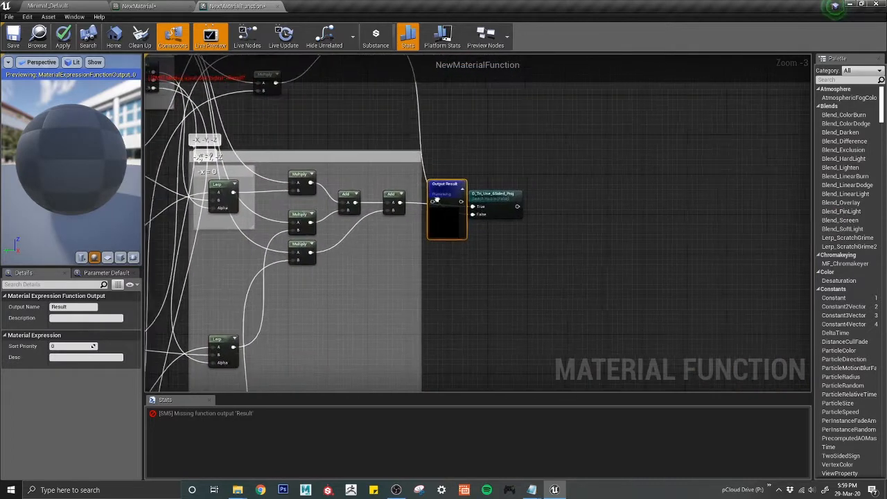
drag(440, 233, 604, 246)
scroll(554, 229, up, 4)
click(438, 271)
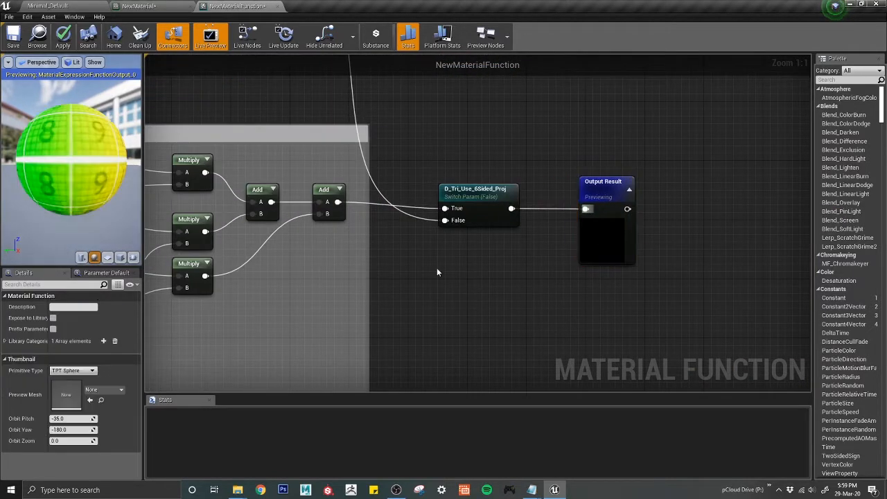
click(63, 44)
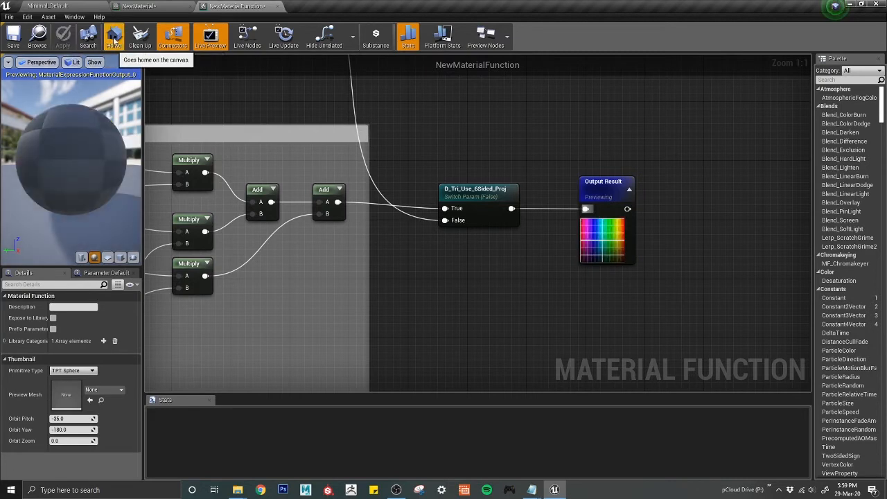
Back in the MM_CDBlend folder, rename NewMaterialFunction as MF_Detailed_TriPlanar, copying the name from its text file.
click(61, 7)
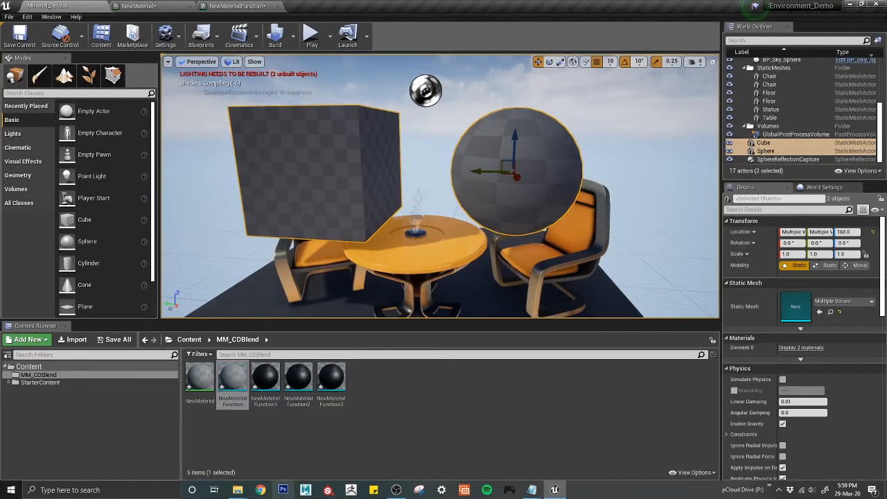
mouse_move(237, 490)
click(350, 423)
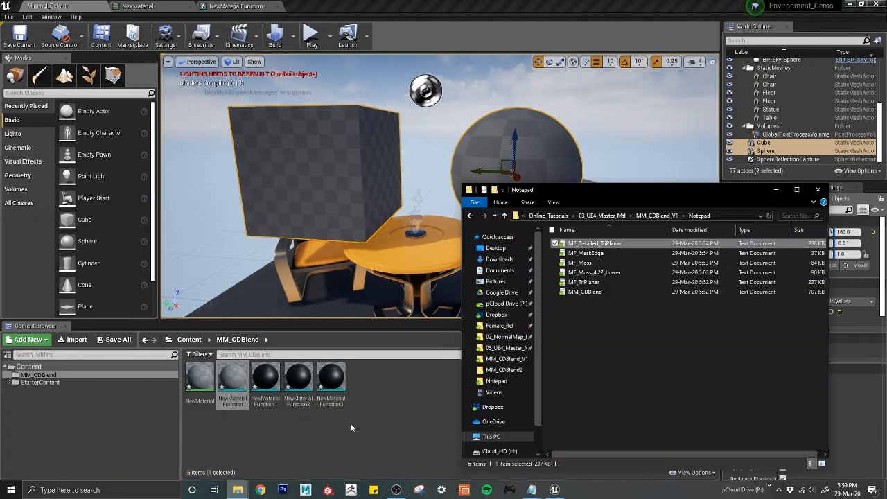
click(625, 245)
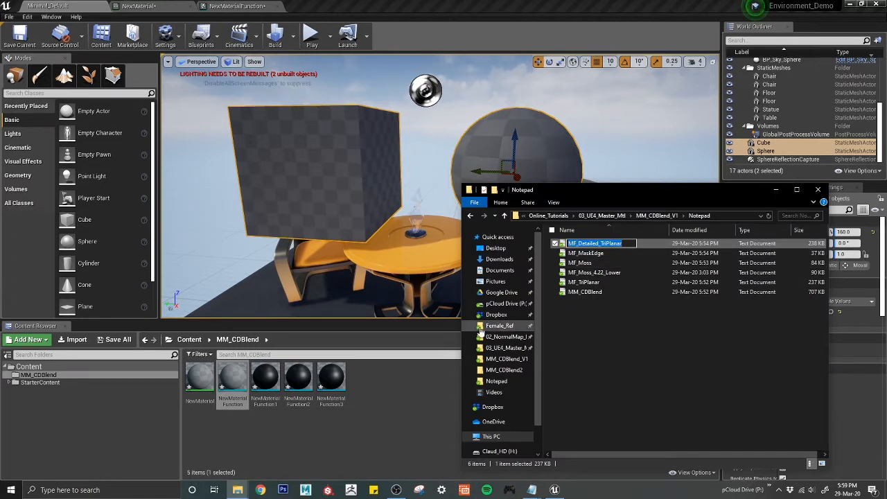
click(312, 415)
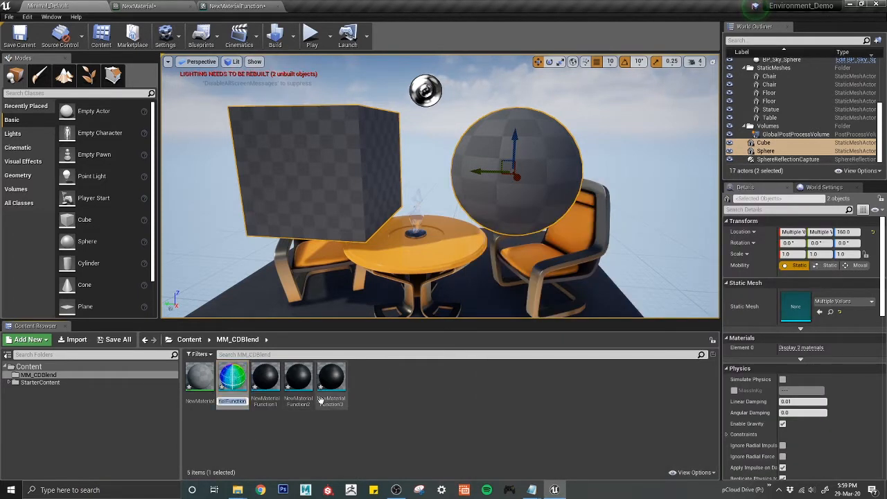
key(Return)
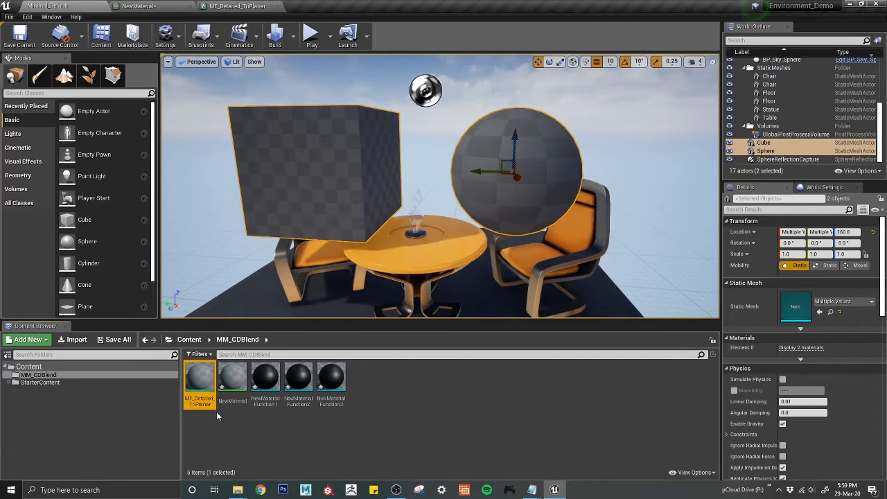
click(242, 440)
Copy the MF_MaskEdge text file's name from the Notepad folder and rename NewMaterialFunction1 as MF_MaskEdge.
click(238, 490)
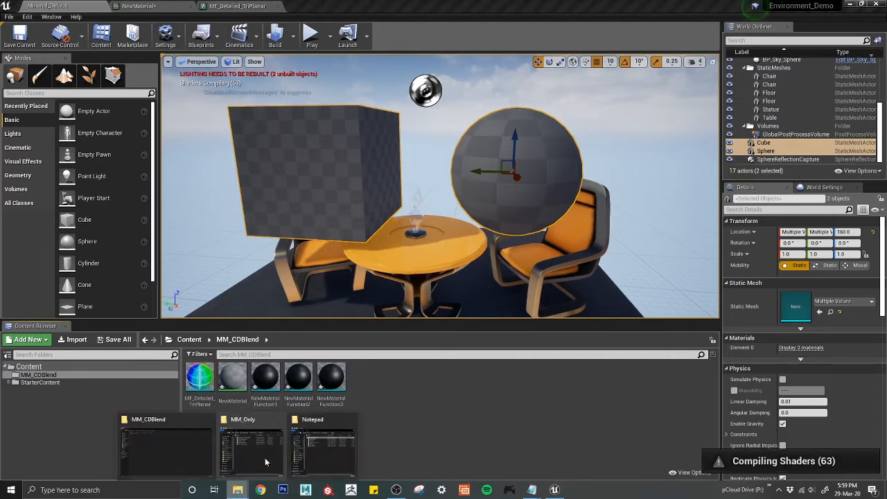
click(320, 440)
click(610, 253)
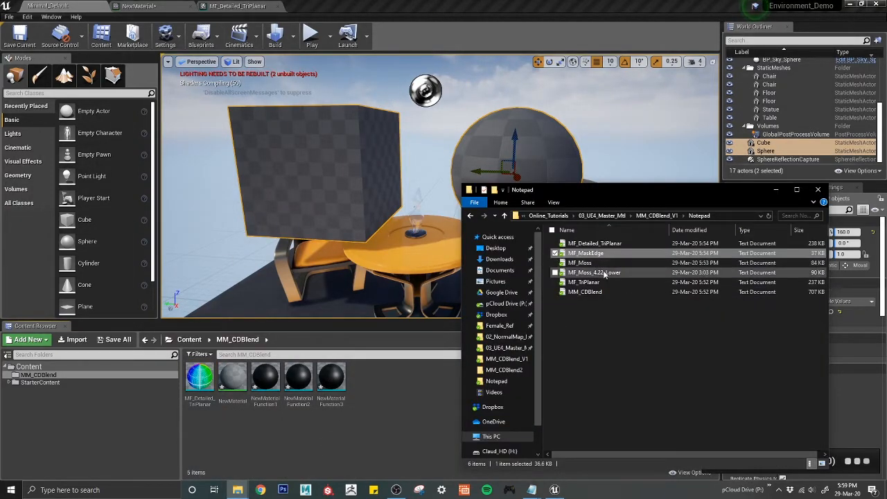
key(F2)
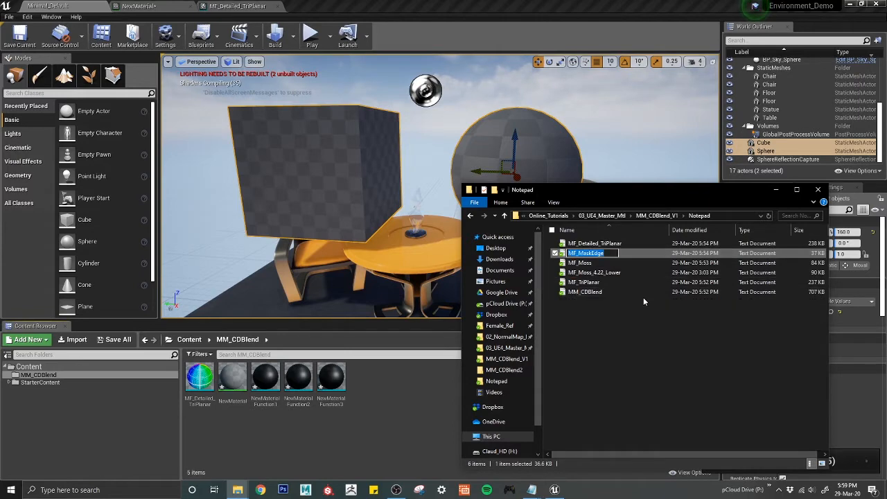
click(274, 382)
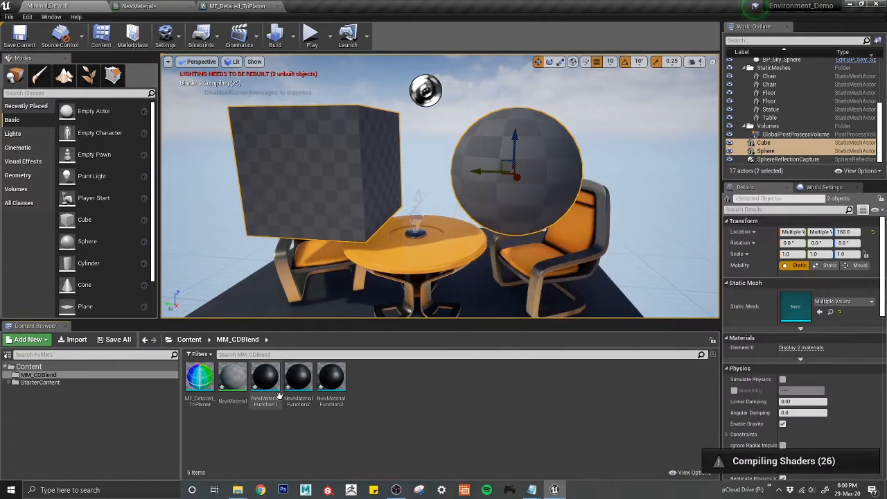
key(F2)
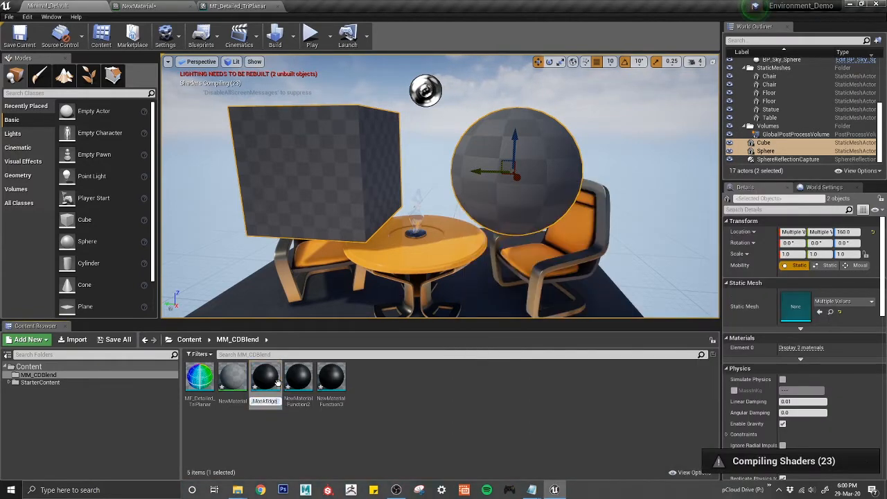
key(Return)
Open the MF_MaskEdge function and paste the entire contents of the MF_MaskEdge text file into its graph.
double_click(238, 380)
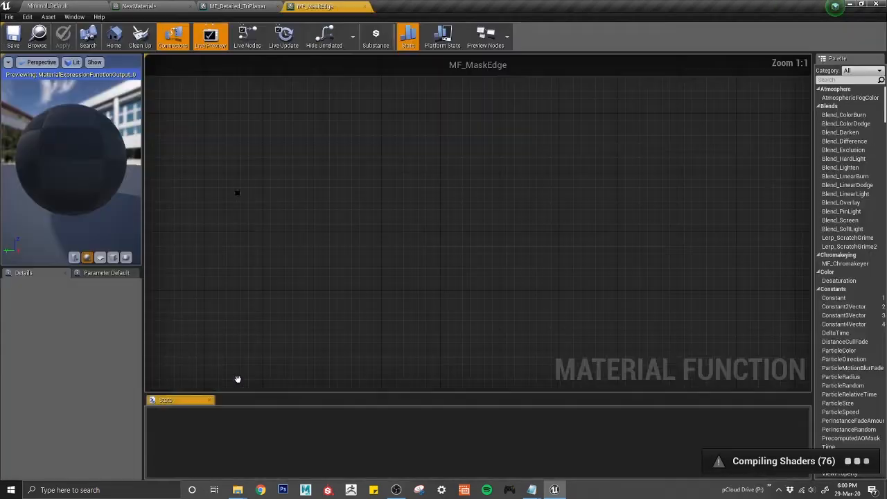
click(77, 6)
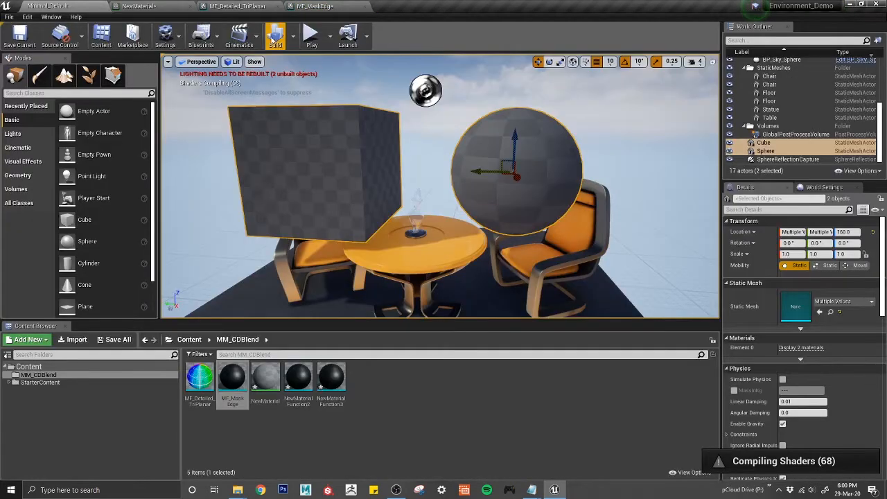
click(314, 6)
key(alt+Tab)
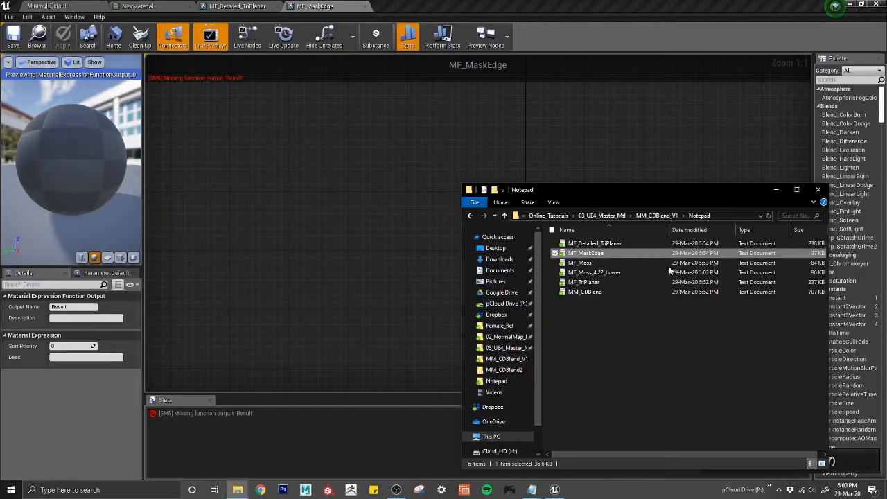
double_click(599, 255)
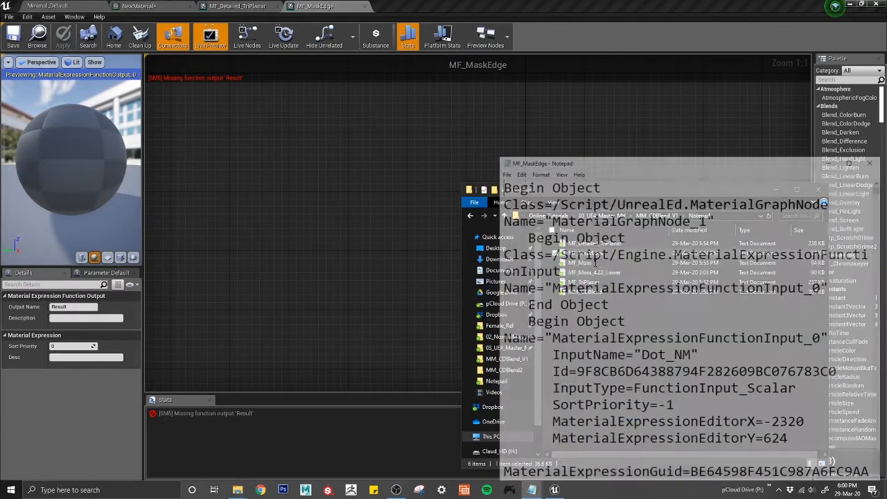
key(ctrl+a)
click(236, 232)
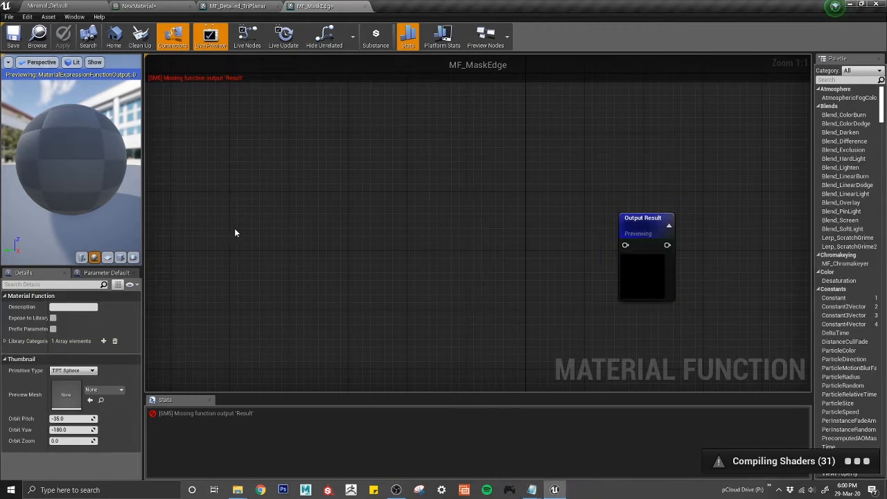
key(ctrl+v)
Place Output Result beside the final Subtract node in MF_MaskEdge, connect Subtract's output to it, and apply the changes.
right_drag(616, 251, 252, 249)
drag(302, 278, 655, 215)
drag(584, 185, 630, 185)
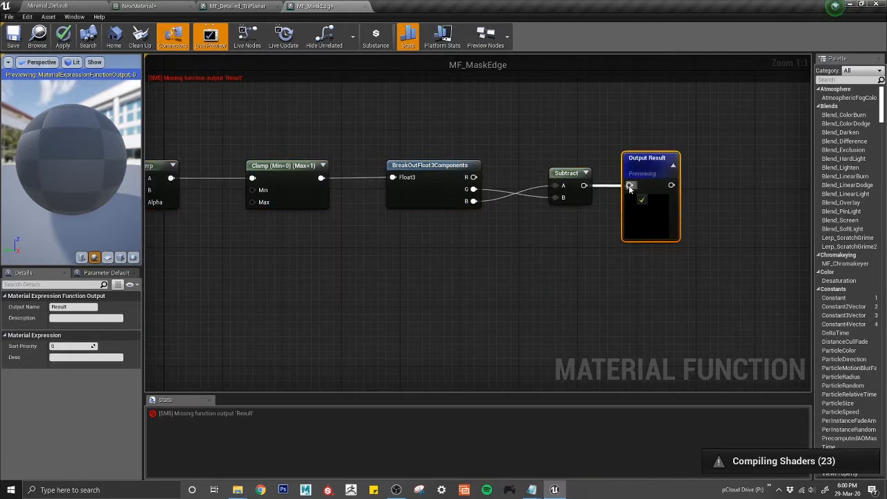
click(279, 101)
Copy the MF_Moss text file's name from the Notepad folder and rename NewMaterialFunction2 as MF_Moss.
click(54, 5)
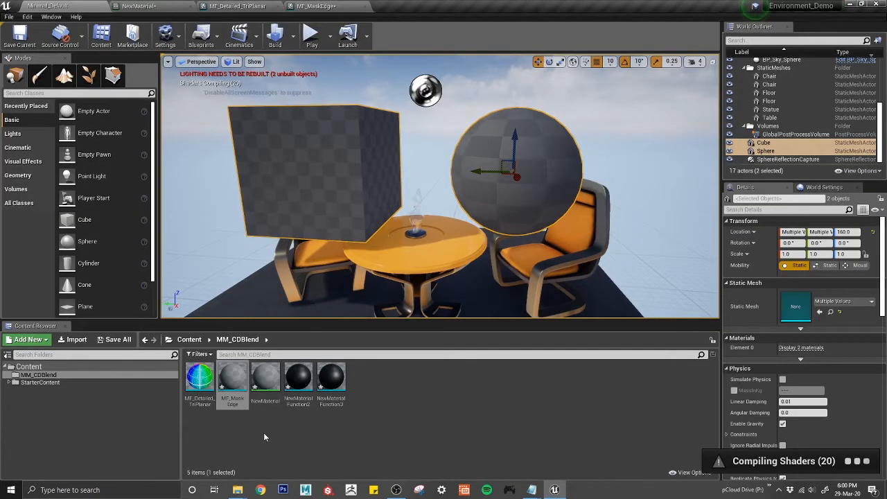
mouse_move(237, 490)
click(336, 454)
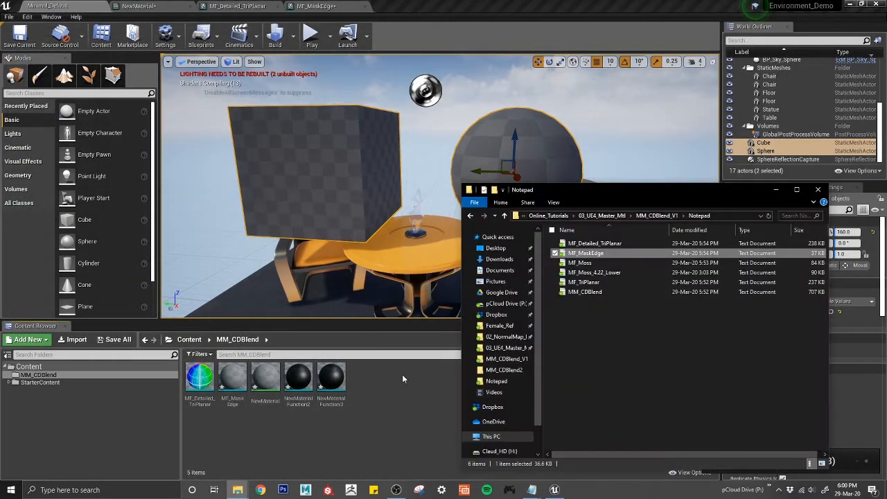
click(580, 263)
key(F2)
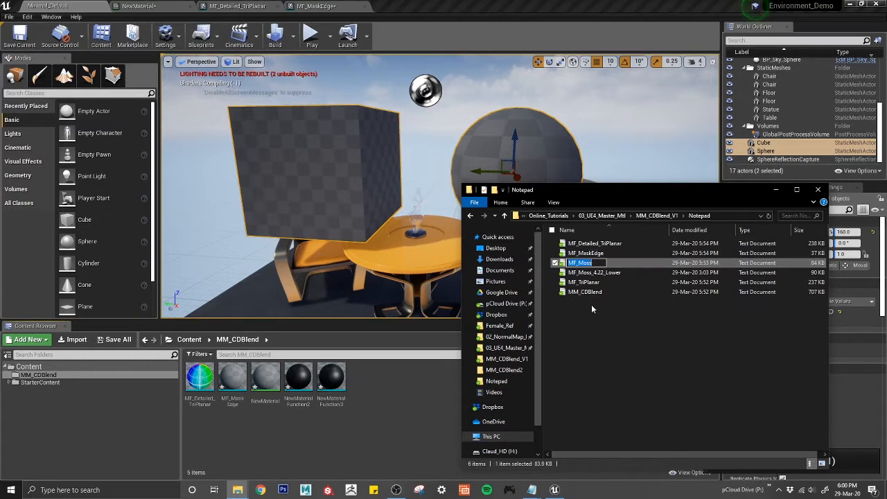
click(298, 378)
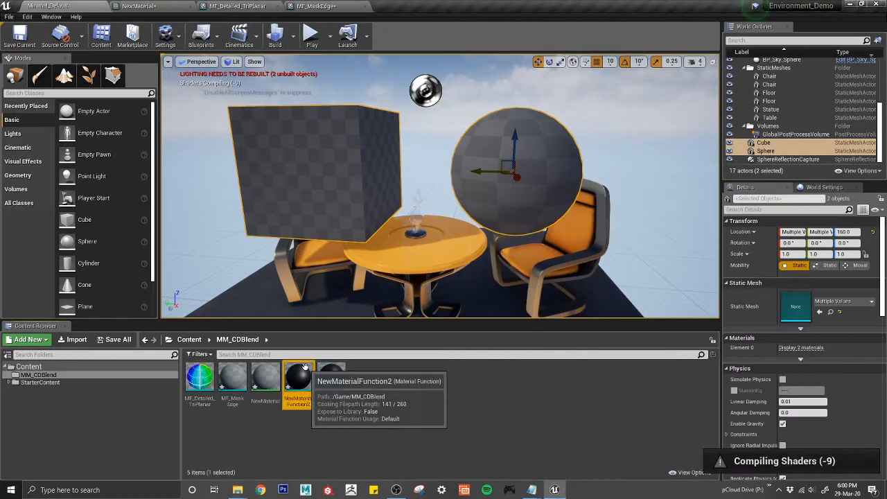
key(F2)
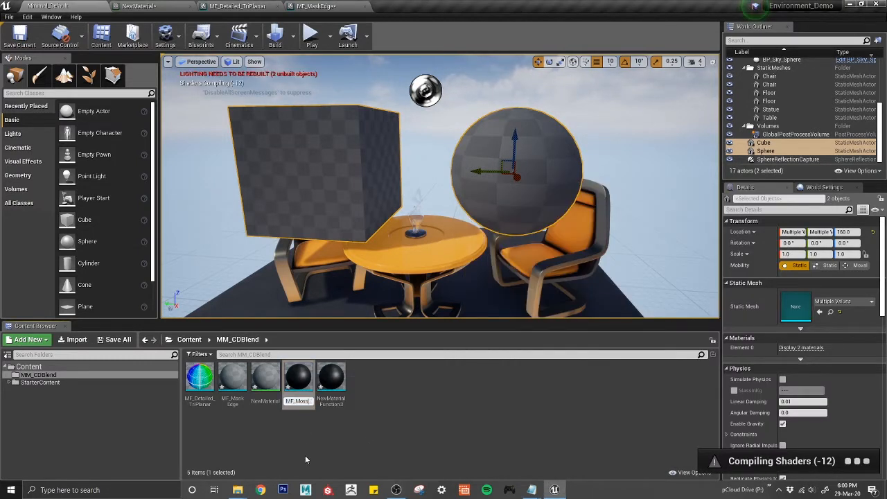
key(Return)
Open the MF_Moss function and paste the entire contents of the MF_Moss text file into its graph.
double_click(265, 384)
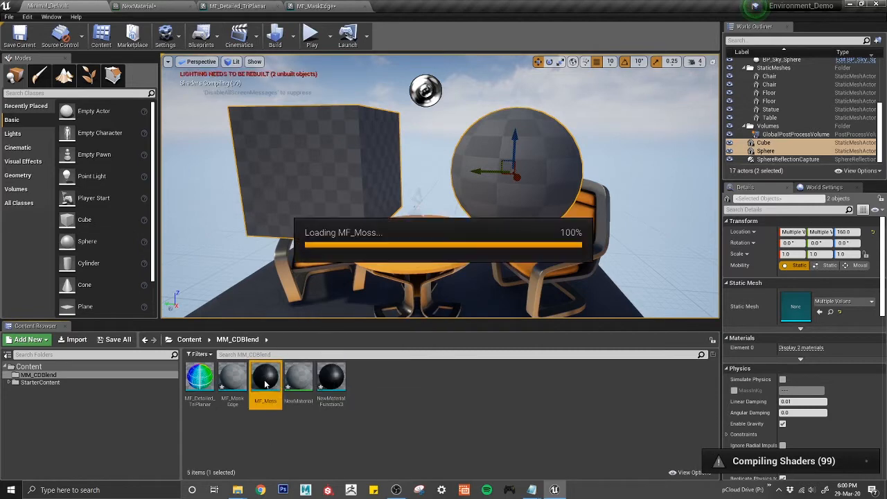
click(252, 490)
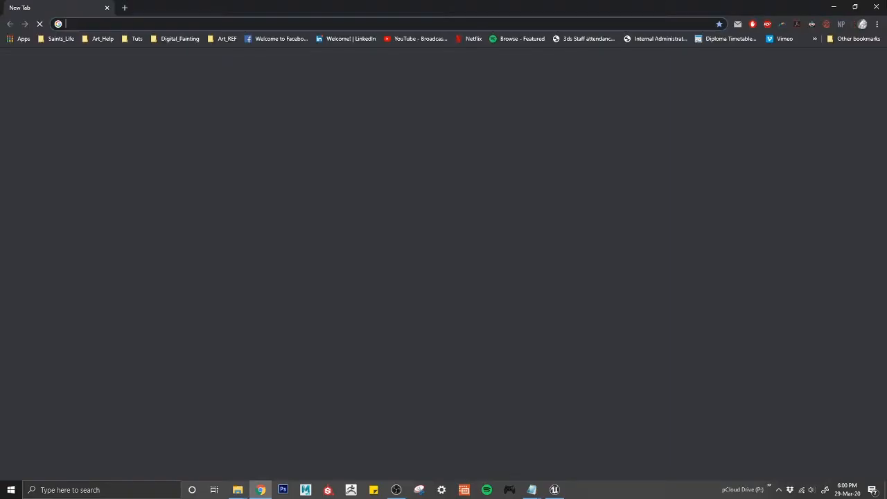
click(834, 6)
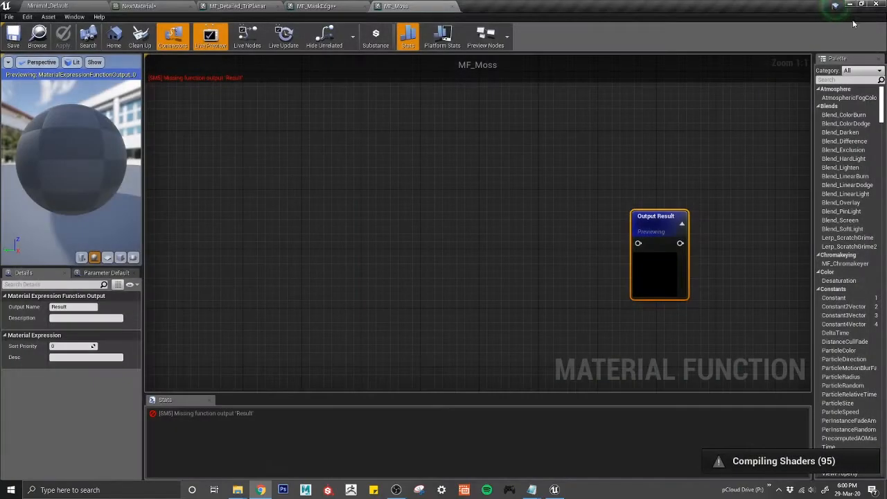
click(370, 329)
mouse_move(238, 490)
click(332, 447)
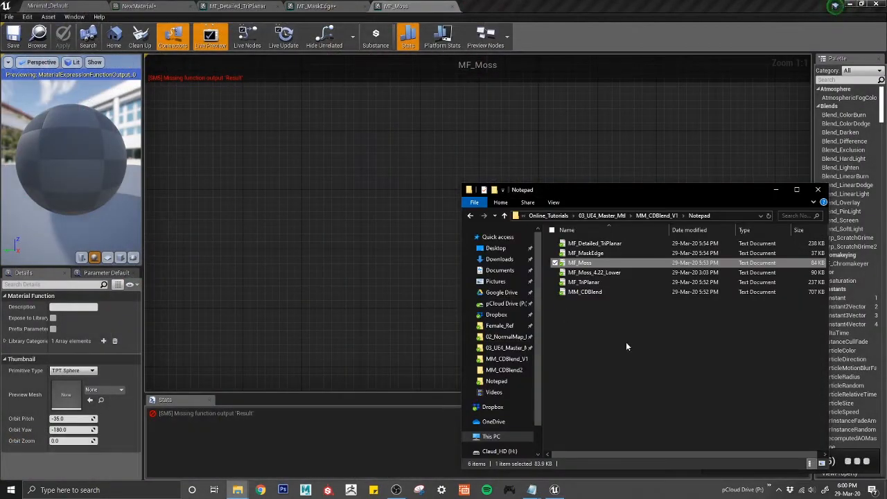
double_click(580, 263)
key(ctrl+a)
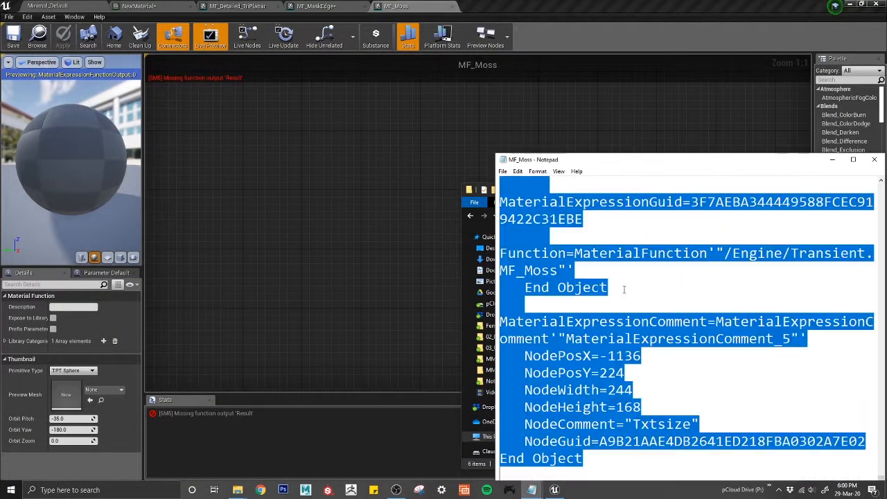
click(248, 213)
key(ctrl+v)
Place Output Result beside MakeMaterialAttributes in MF_Moss, connect the MakeMaterialAttributes output to it, and apply the changes.
right_drag(569, 261, 251, 222)
drag(224, 220, 616, 96)
right_drag(611, 95, 581, 281)
drag(586, 270, 575, 211)
drag(468, 210, 470, 212)
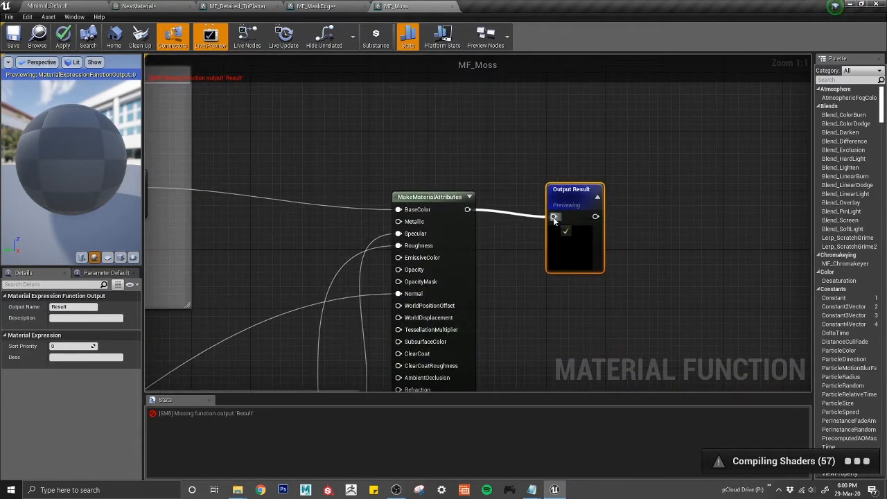
drag(553, 217, 608, 220)
click(538, 242)
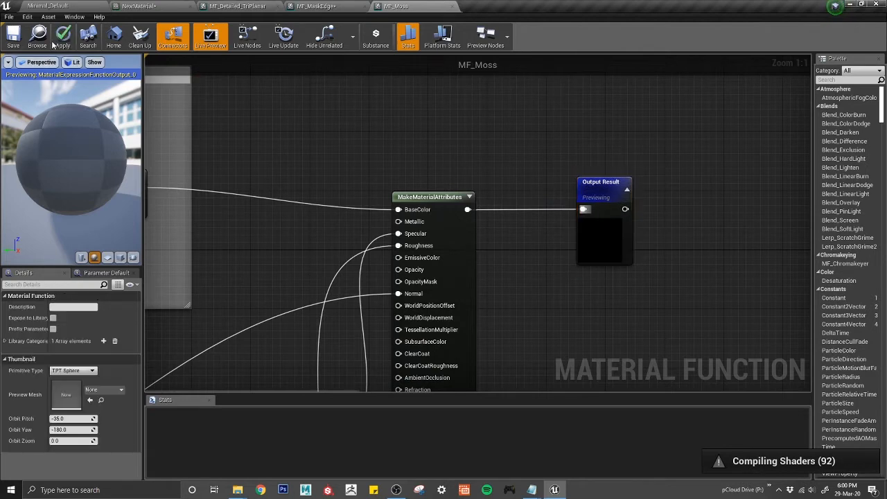
click(58, 39)
Return to the level editor and copy the entire contents of the MF_TriPlanar text file from the Notepad folder.
click(52, 5)
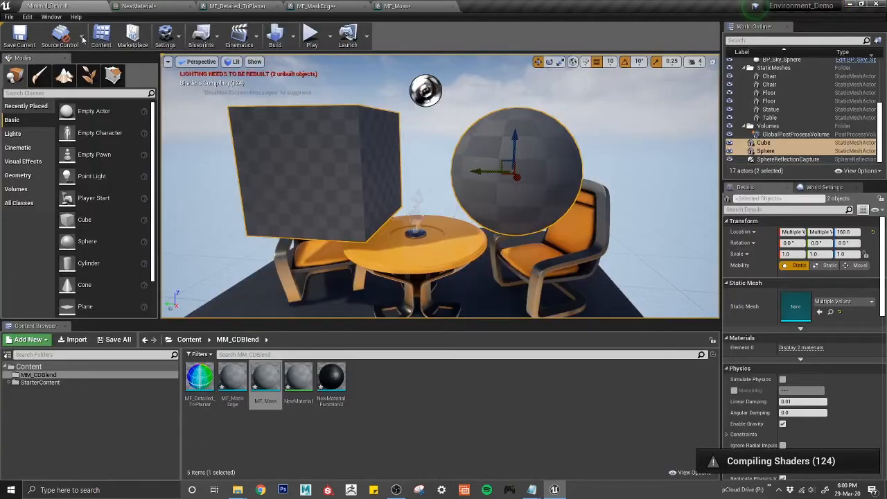
mouse_move(238, 490)
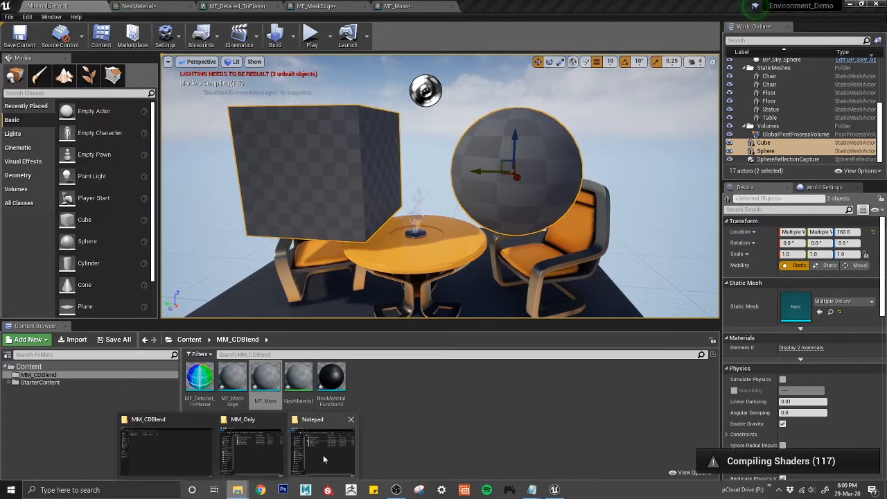
click(326, 460)
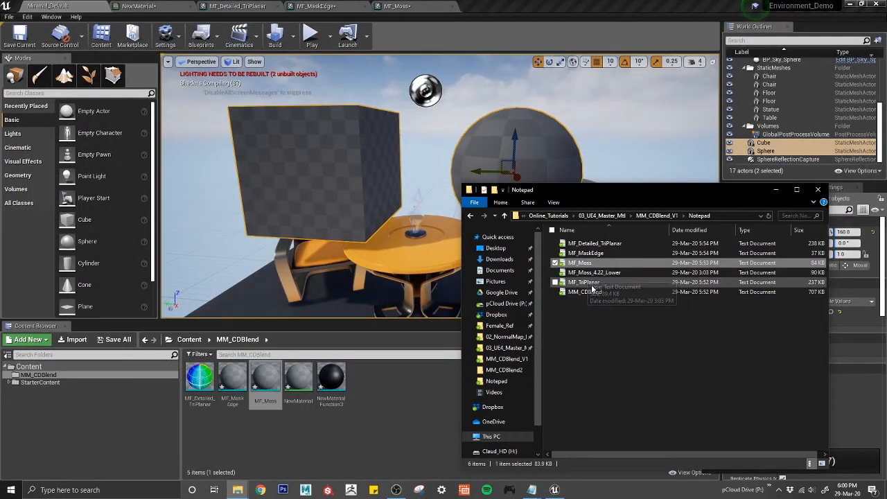
click(599, 273)
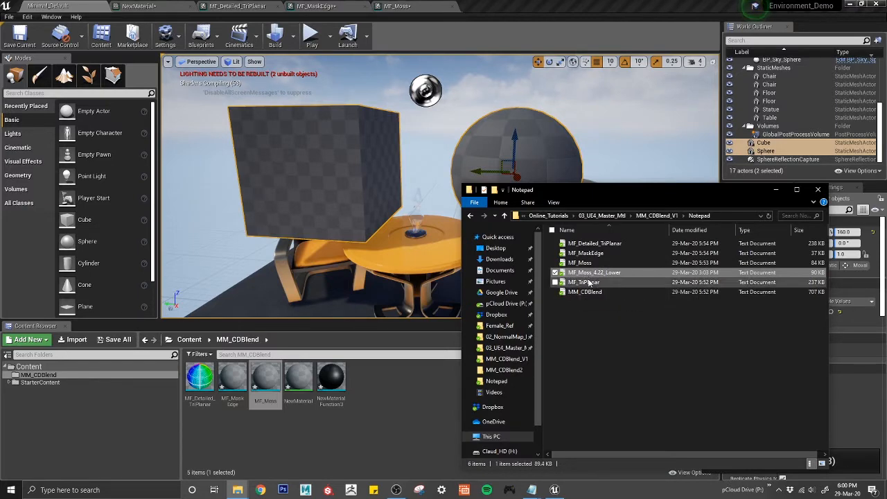
double_click(584, 282)
key(ctrl+a)
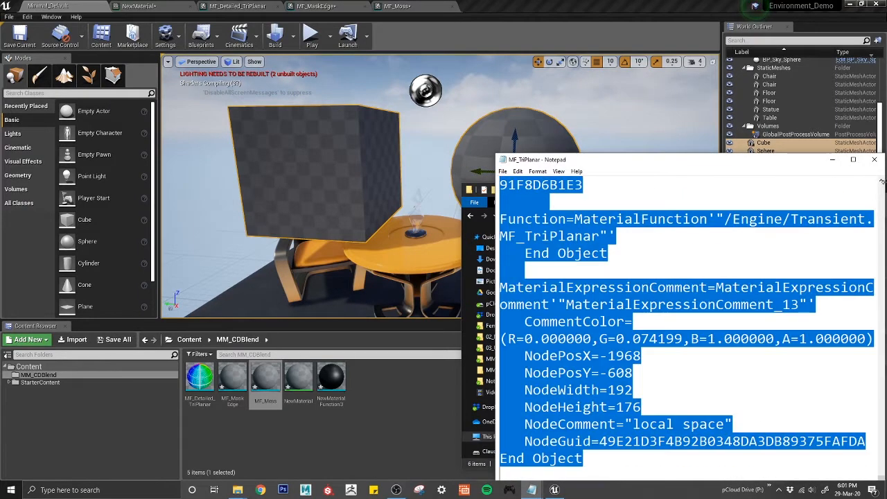
click(877, 161)
Copy the MF_TriPlanar text file's name from the Notepad folder and rename NewMaterialFunction3 as MF_TriPlanar.
click(333, 378)
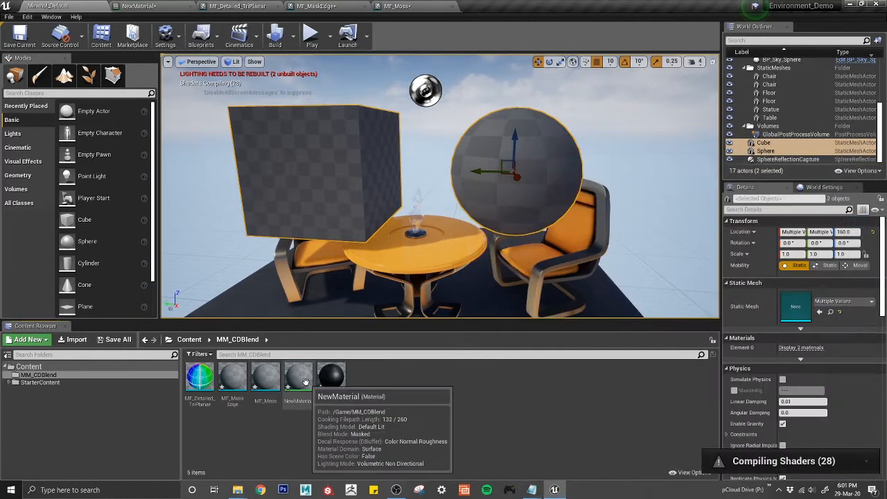
mouse_move(238, 490)
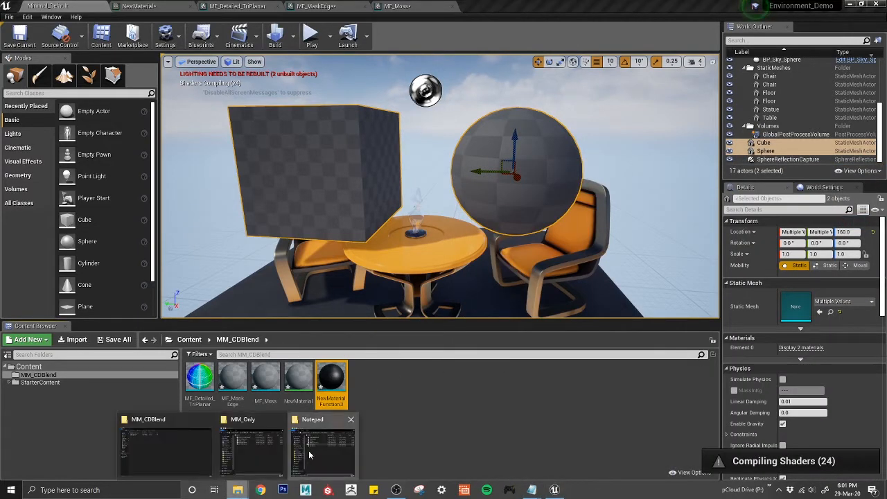
click(319, 447)
key(F2)
key(ctrl+c)
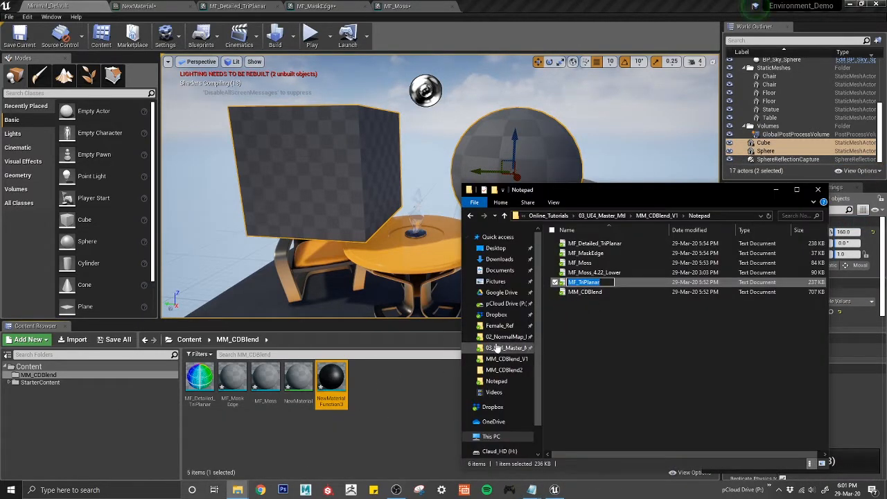
click(322, 391)
key(F2)
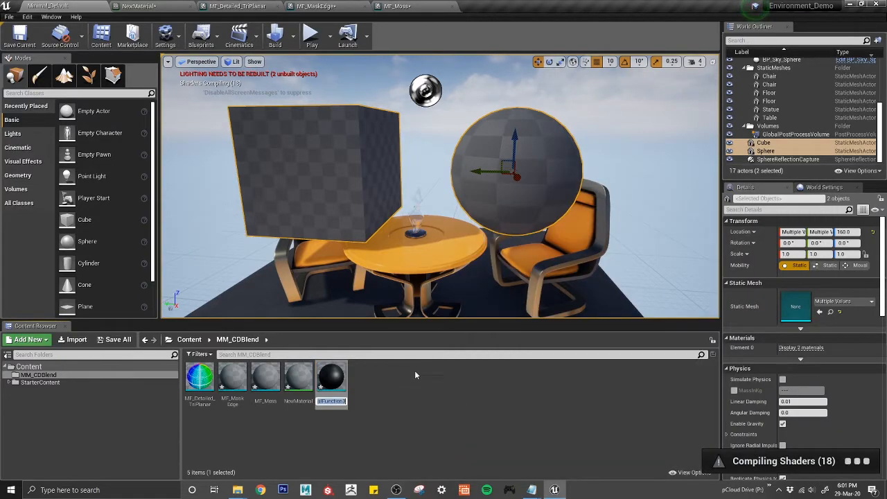
key(ctrl+v)
key(Return)
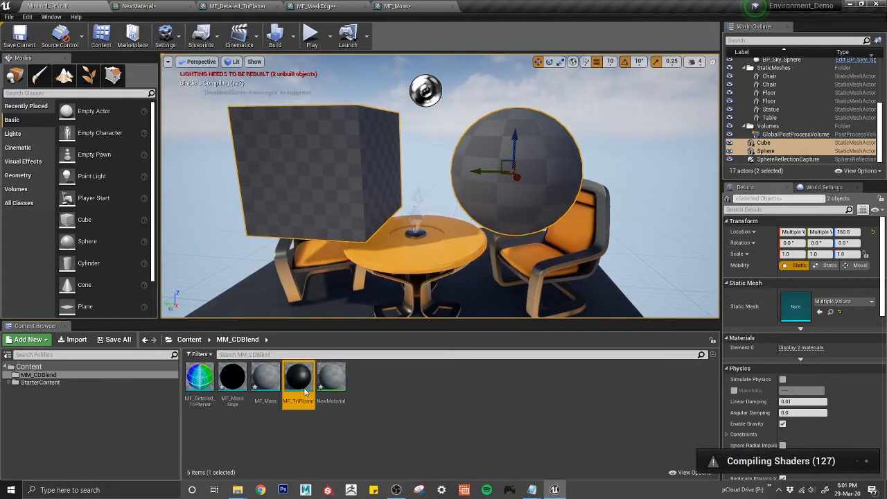
Open the MF_TriPlanar function and paste the entire contents of the MF_TriPlanar text file into its graph.
double_click(298, 380)
key(alt+Tab)
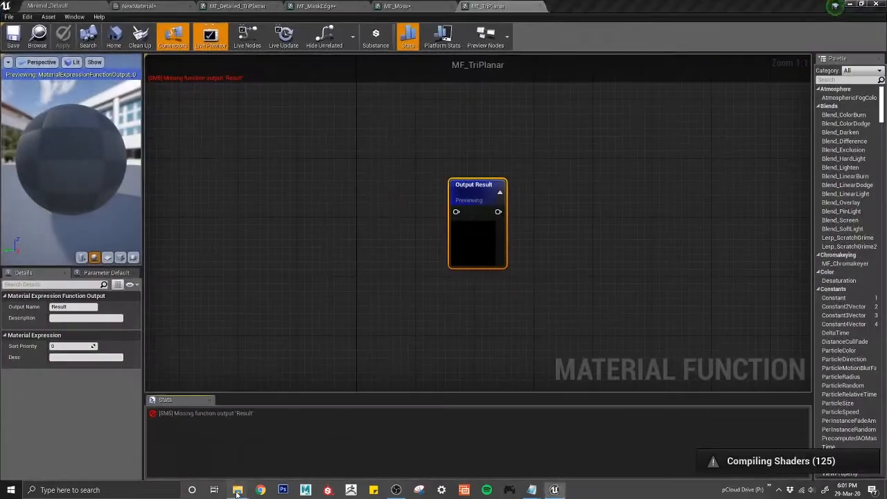
click(305, 455)
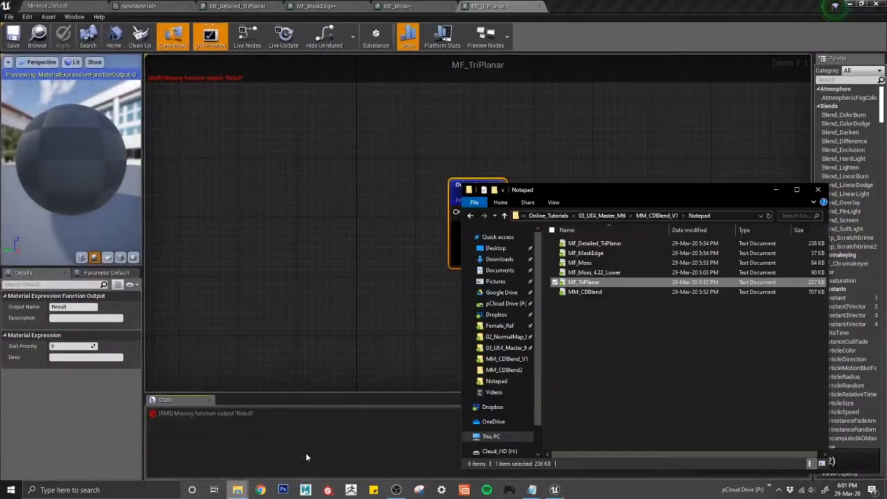
double_click(614, 285)
key(ctrl+a)
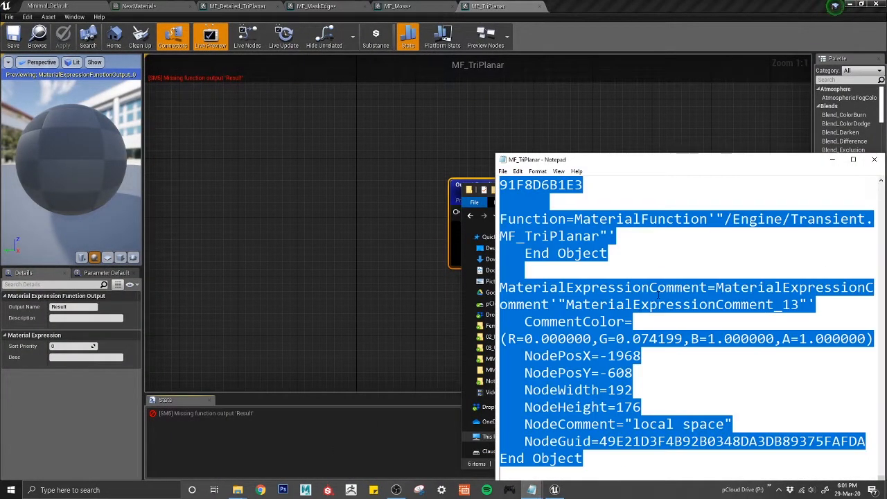
click(389, 220)
right_drag(390, 221, 519, 231)
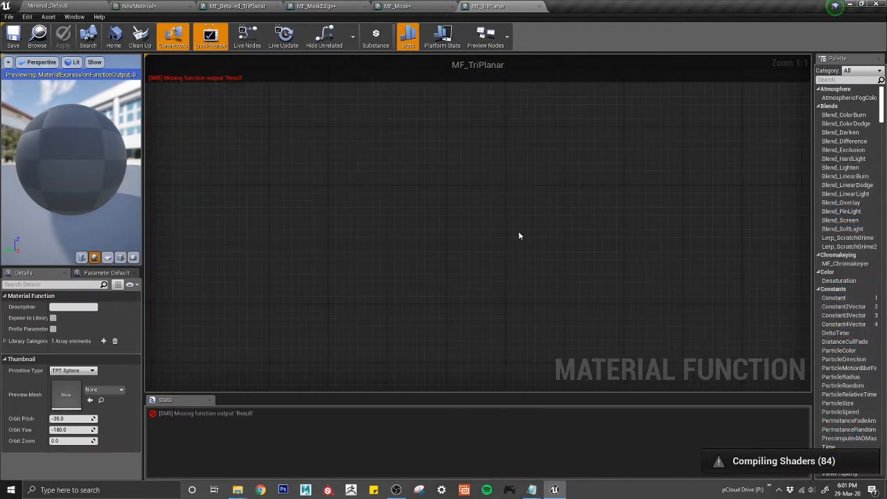
key(ctrl+v)
Place Output Result beside Tri_Use_6Sided_Proj in MF_TriPlanar, connect the switch's output to it, and apply the changes.
right_drag(395, 218, 144, 229)
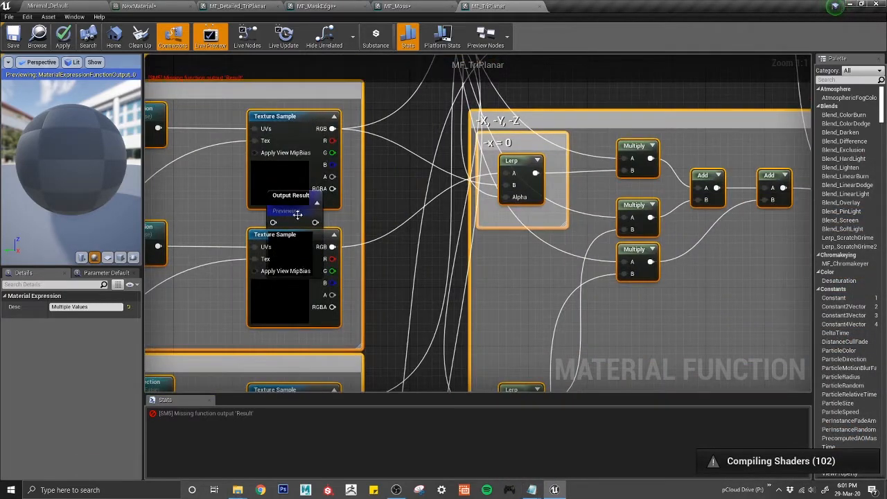
drag(298, 215, 510, 192)
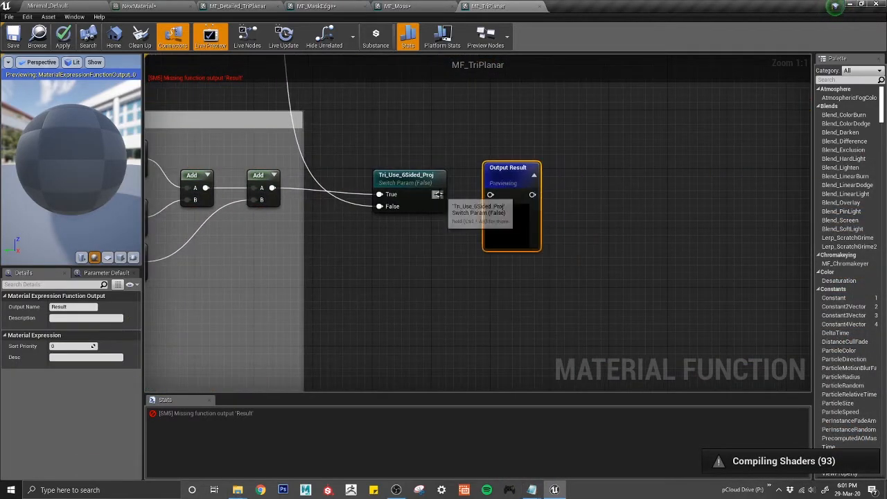
drag(437, 194, 491, 196)
click(150, 78)
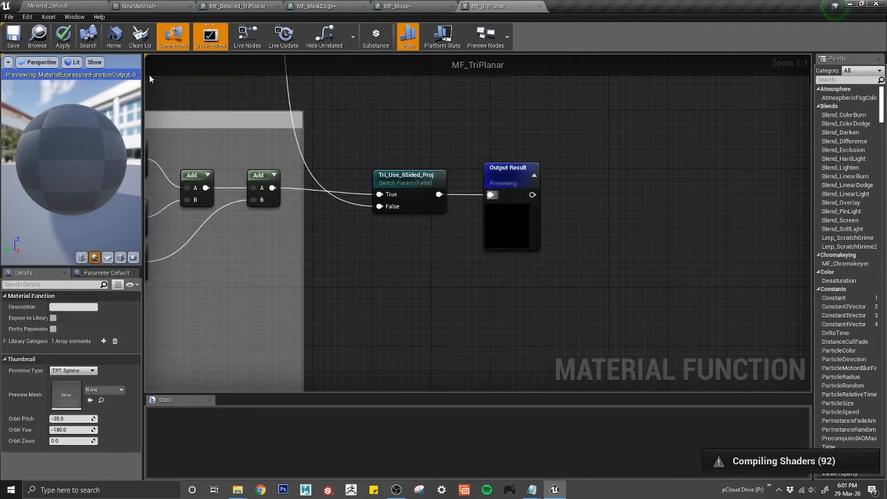
click(55, 36)
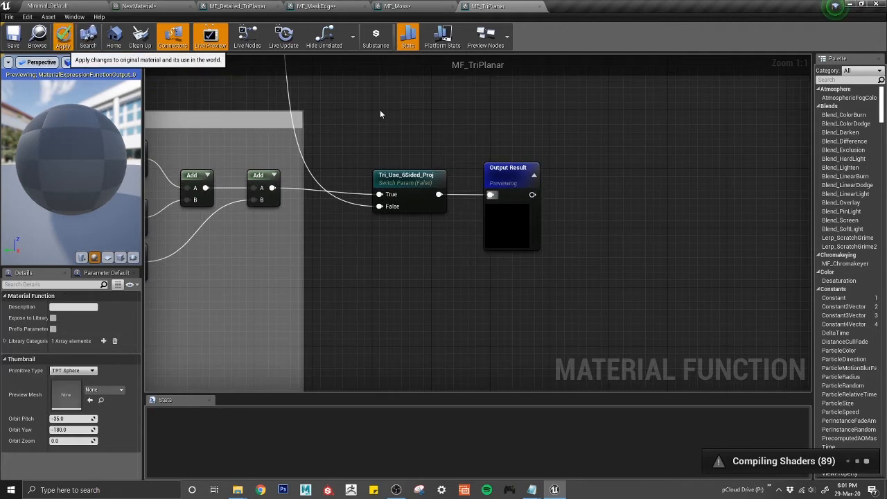
Close all open material function editors and the NewMaterial editor, returning to the level.
click(537, 8)
click(453, 6)
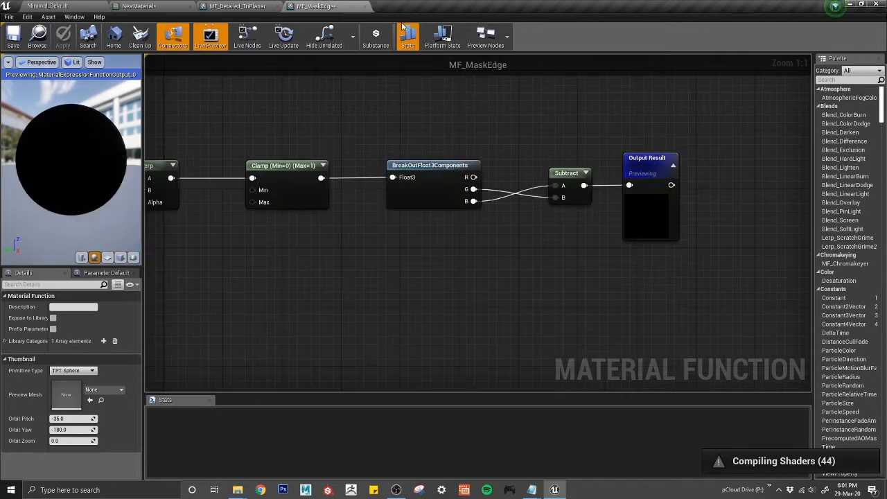
click(368, 6)
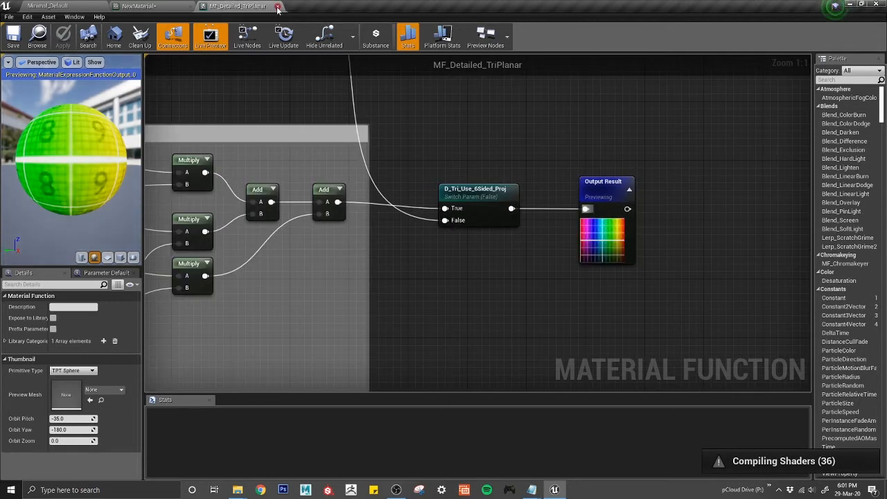
click(277, 7)
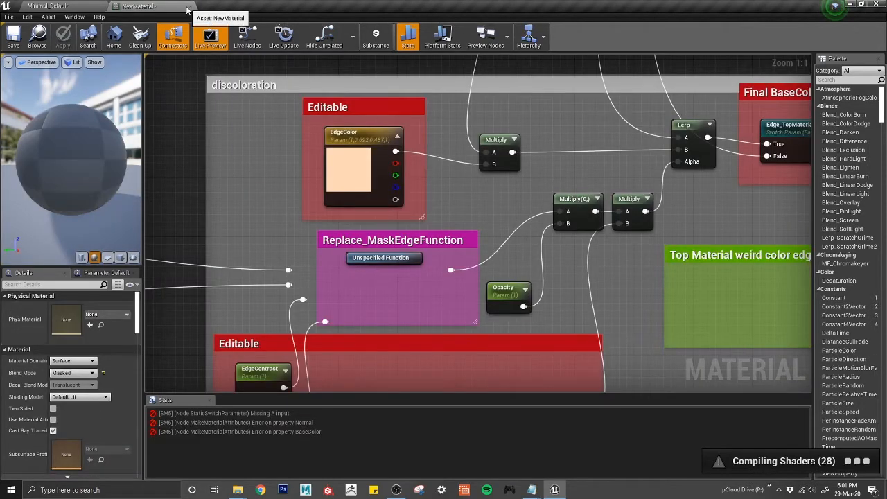
click(191, 6)
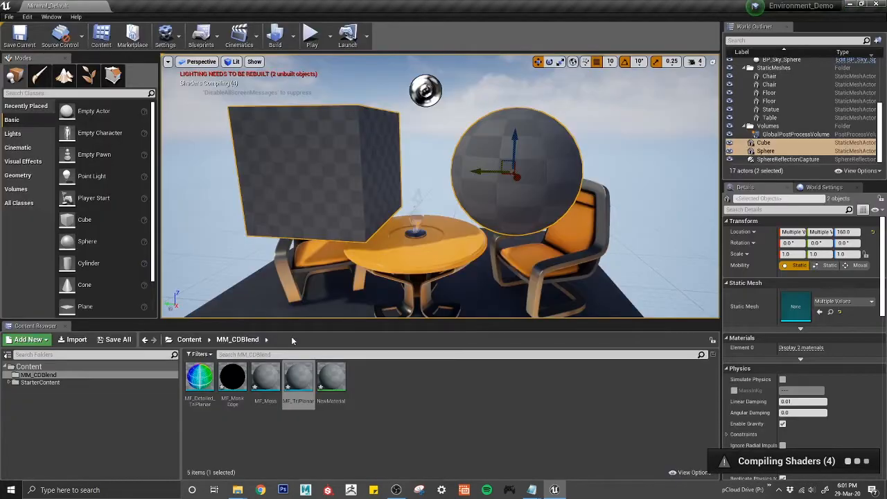
Copy the MM_CDBlend text file's name from the Notepad folder and rename NewMaterial as MM_CDBlend.
click(237, 490)
click(340, 458)
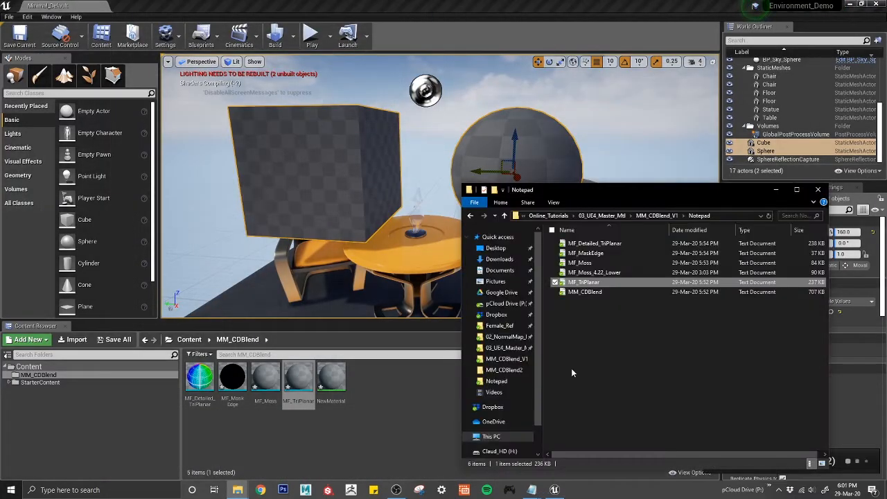
click(586, 291)
click(601, 292)
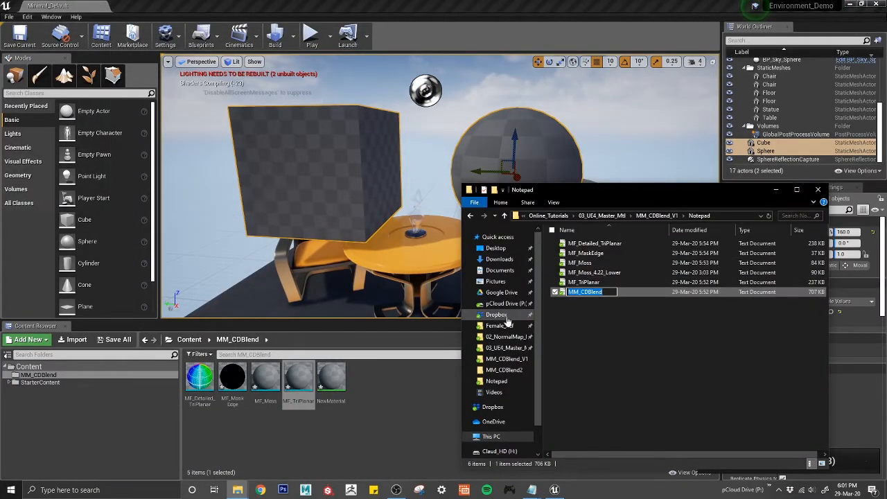
click(357, 422)
click(330, 380)
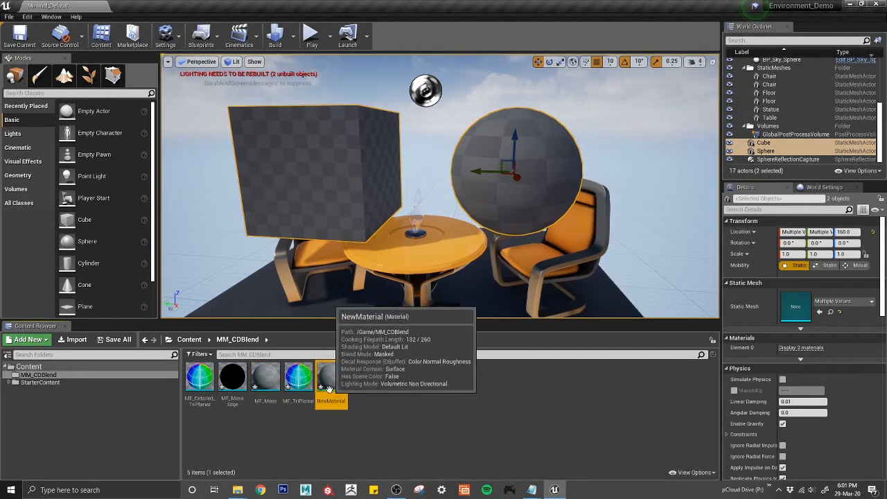
key(F2)
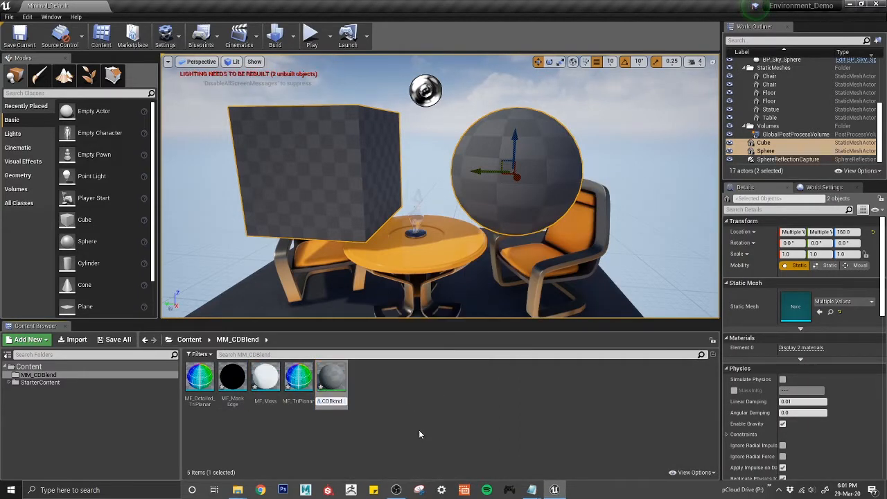
key(Return)
Open MM_CDBlend and assign MF_MaskEdge to the unspecified function node in the Replace_MaskEdgeFunction comment.
double_click(331, 378)
scroll(448, 274, up, 5)
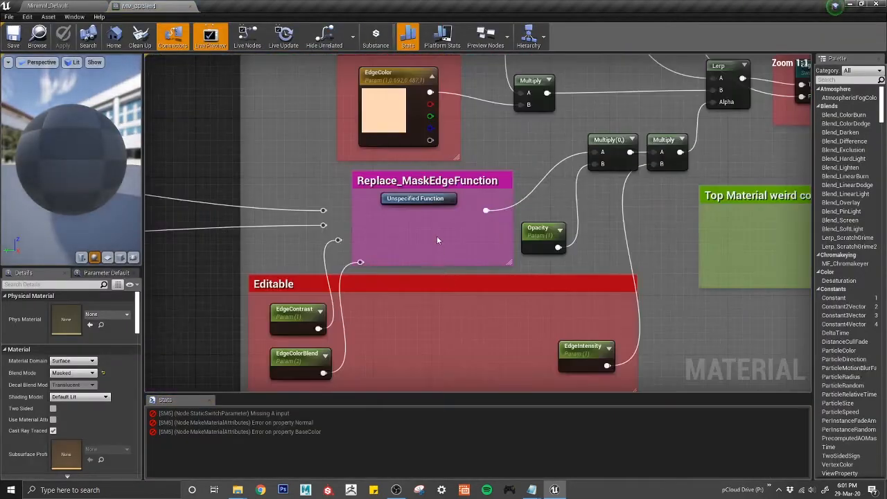
right_drag(437, 239, 430, 270)
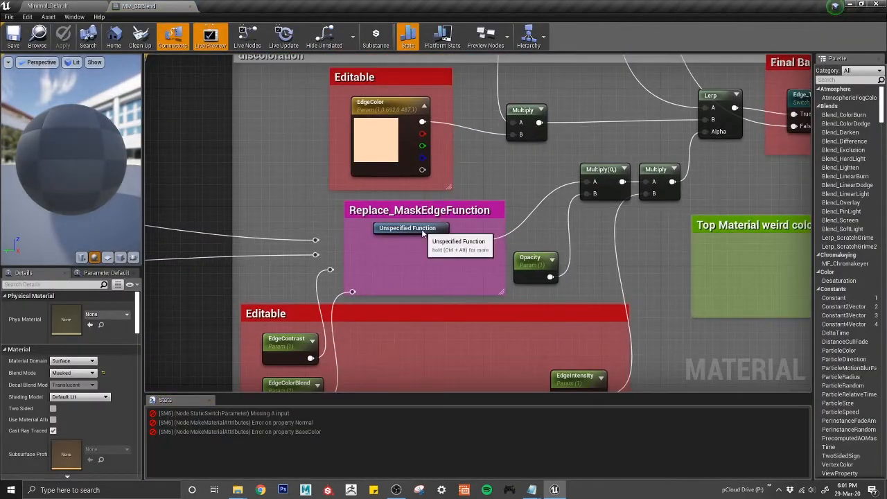
click(423, 233)
click(108, 314)
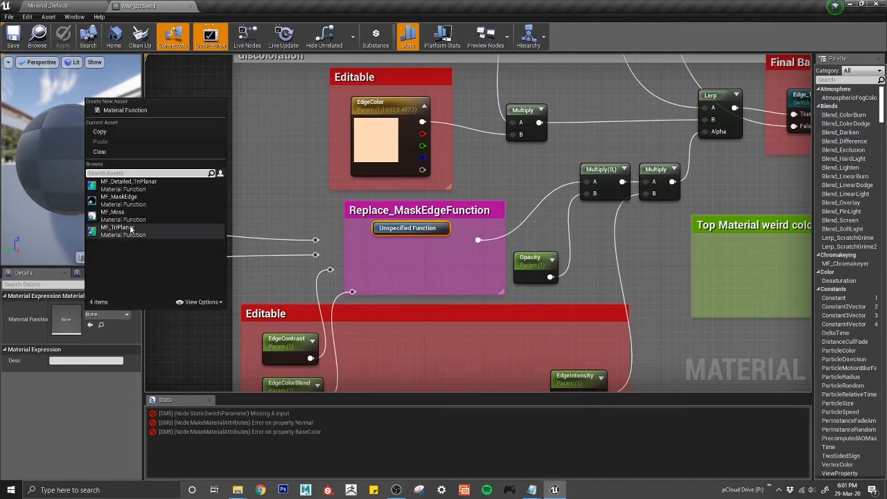
click(120, 198)
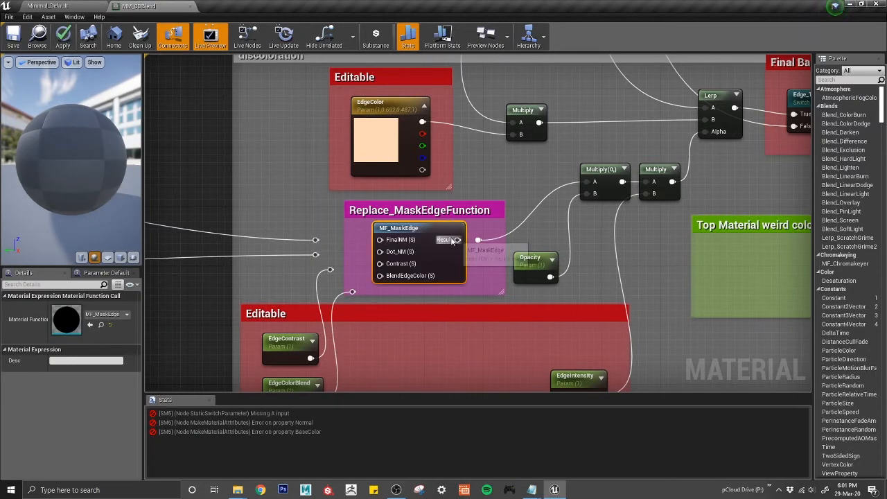
Connect MF_MaskEdge's Result to the outgoing reroute and the four incoming wires to FinalNM, Dot_NM, Contrast and BlendEdgeColor in order.
drag(452, 241, 480, 241)
mouse_move(316, 240)
mouse_down()
mouse_move(380, 240)
mouse_move(314, 256)
mouse_up()
drag(390, 256, 386, 253)
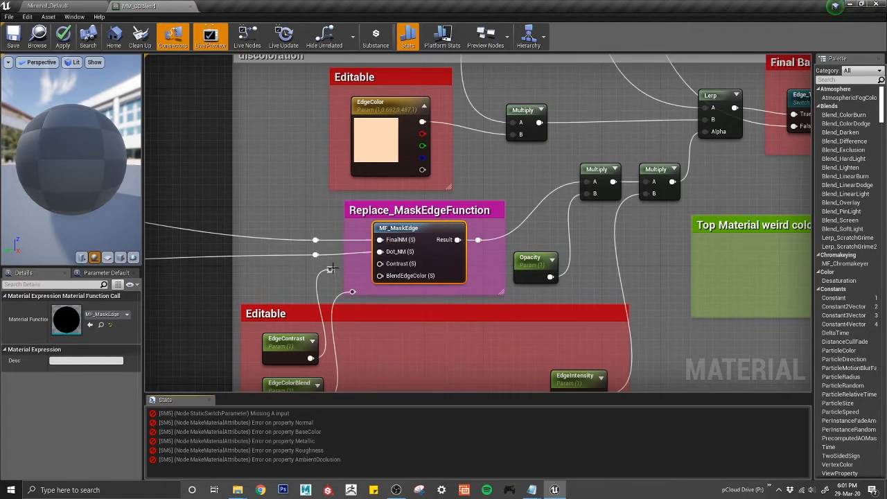
drag(330, 269, 383, 264)
drag(352, 292, 379, 276)
Assign MF_Moss to the unspecified function node in the Replace_MossFunction comment of the Moss Material group.
scroll(381, 277, down, 5)
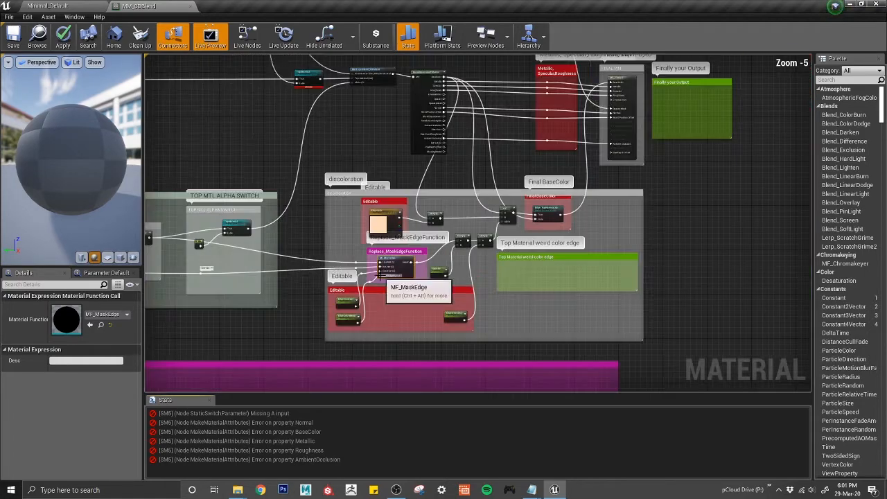
right_drag(244, 248, 688, 367)
scroll(542, 229, up, 5)
click(420, 166)
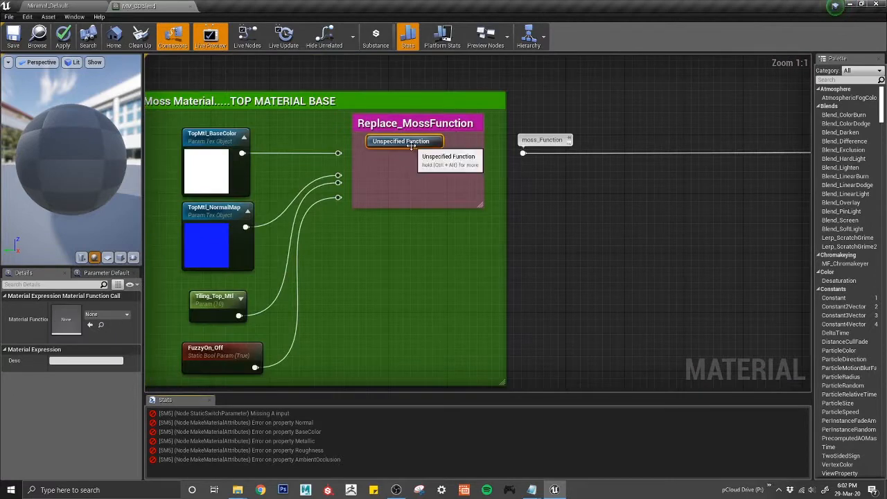
click(107, 314)
click(122, 215)
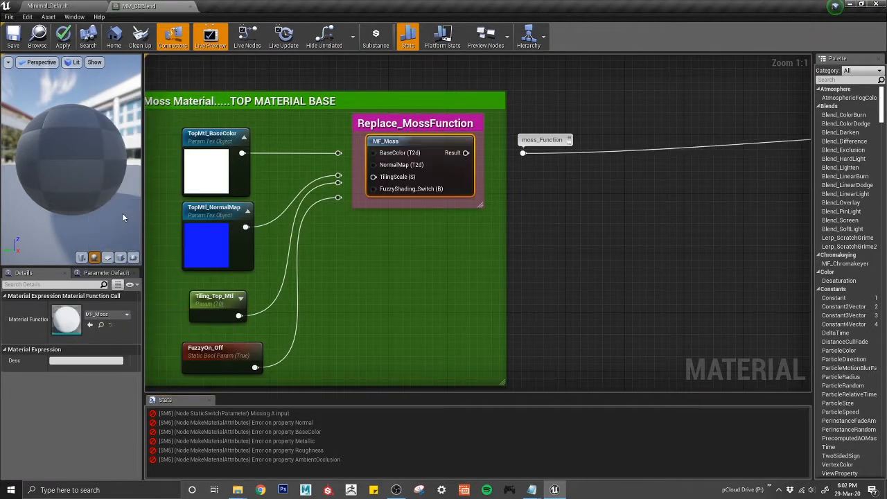
Wire the base color, normal map, tiling and fuzzy switch parameters into MF_Moss's matching inputs and connect its Result to the moss_Function reroute.
drag(339, 153, 385, 156)
drag(339, 183, 378, 190)
drag(468, 159, 516, 158)
scroll(518, 182, down, 4)
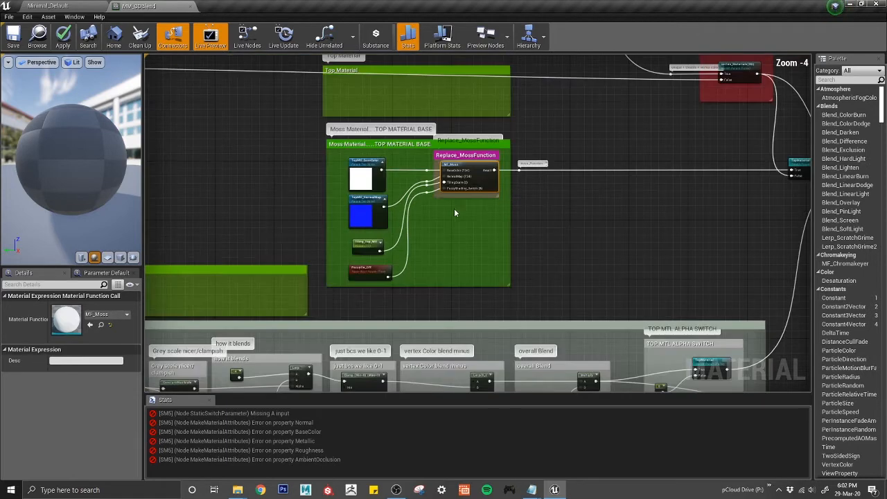
Assign MF_Detailed_TriPlanar to the unspecified function in Detailed AORM, wiring UVs and Txt Obj into it and its Result into Detail_Triplanar_Projection's True input.
right_drag(203, 176, 535, 223)
scroll(535, 220, down, 4)
right_drag(174, 302, 515, 260)
scroll(416, 238, up, 5)
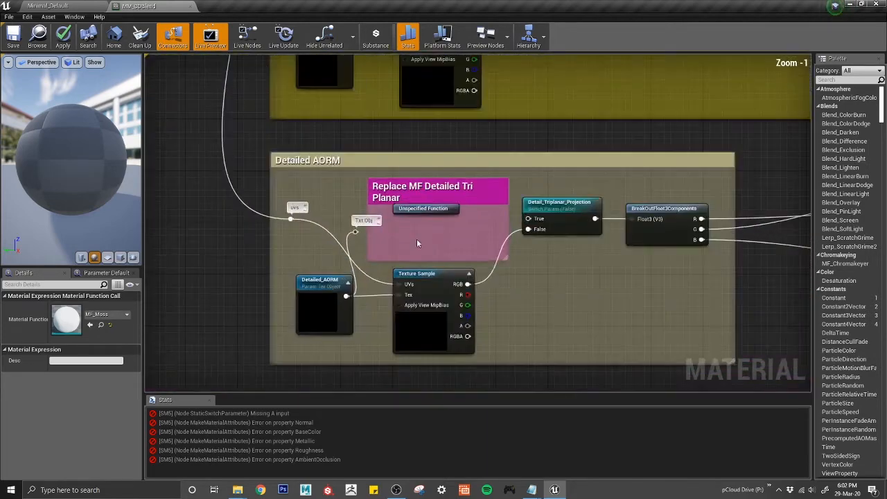
right_drag(416, 239, 395, 254)
click(396, 247)
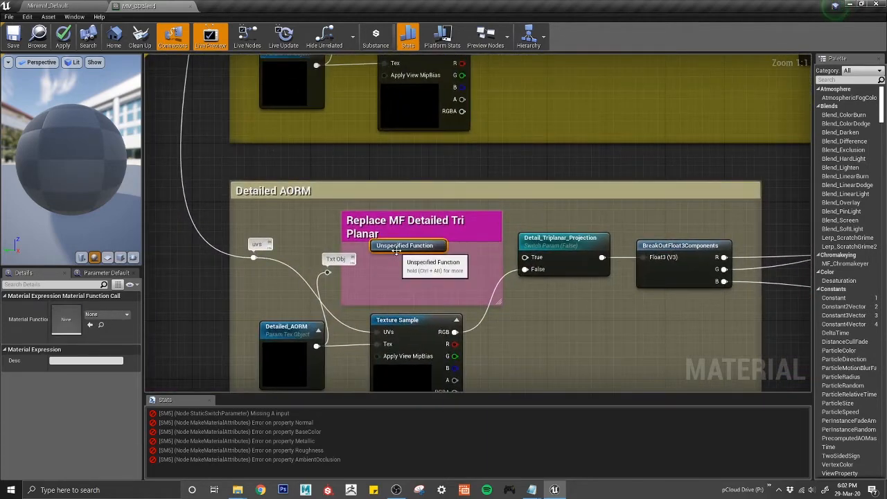
click(111, 315)
click(122, 184)
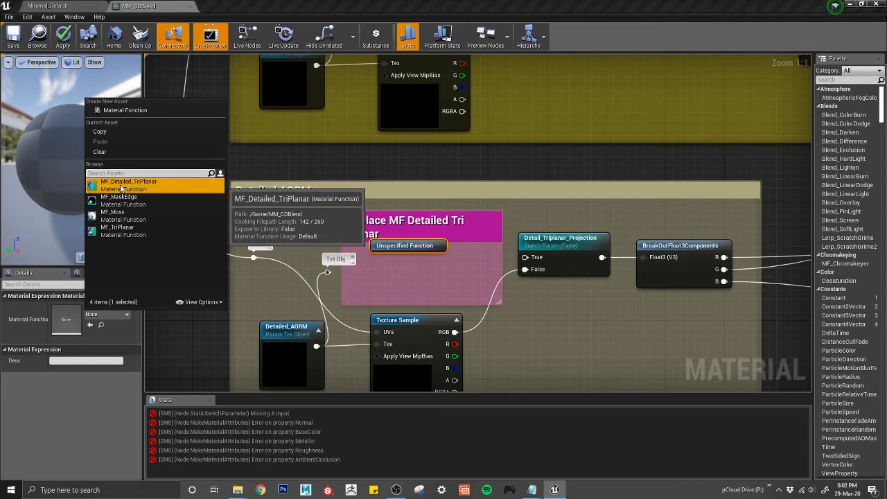
mouse_move(328, 270)
mouse_down()
mouse_move(376, 274)
mouse_move(327, 274)
mouse_up()
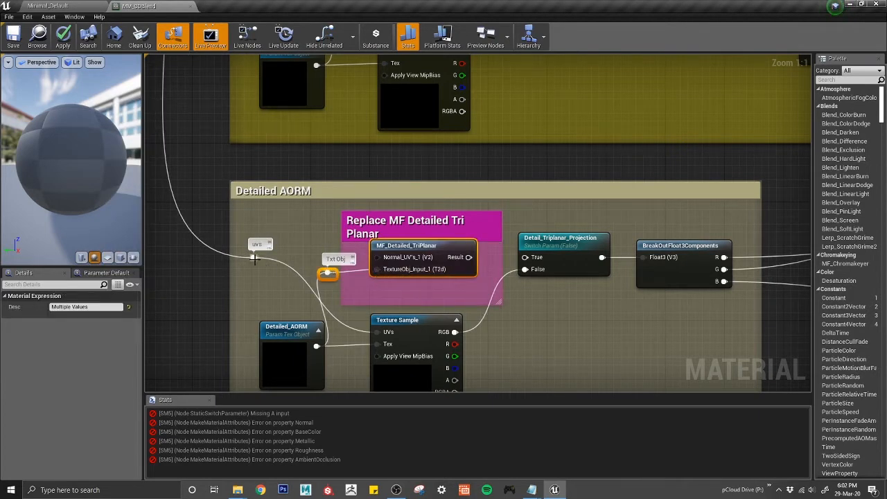
drag(255, 259, 527, 258)
Assign MF_TriPlanar to the unspecified function in the AORM group, wiring UVs and Txt Obj into it and its Result into Triplanar_Projection's True input.
right_drag(471, 185, 434, 379)
right_drag(412, 193, 417, 243)
click(374, 208)
click(108, 315)
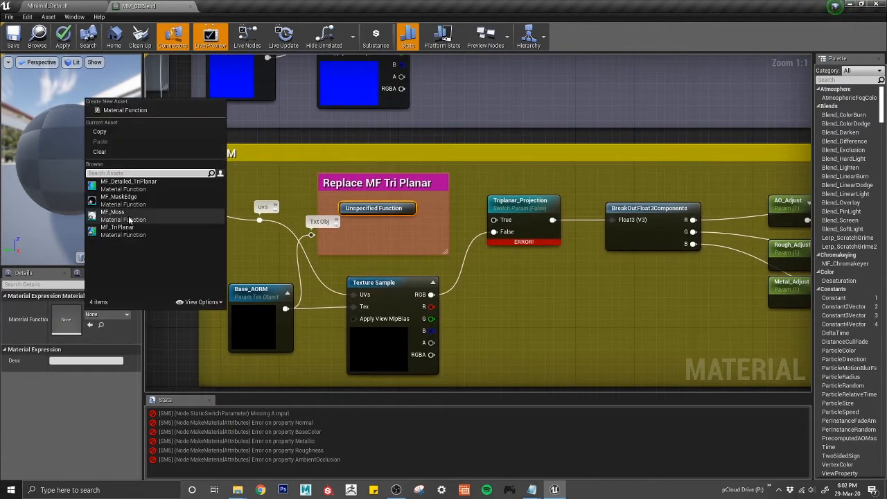
click(118, 231)
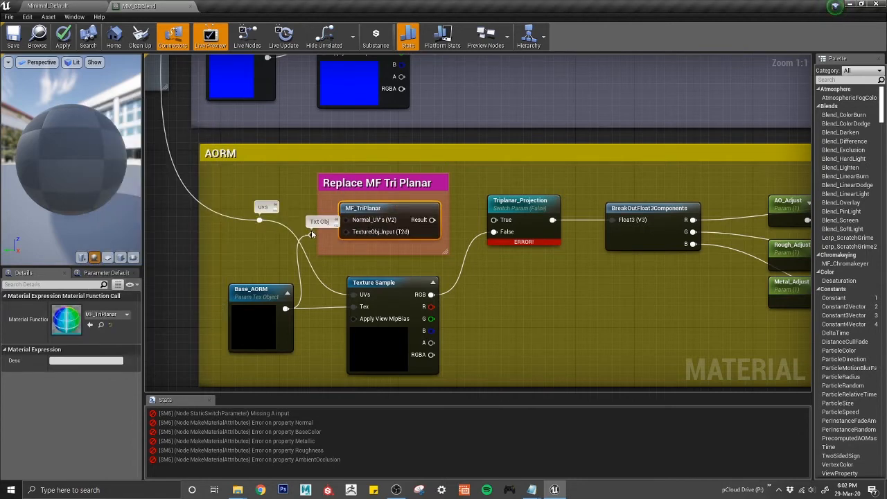
drag(260, 220, 362, 223)
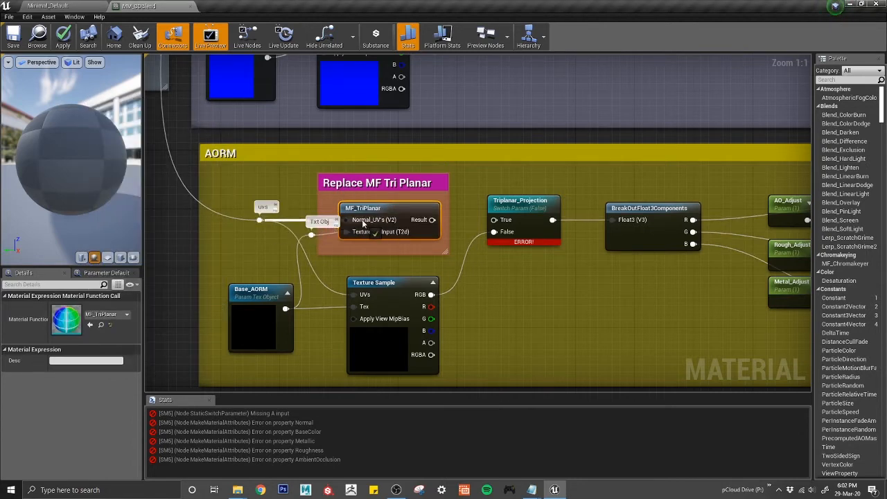
drag(434, 220, 497, 221)
Assign MF_Detailed_TriPlanar to the unspecified function node in the Detail Normal group.
right_drag(461, 182, 507, 354)
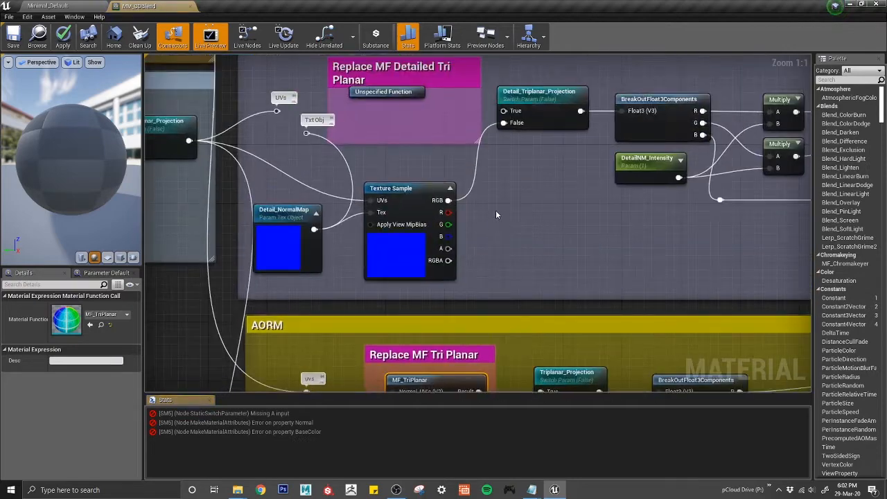
right_drag(495, 211, 466, 311)
click(360, 195)
right_drag(343, 174, 421, 326)
scroll(384, 192, down, 2)
right_drag(467, 156, 447, 247)
right_drag(471, 190, 470, 341)
right_drag(477, 265, 498, 176)
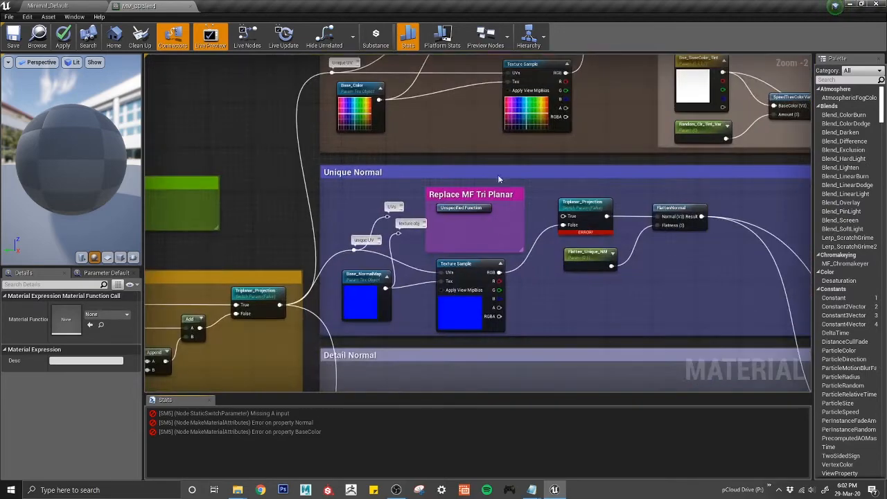
right_drag(458, 325, 475, 158)
scroll(474, 158, up, 2)
click(108, 314)
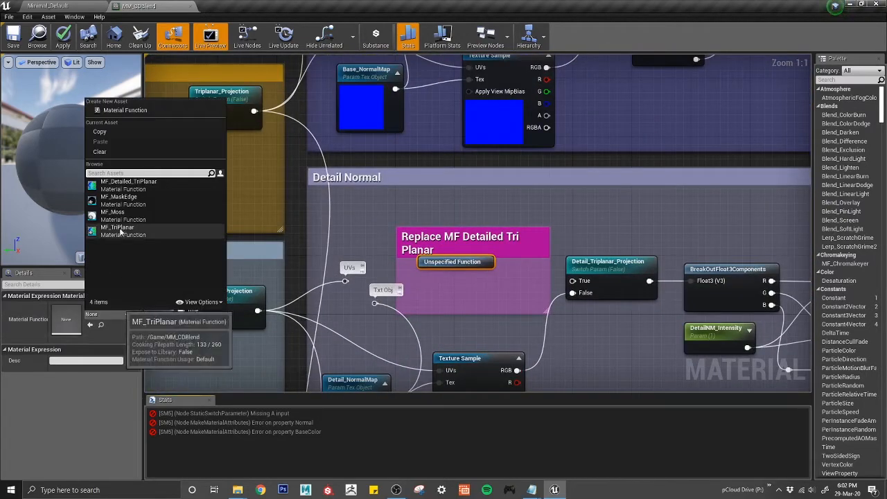
click(129, 184)
Wire the Detail Normal UVs and Txt Obj reroutes into MF_Detailed_TriPlanar and connect its Result to Detail_Triplanar_Projection's True input.
right_drag(428, 289, 396, 250)
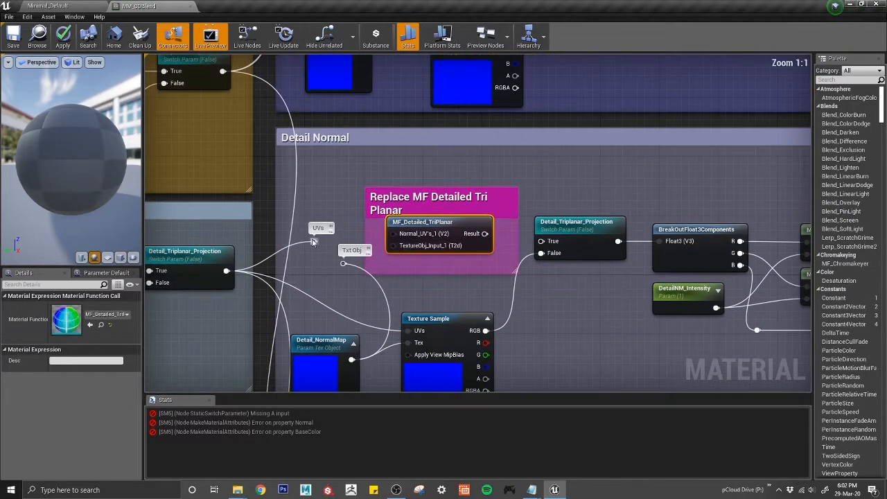
drag(312, 240, 409, 237)
drag(343, 264, 344, 265)
drag(404, 249, 404, 250)
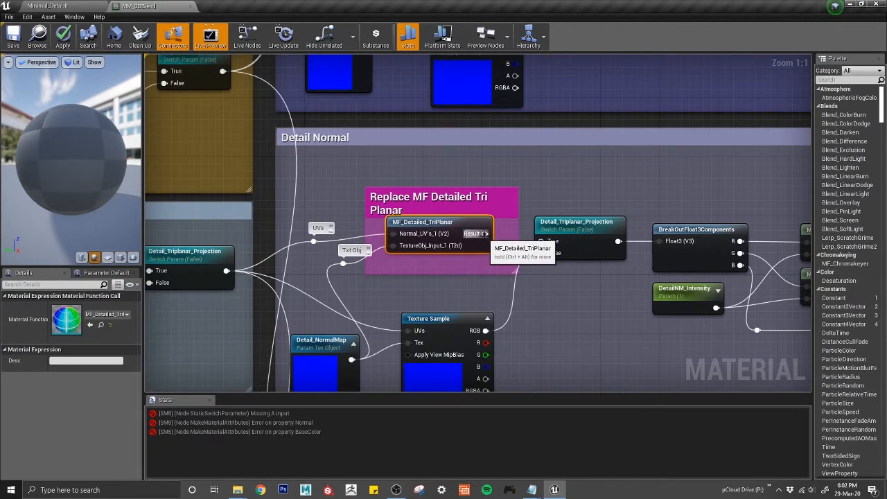
drag(485, 234, 542, 242)
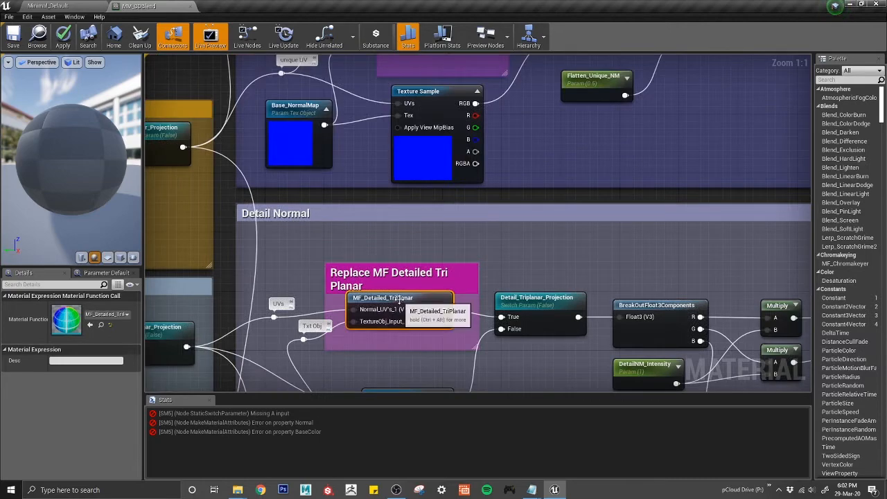
Open MF_Detailed_TriPlanar and examine its D_Tri_UseLocalSpace and Detail_Triplanar_Projection switch parameters.
double_click(399, 299)
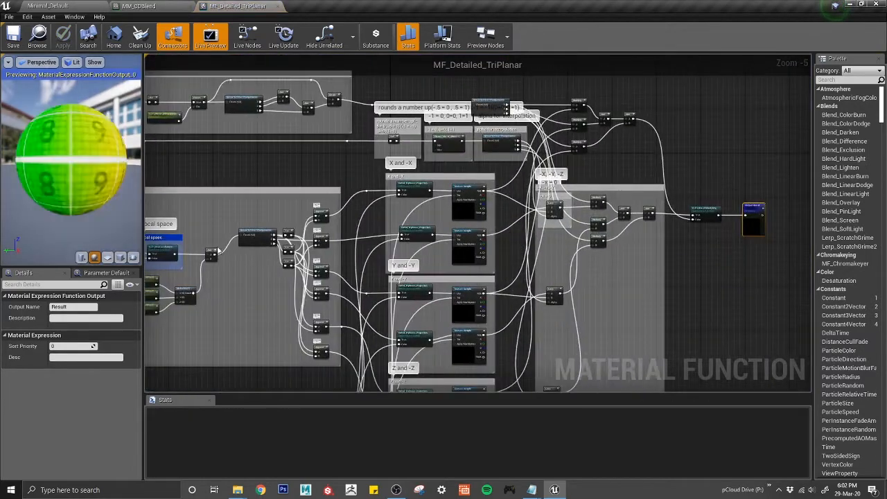
right_drag(219, 251, 416, 228)
scroll(380, 244, up, 5)
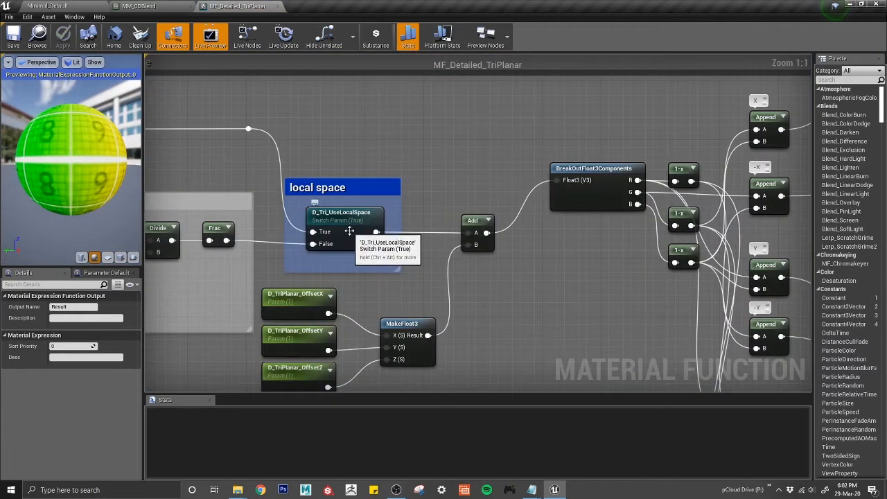
click(350, 231)
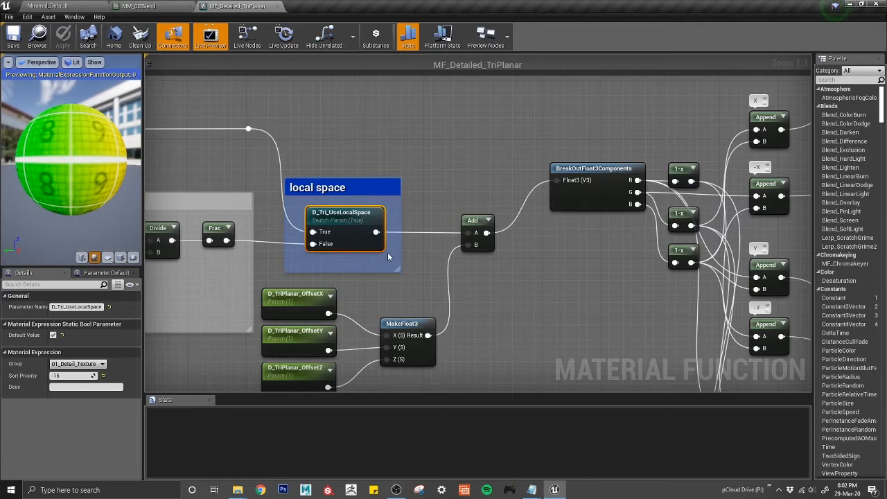
scroll(388, 239, down, 5)
right_drag(596, 253, 399, 225)
scroll(402, 228, up, 5)
right_drag(475, 277, 438, 220)
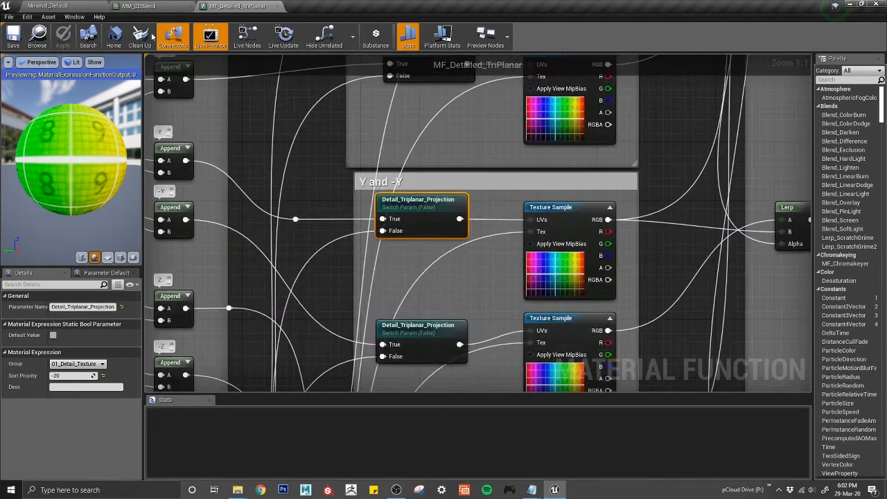
Back in MM_CDBlend, assign MF_TriPlanar to Unique Normal's unspecified function, wiring UVs and texture obj into it and its Result into Triplanar_Projection's True input.
click(137, 6)
right_drag(411, 223, 451, 328)
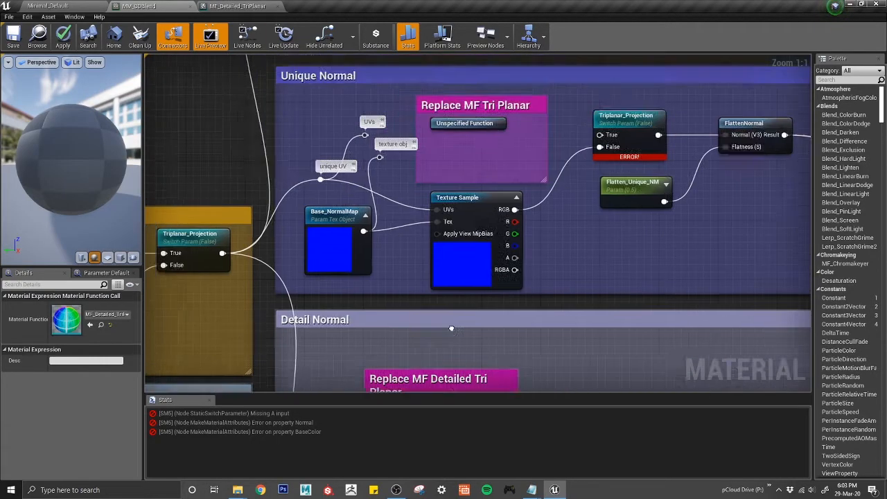
right_drag(456, 211, 430, 343)
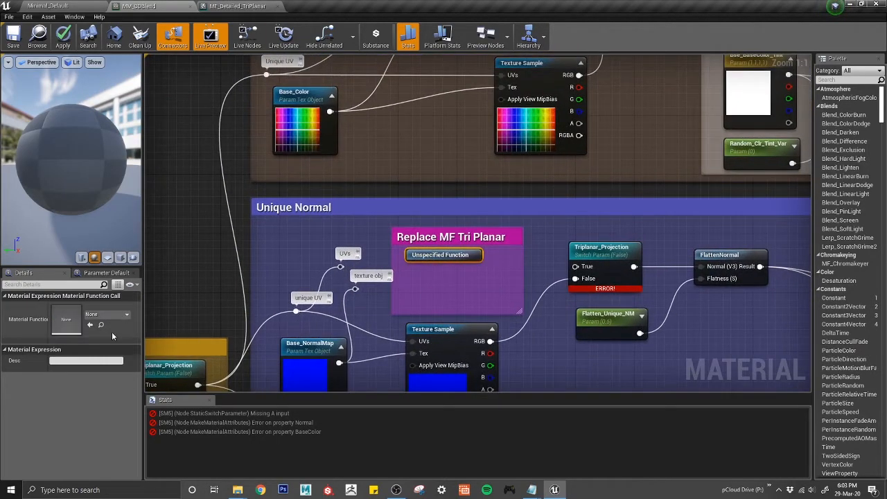
right_drag(442, 234, 430, 394)
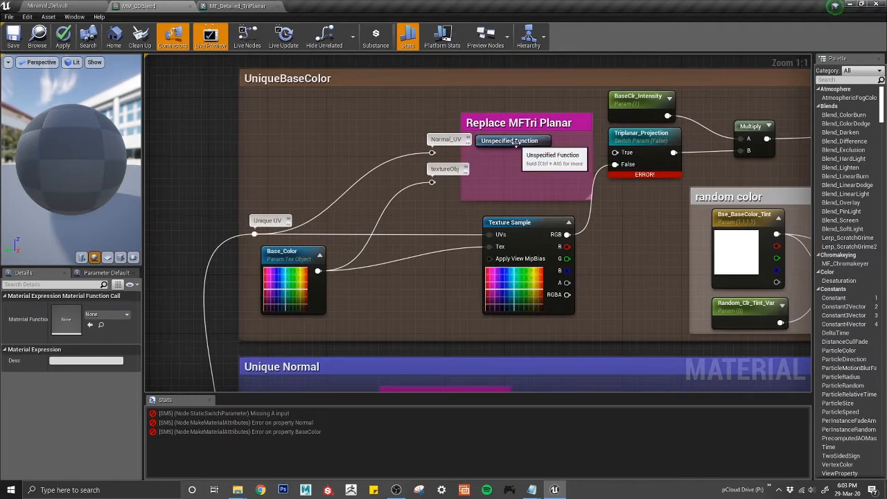
right_drag(477, 302, 468, 144)
click(121, 315)
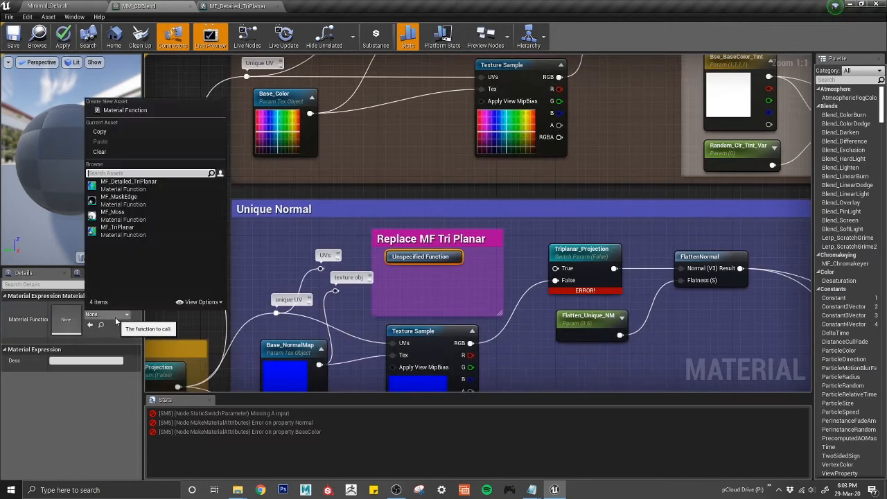
click(137, 233)
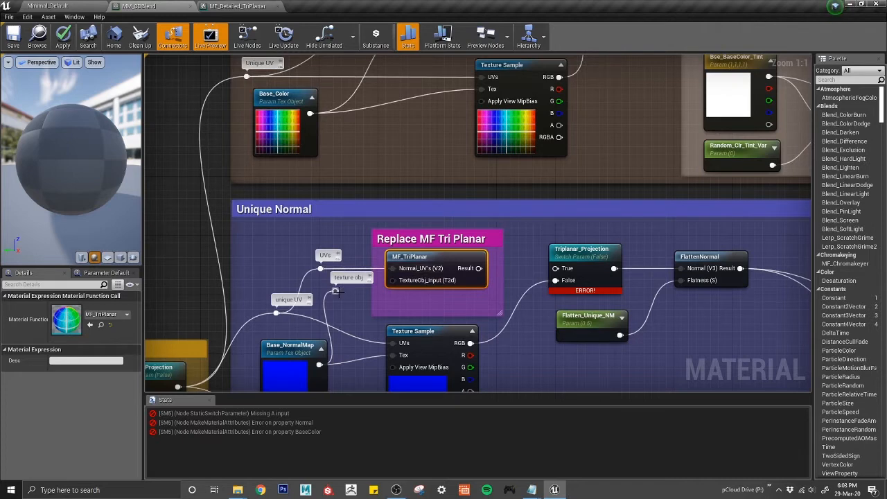
drag(336, 291, 409, 282)
drag(478, 268, 555, 269)
Assign MF_TriPlanar to UniqueBaseColor's unspecified function, wiring Normal_UV and textureObj into it and its Result into Triplanar_Projection's True input.
right_drag(449, 199, 434, 377)
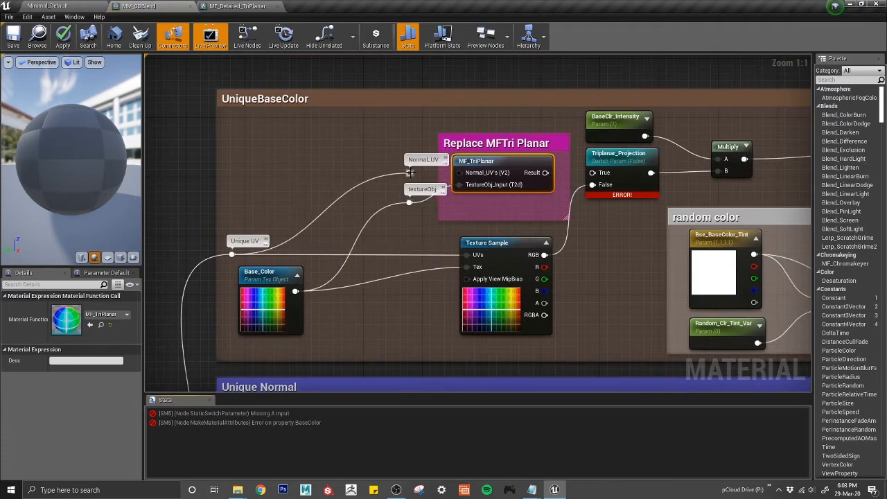
drag(539, 172, 593, 172)
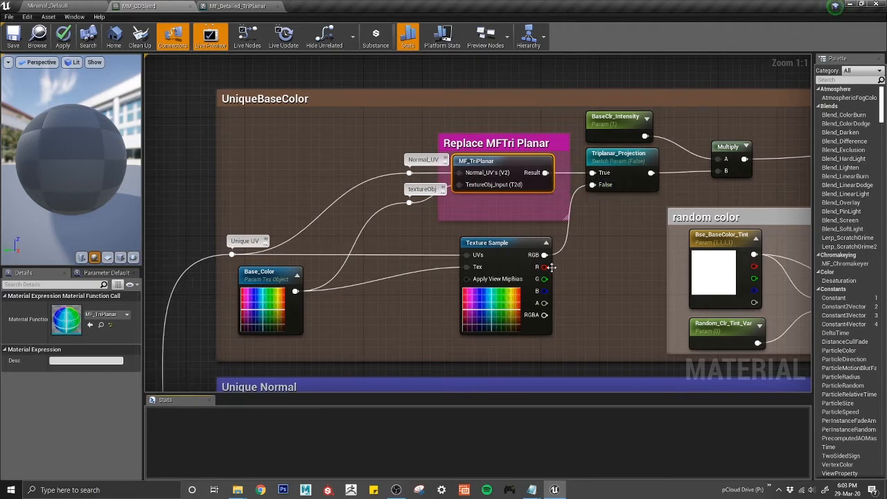
Apply the changes to MM_CDBlend and save all modified assets in the level editor.
click(586, 273)
scroll(587, 274, down, 5)
right_drag(527, 340, 369, 116)
scroll(413, 246, down, 3)
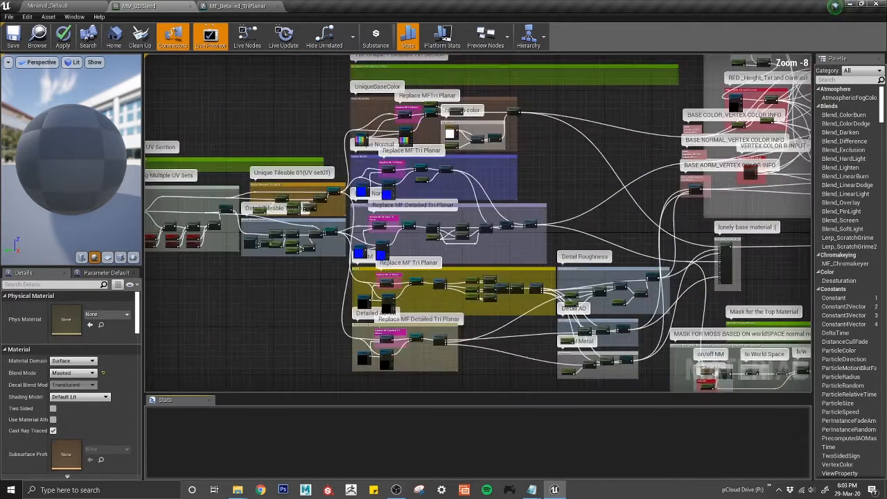
right_drag(527, 388, 421, 220)
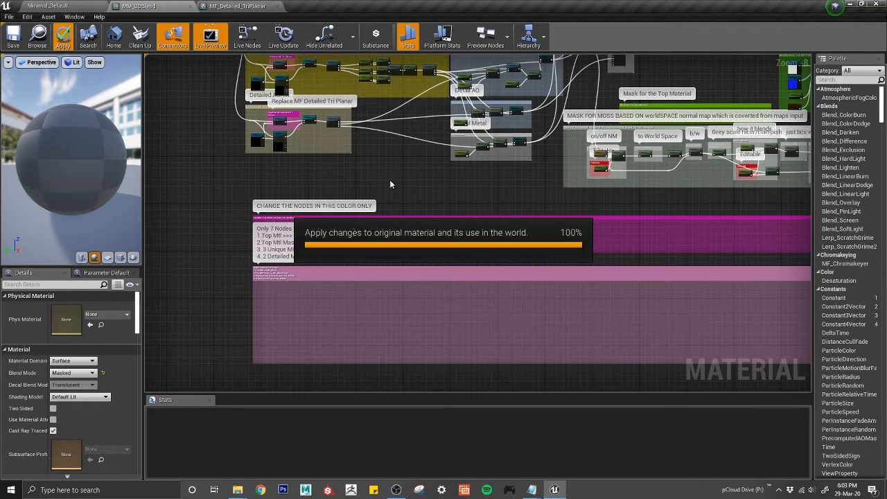
right_drag(390, 196, 406, 331)
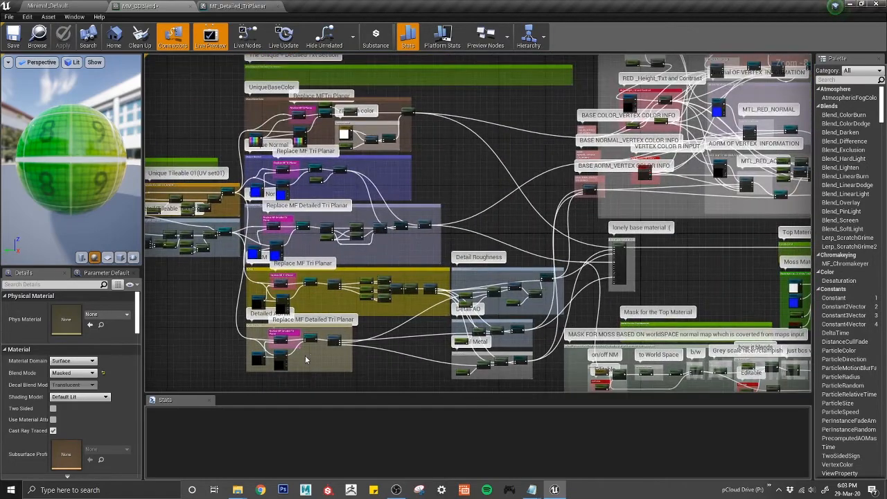
right_drag(346, 132, 319, 223)
right_drag(460, 308, 186, 109)
right_drag(569, 256, 523, 238)
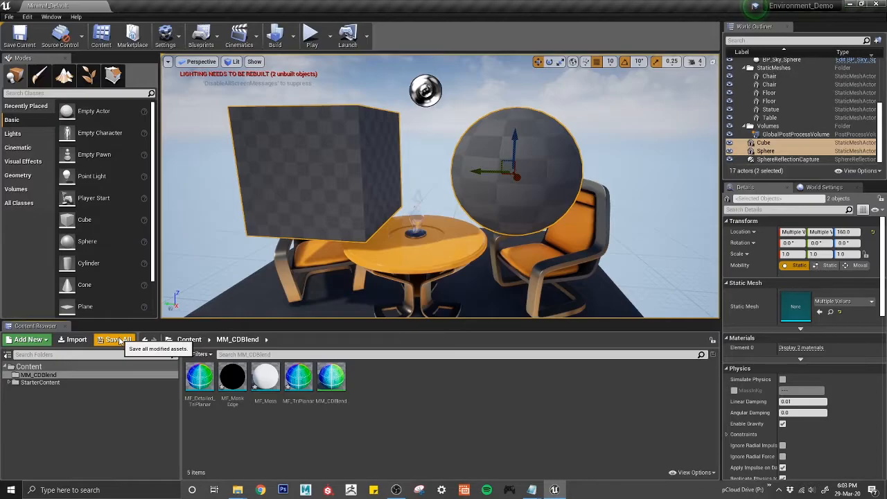
click(119, 340)
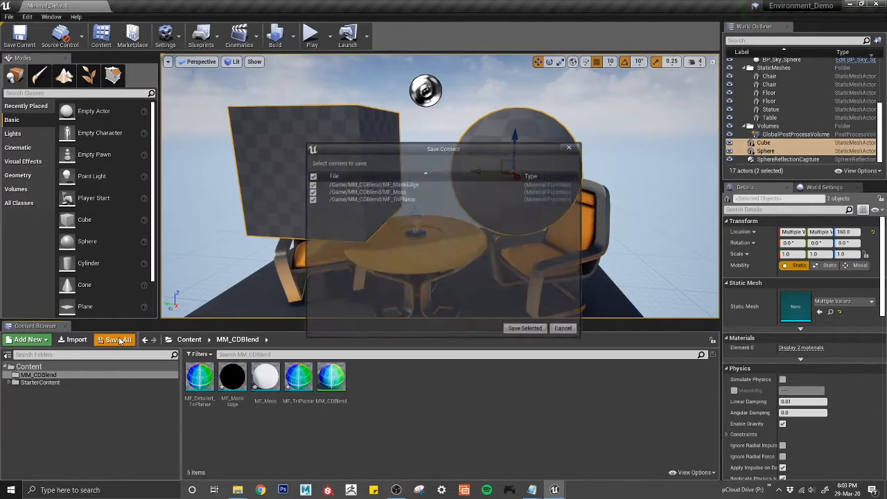
click(527, 330)
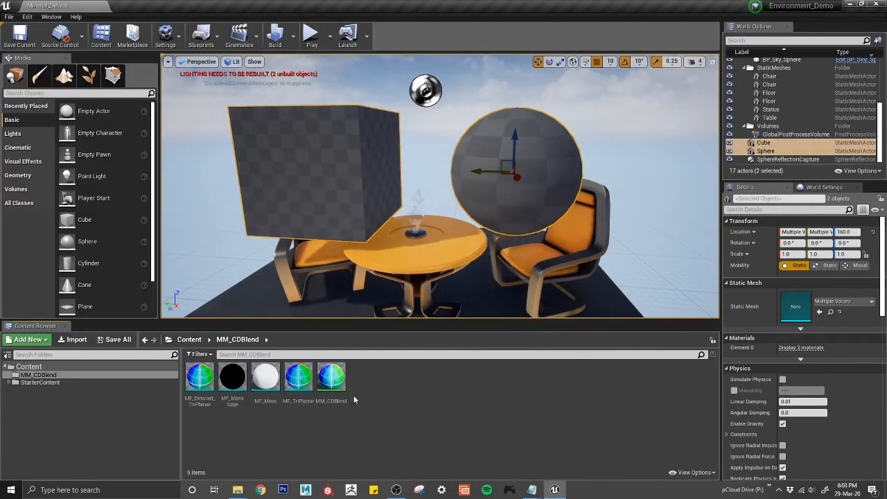
Create a material instance of MM_CDBlend, apply it to the cube and the sphere in the level, and inspect both meshes.
right_click(332, 378)
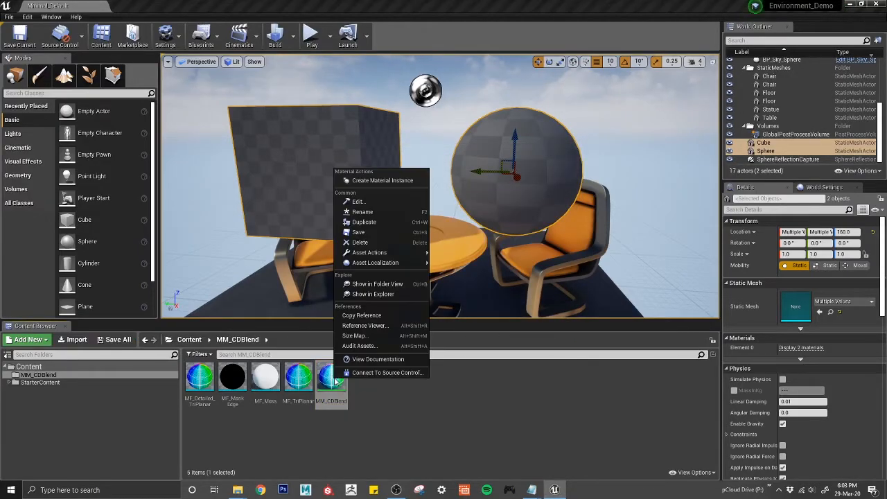
click(366, 181)
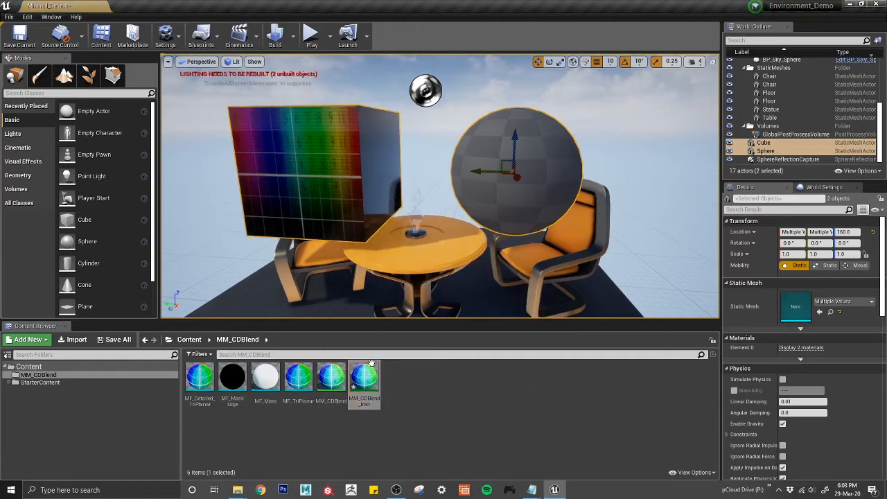
drag(372, 363, 525, 210)
right_drag(455, 246, 395, 260)
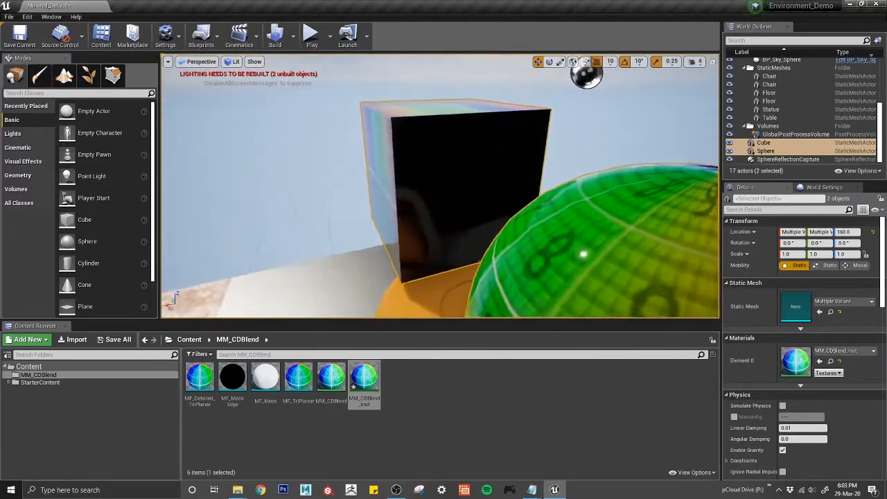
mouse_move(444, 208)
alt+mouse_down()
mouse_move(388, 215)
mouse_move(291, 201)
mouse_move(360, 229)
mouse_move(461, 208)
alt+mouse_up()
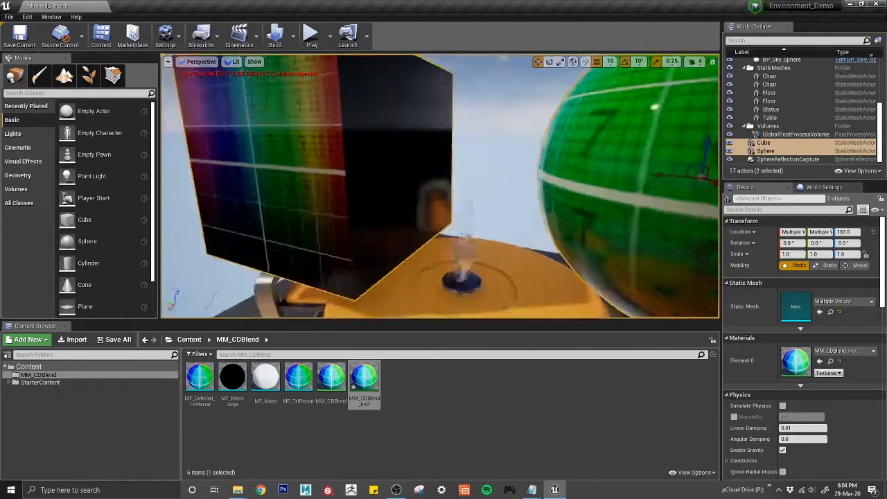
right_drag(461, 208, 430, 208)
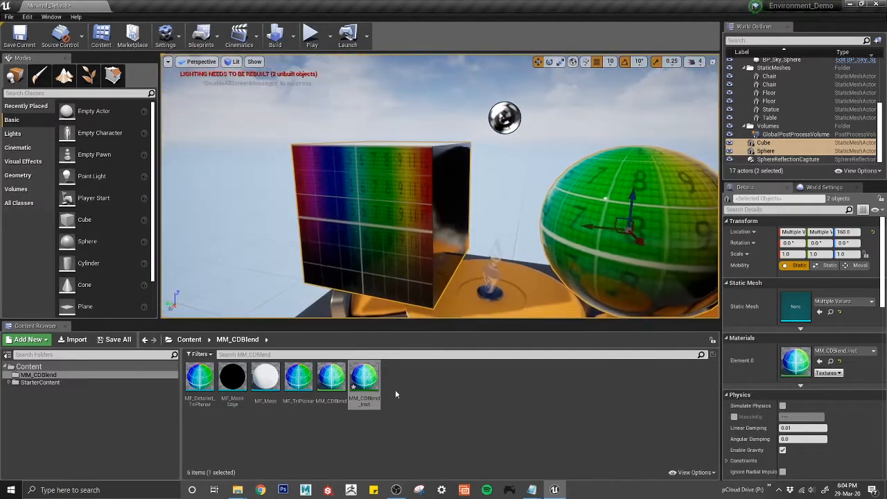
Open the material instance MM_CDBlend_Inst, return to the level and view the cube's adjacent side.
double_click(365, 376)
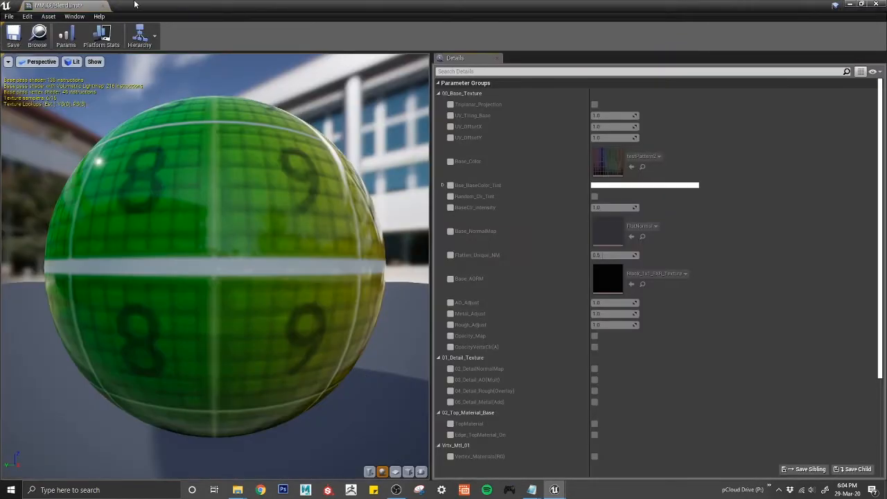
click(82, 7)
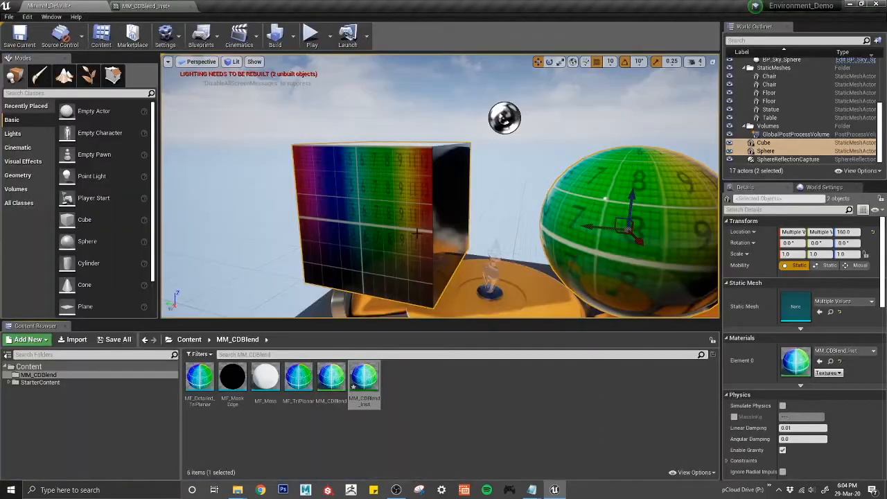
alt+drag(417, 233, 443, 229)
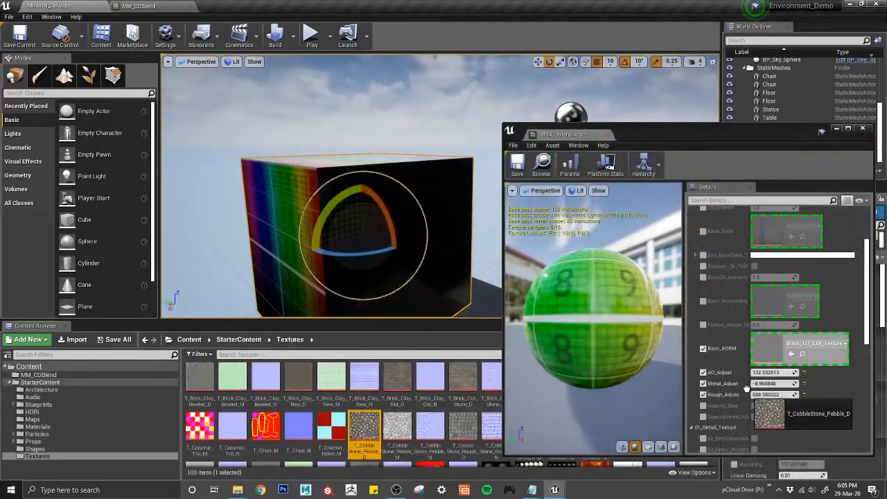
Assign the T_Checker_Noise_M texture to the instance's Base_AORM parameter and inspect the cube from another angle.
drag(747, 389, 353, 416)
drag(331, 427, 770, 346)
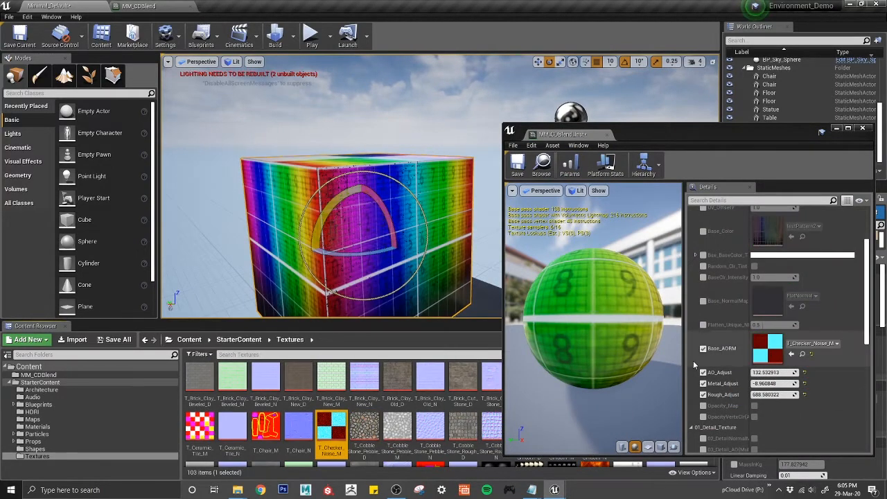
alt+drag(390, 291, 396, 264)
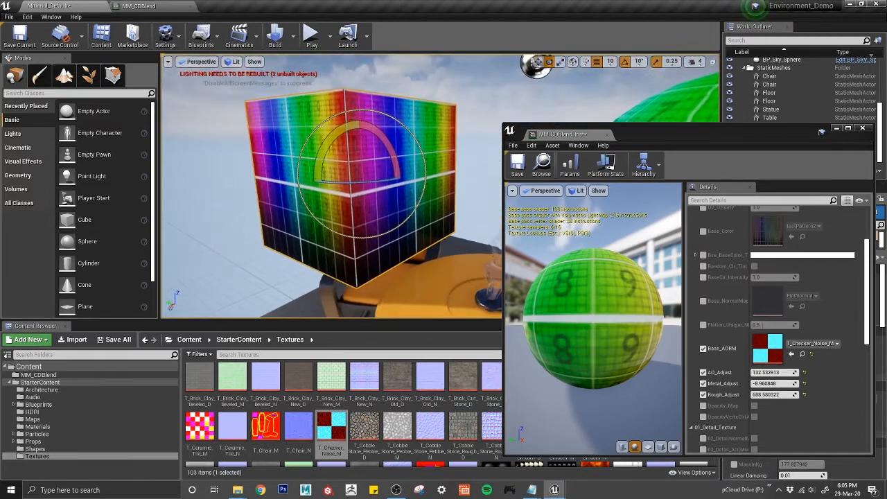
Reset the instance's AO_Adjust, Metal_Adjust, Rough_Adjust and Base_AORM texture to their default values.
click(711, 136)
drag(732, 130, 678, 142)
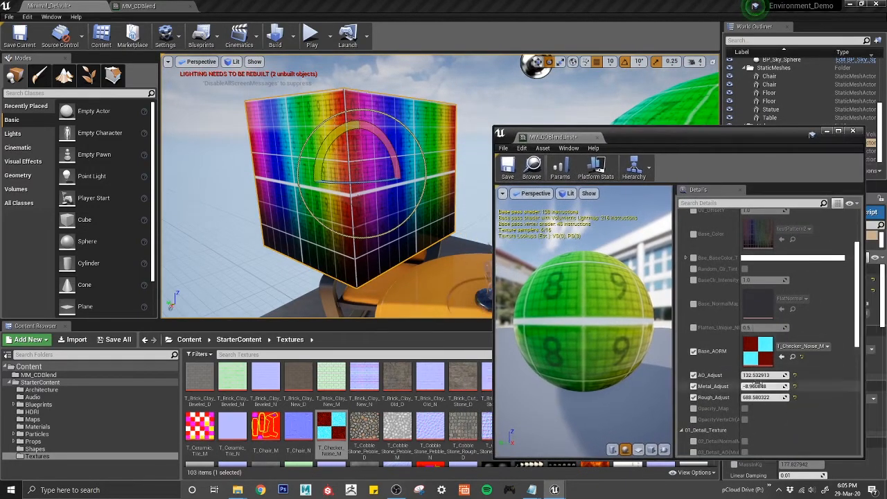
click(795, 375)
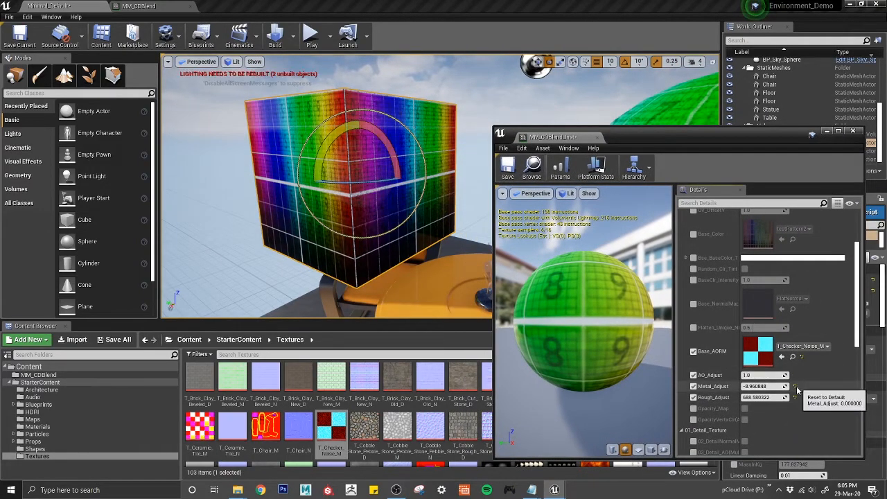
click(795, 386)
click(801, 357)
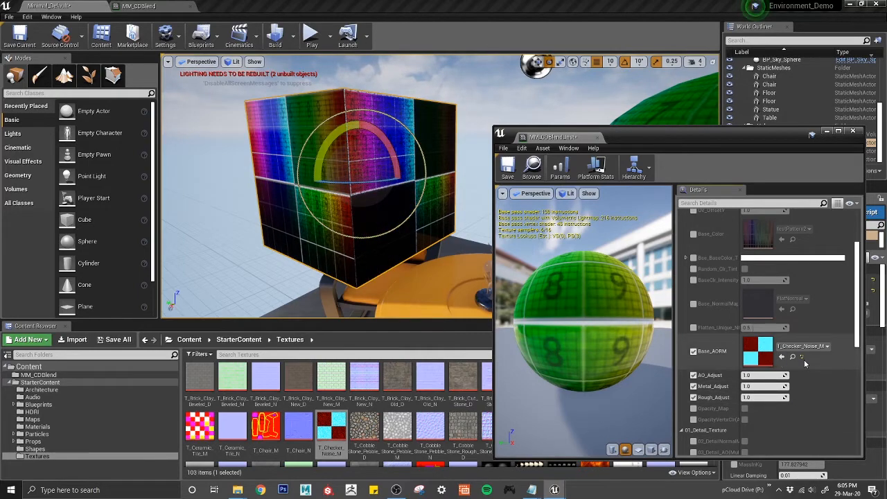
Move the sphere sideways away from the cube and inspect the cube's reflective dark faces up close.
right_drag(430, 195, 333, 236)
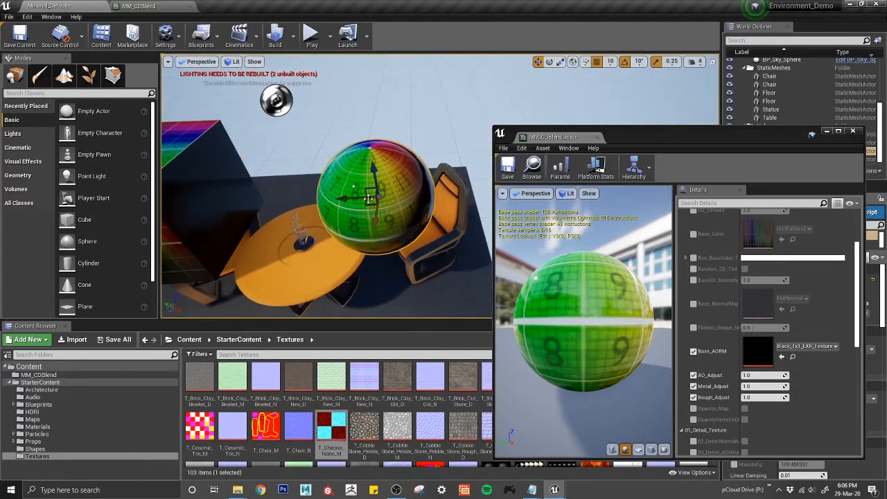
drag(369, 199, 540, 202)
right_drag(425, 205, 360, 139)
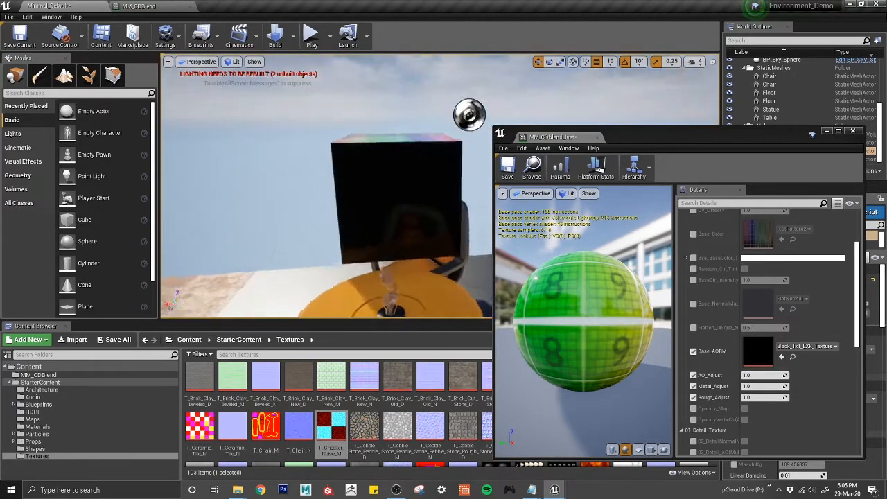
mouse_move(361, 194)
right_down()
mouse_move(375, 208)
mouse_move(402, 139)
mouse_move(347, 201)
mouse_move(277, 188)
mouse_move(361, 188)
mouse_move(360, 236)
mouse_move(347, 187)
mouse_move(354, 180)
right_up()
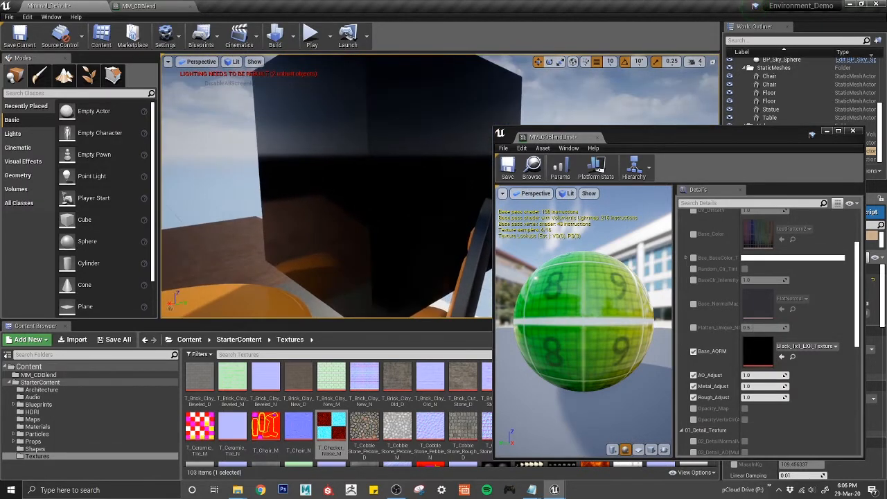
Reassign T_Checker_Noise_M to the instance's Base_AORM and look at the checker pattern on the cube.
click(778, 397)
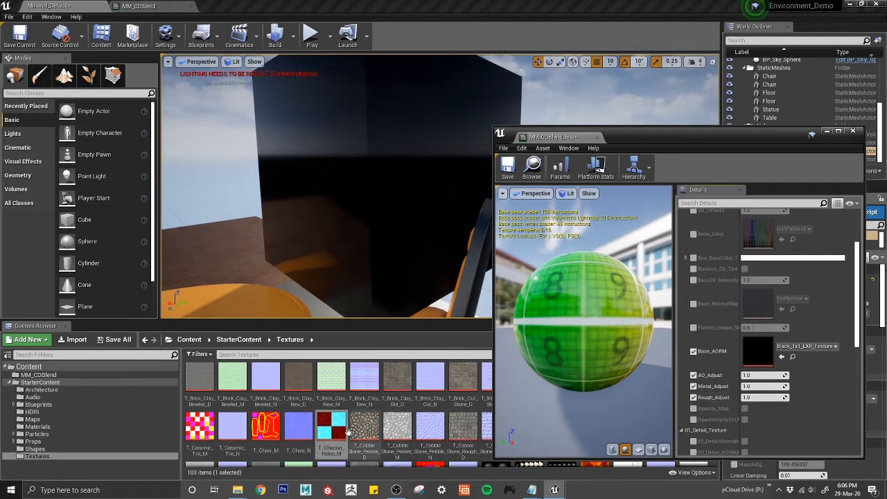
drag(348, 431, 759, 351)
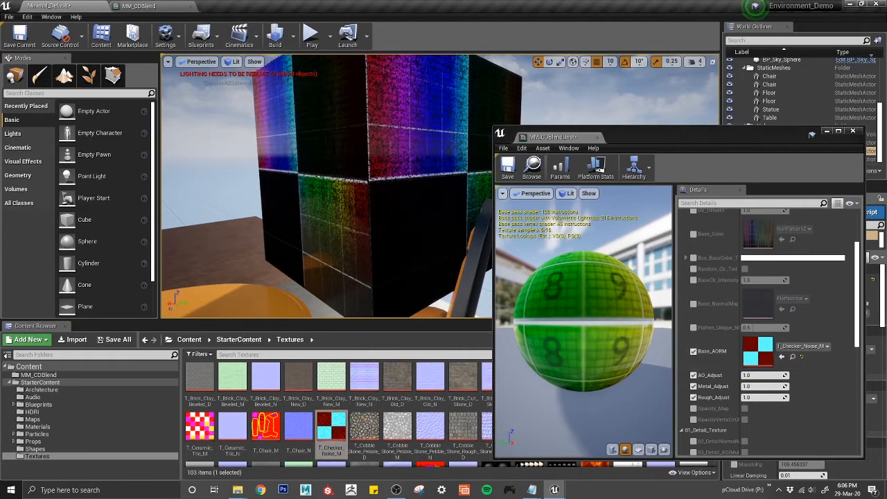
right_drag(361, 187, 333, 180)
Try a Rough_Adjust of 0.713578 and different Metal_Adjust values such as -0.385662, and reset both to default.
mouse_move(752, 398)
mouse_down()
mouse_move(780, 398)
mouse_move(735, 398)
mouse_move(777, 398)
mouse_move(745, 386)
mouse_move(777, 386)
mouse_move(749, 386)
mouse_up()
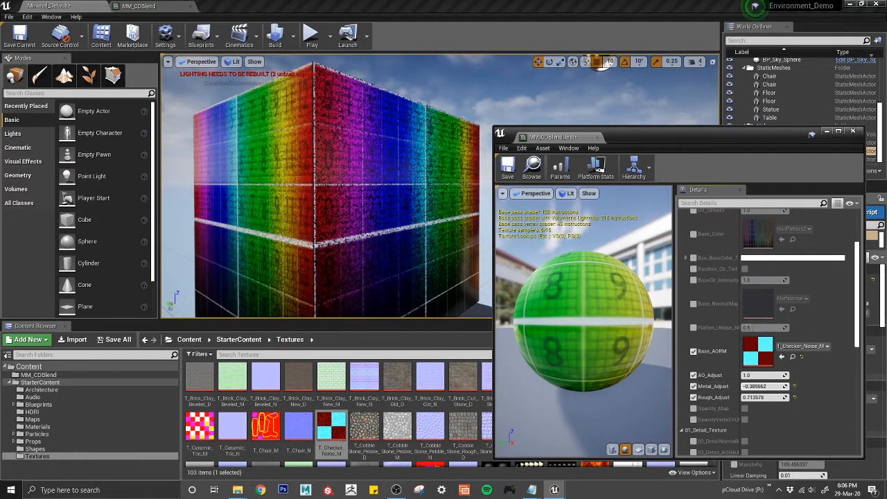
click(795, 386)
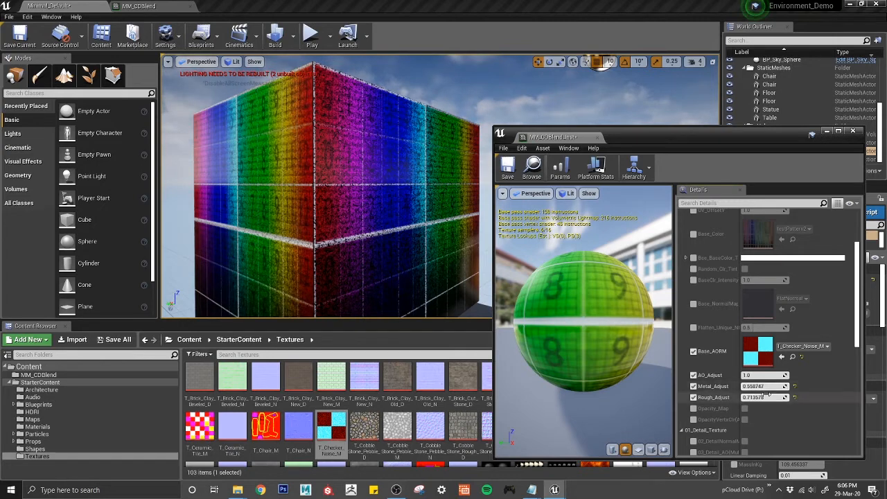
click(795, 398)
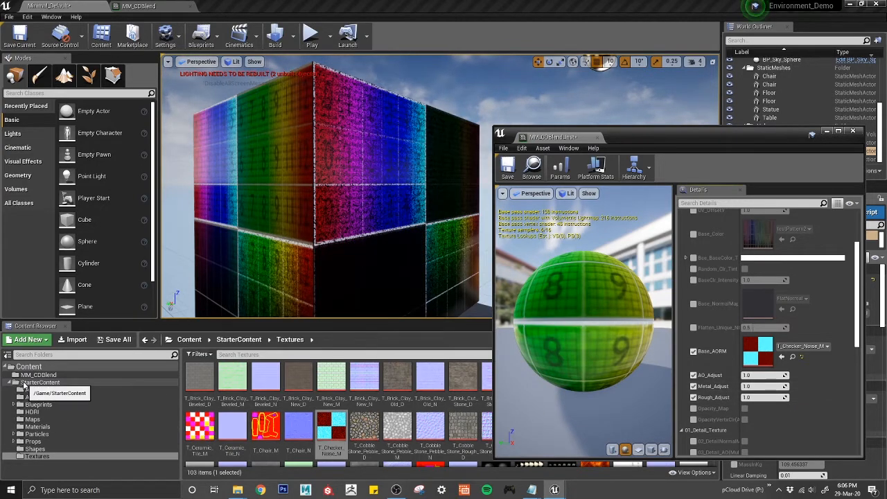
Search the project assets for "white", enable the display of engine content and list the matches in Engine Content.
click(24, 385)
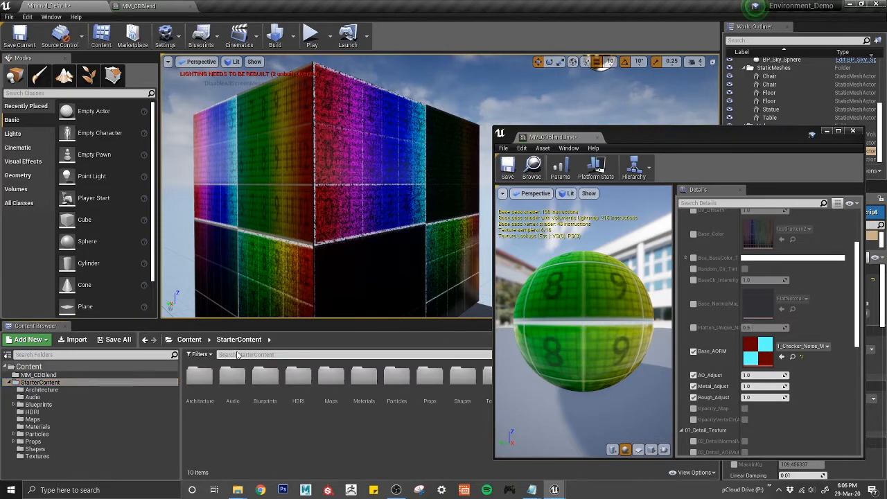
click(237, 354)
text(white)
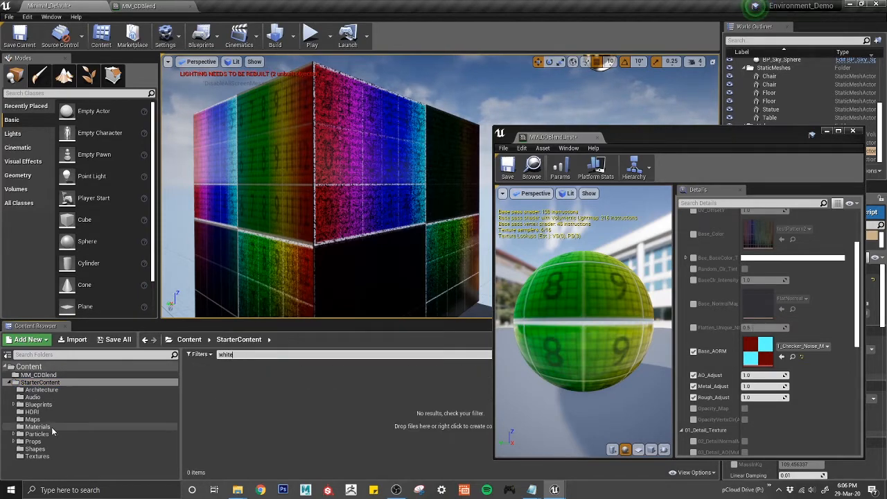
drag(624, 132, 721, 31)
click(708, 472)
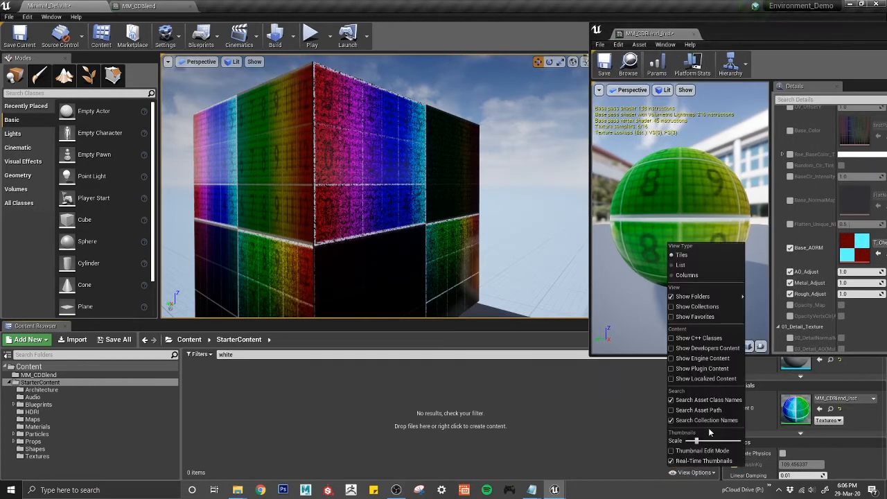
click(704, 359)
click(69, 391)
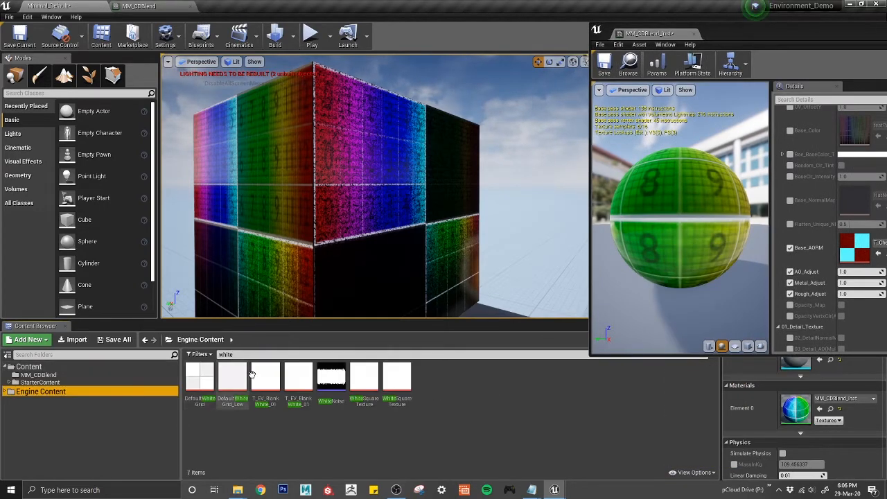
Assign WhiteSquareTexture to the instance's Base_AORM parameter and inspect the cube.
click(407, 378)
drag(406, 375, 854, 245)
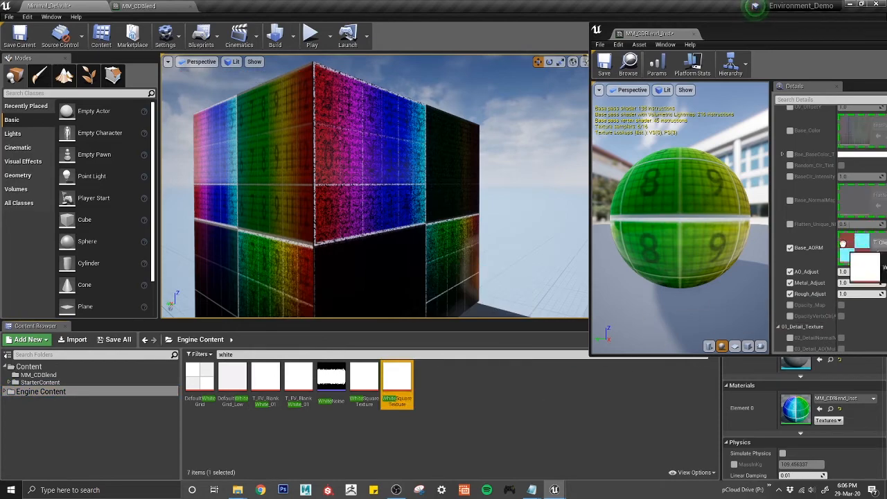
mouse_move(375, 186)
right_down()
mouse_move(430, 186)
mouse_move(381, 186)
right_up()
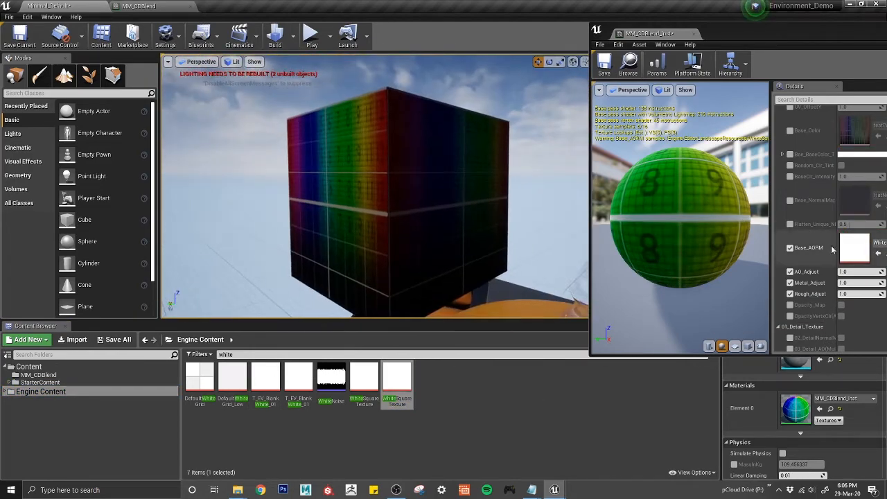
Lower the instance's Metal_Adjust to about -0.495 and check the effect on the cube's faces.
drag(858, 283, 818, 283)
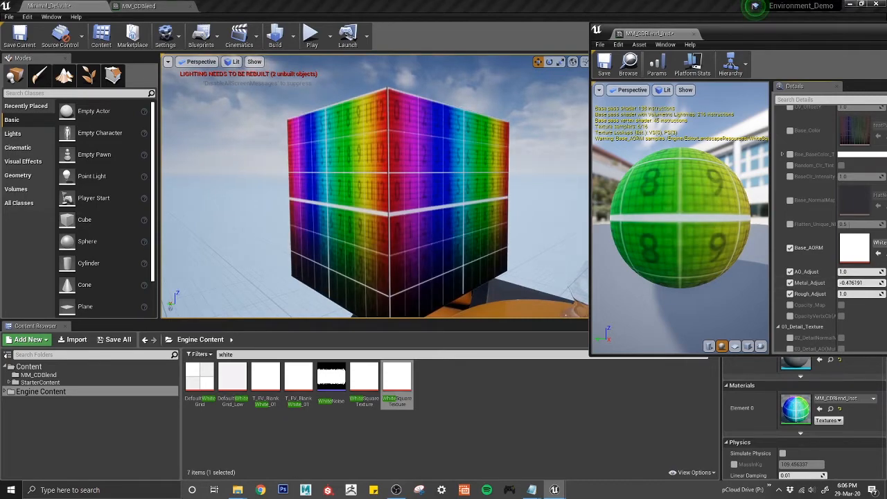
drag(811, 36, 773, 124)
right_drag(357, 185, 396, 183)
drag(756, 117, 698, 132)
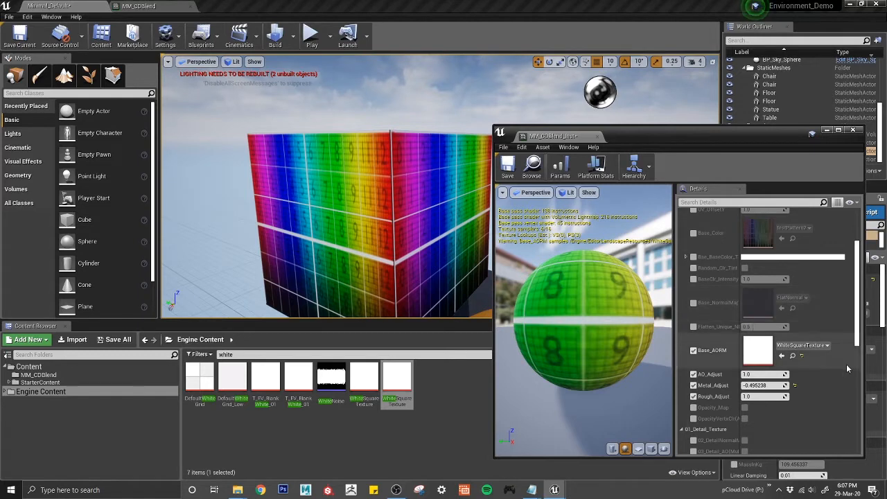
Reset Base_AORM to its default texture and disable the overrides for Rough_Adjust, Metal_Adjust, AO_Adjust and Base_AORM.
click(803, 356)
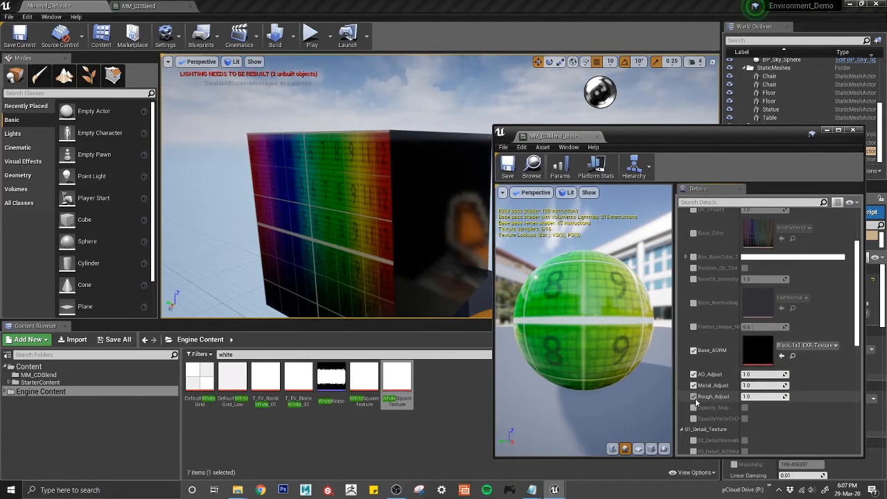
click(694, 397)
click(694, 386)
click(694, 374)
click(694, 351)
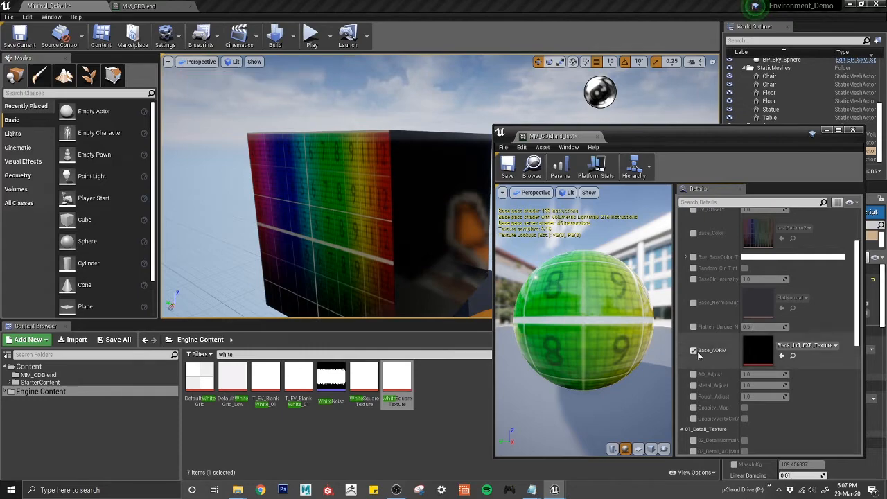
click(694, 351)
Close the material instance editor, move the selected mesh horizontally in the level and view the cube.
click(598, 137)
right_drag(523, 192, 617, 180)
drag(606, 211, 413, 212)
right_drag(413, 213, 347, 211)
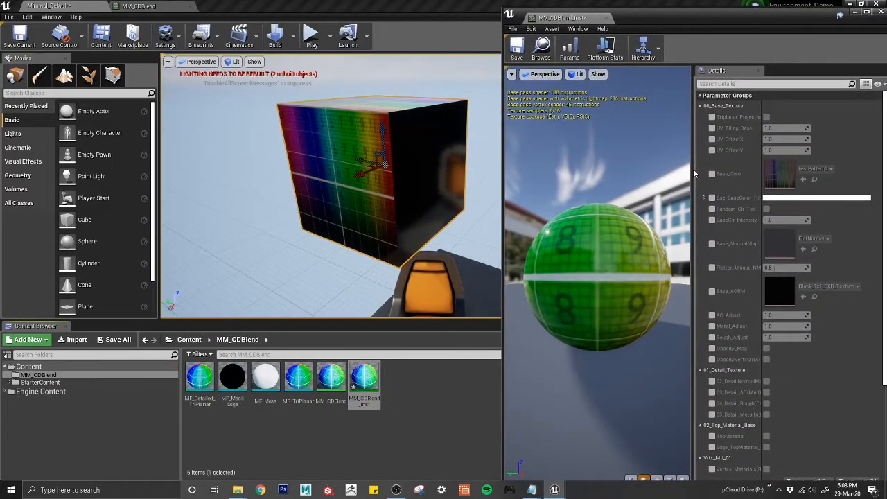
Widen the instance's parameter list and enable the Base_AORM override in 00_Base_Texture.
drag(693, 170, 583, 182)
click(599, 291)
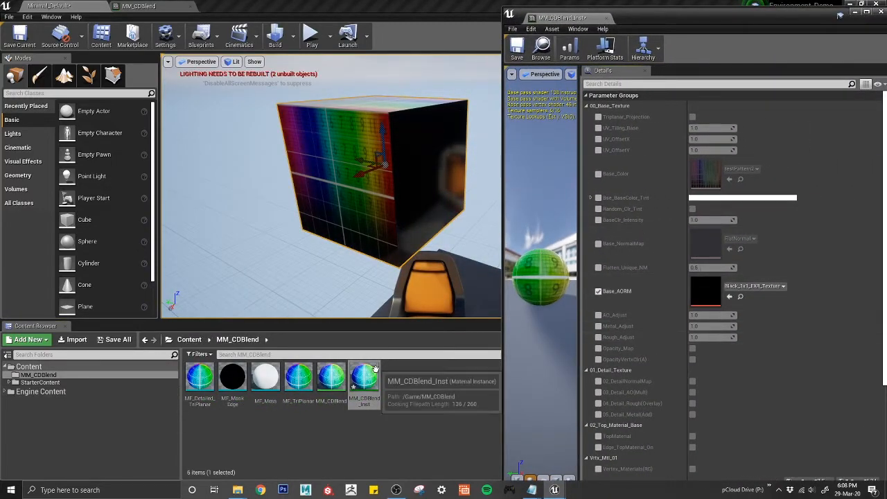
In the MM_CDBlend master material, set the Base_AORM node's default texture in the AORM group to WhiteSquareTexture.
double_click(331, 377)
scroll(277, 282, up, 4)
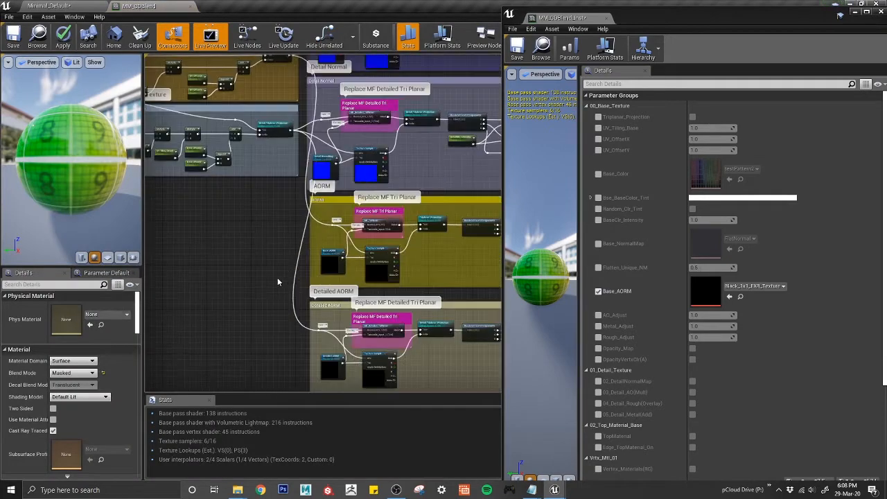
scroll(305, 270, up, 4)
click(347, 271)
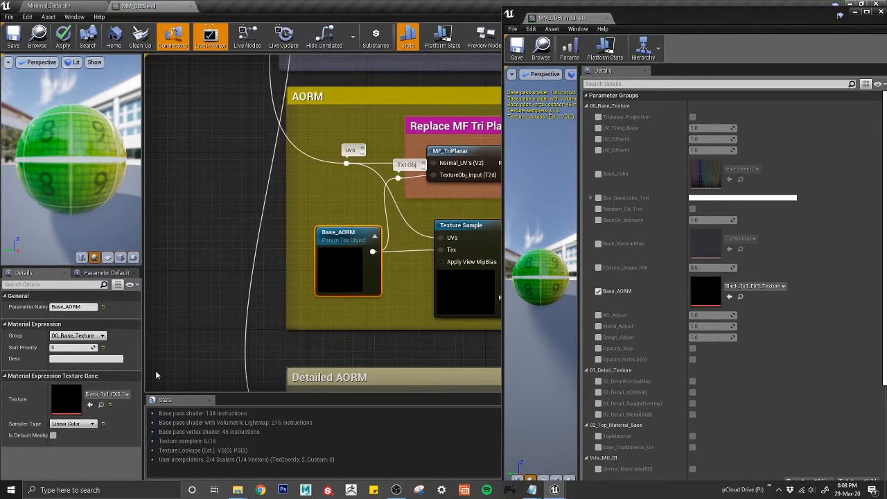
click(105, 393)
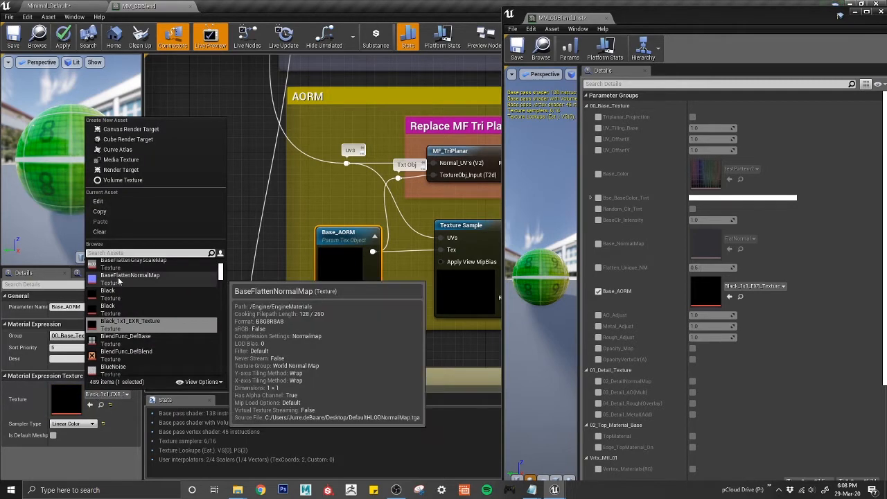
text(white)
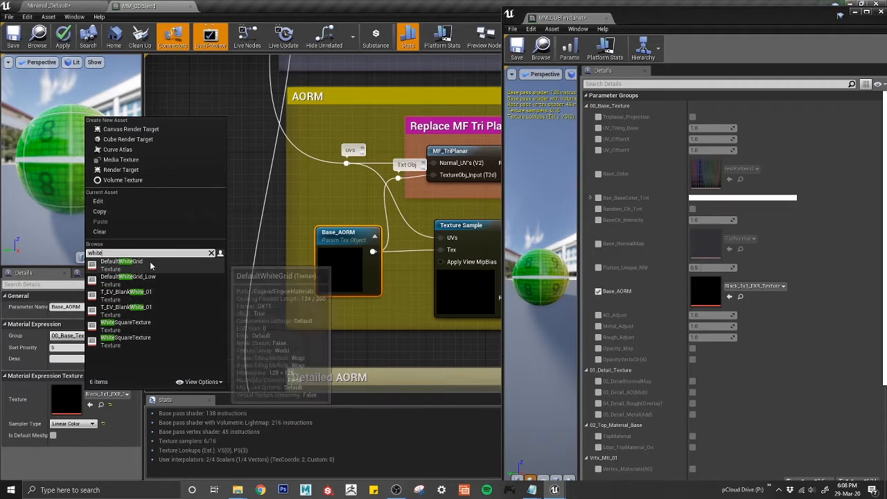
text(k)
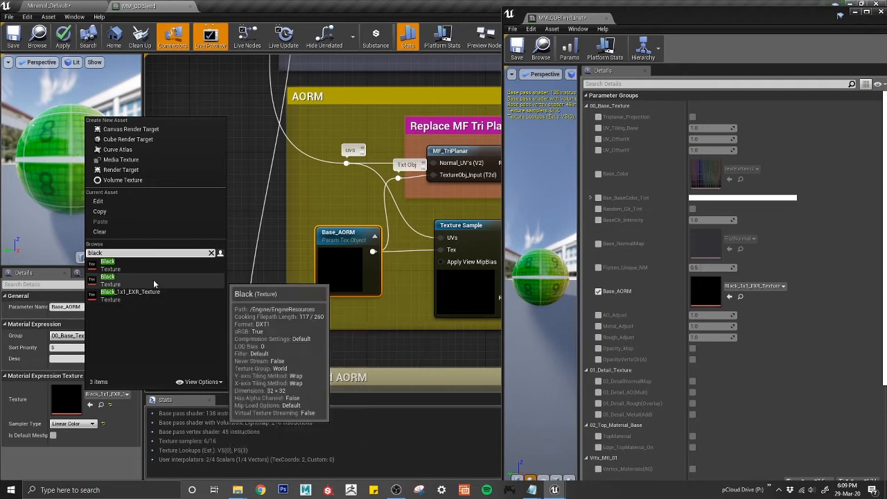
text(white)
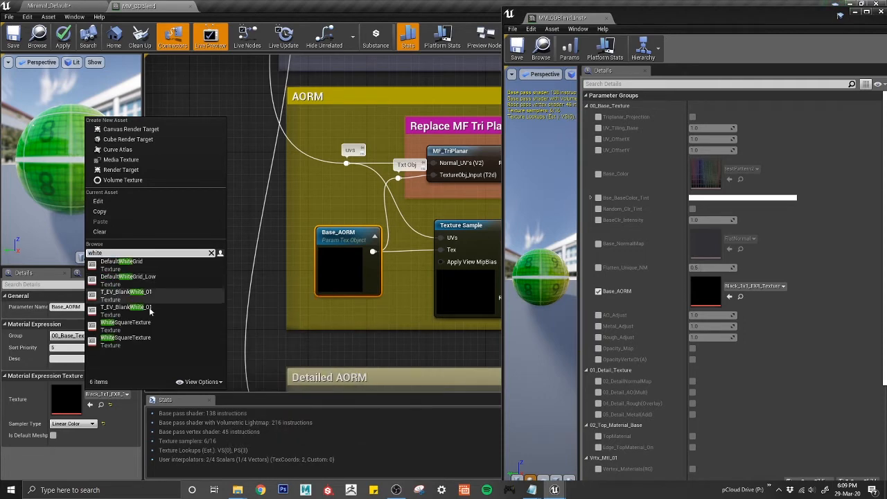
click(142, 332)
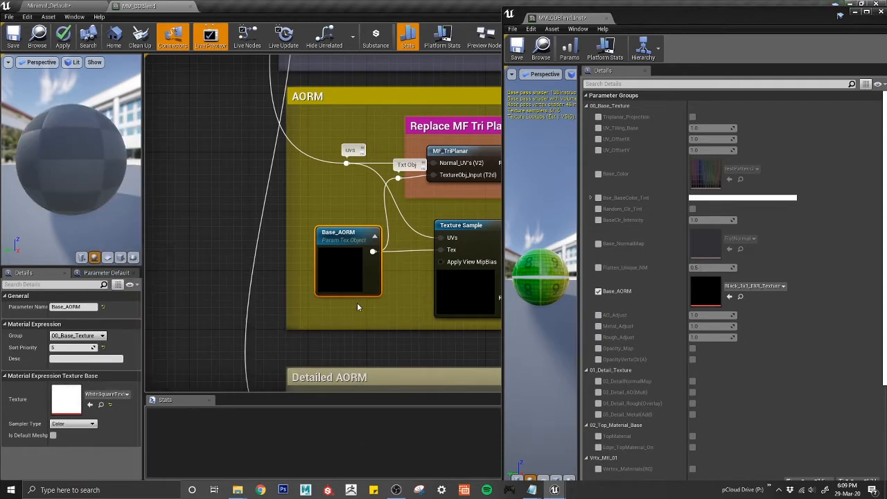
Try Linear Color as the Base_AORM node's sampler type, return it to Color, and apply the master material.
click(87, 424)
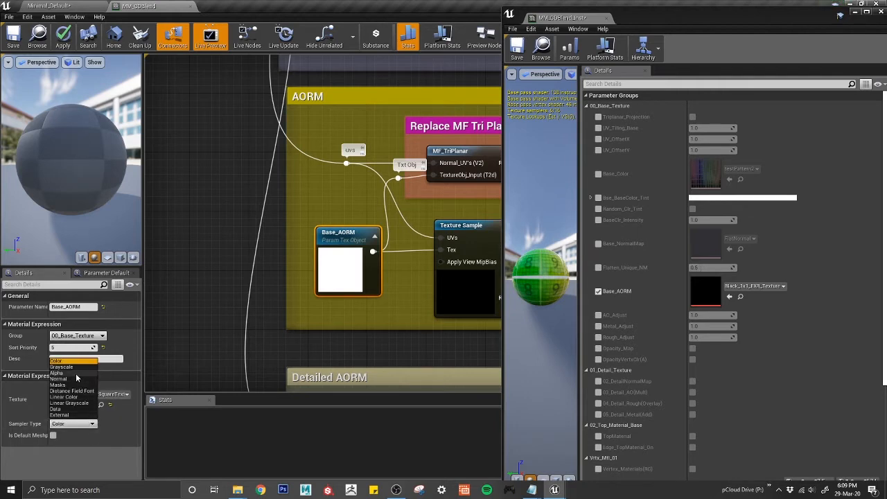
click(69, 398)
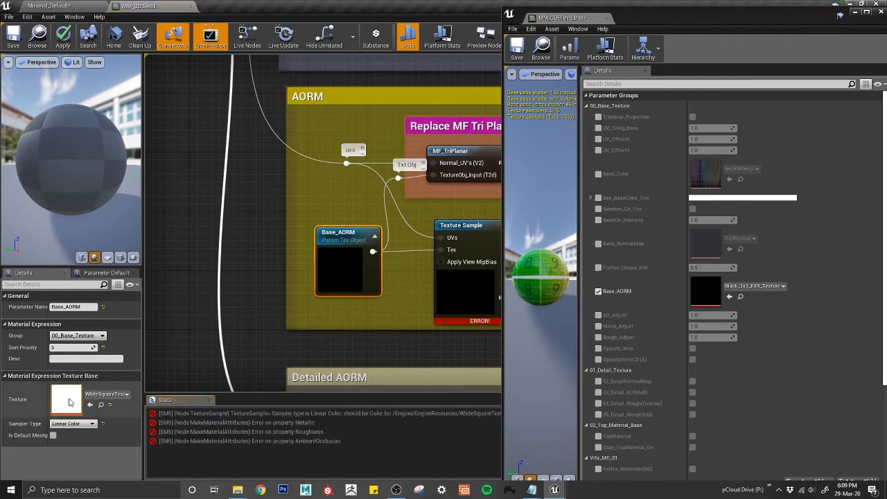
click(104, 425)
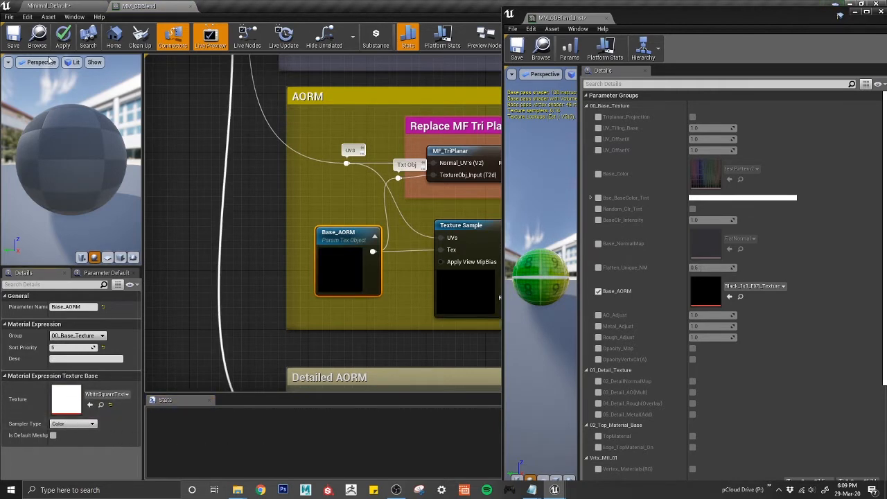
click(62, 38)
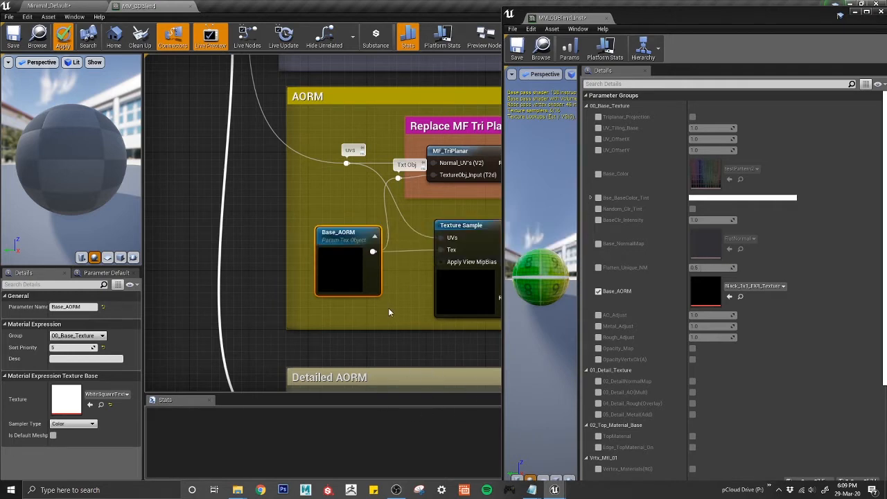
Reset the instance's Base_AORM to the default WhiteSquareTexture and inspect the cube in the level.
click(751, 298)
click(49, 6)
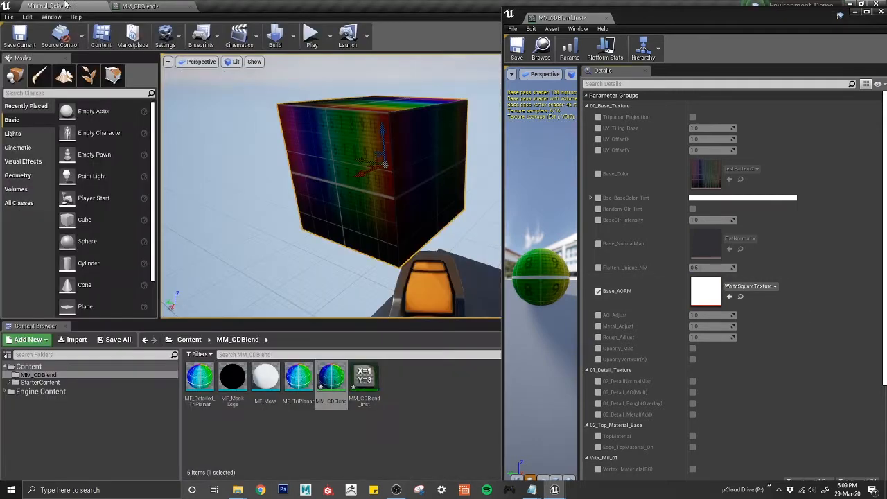
right_drag(331, 186, 367, 167)
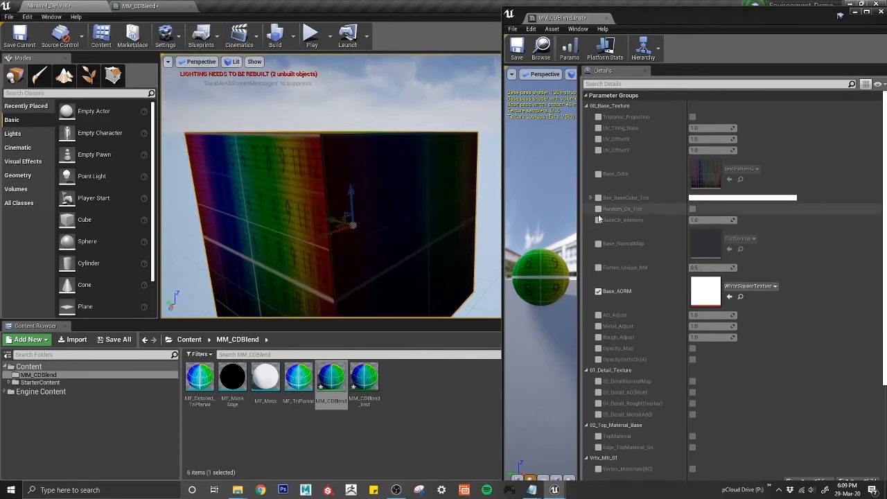
Enable the instance's BaseClr_Intensity override, raise it to about 1.78, and reset it to default.
click(598, 221)
drag(699, 219, 720, 220)
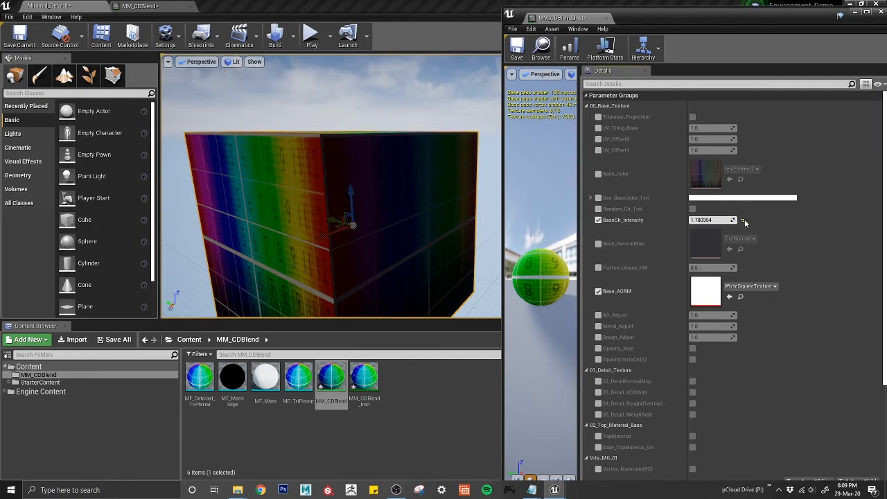
click(744, 220)
Try rotating the cube in the level, undo the rotation, and inspect its shaded sides.
right_drag(437, 215, 412, 229)
key(e)
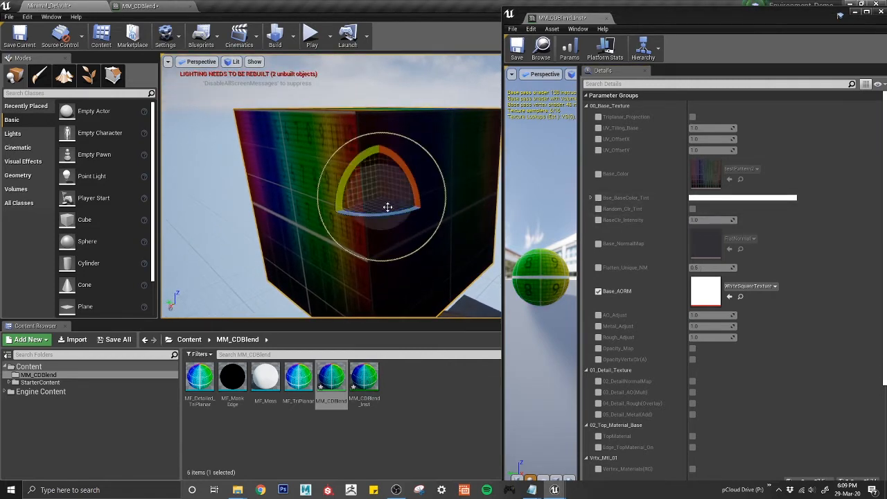
drag(388, 206, 337, 212)
key(ctrl+z)
alt+drag(404, 257, 326, 253)
right_drag(331, 208, 323, 226)
Override BaseClr_Intensity with about 0.6 and reset its value to 1.0.
drag(713, 219, 746, 227)
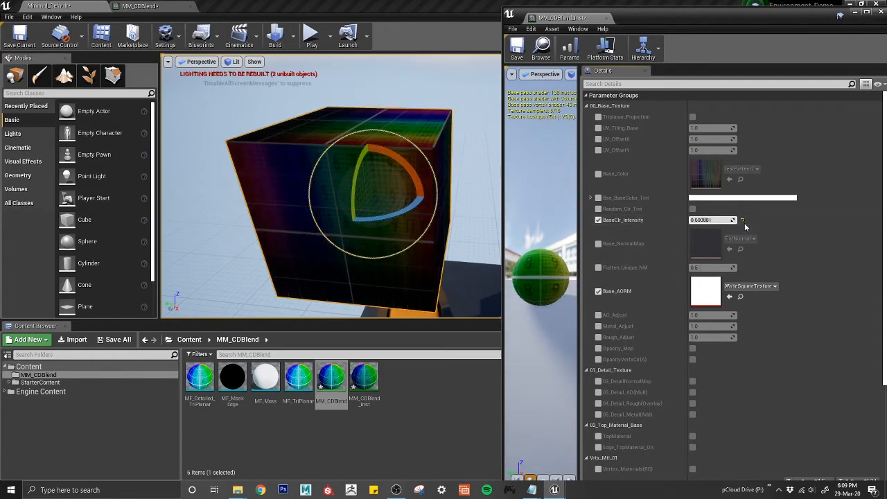
click(743, 220)
right_drag(430, 236, 485, 235)
Enable the Rough_Adjust override, lower it to about -3.39, and inspect the effect on the cube.
click(598, 337)
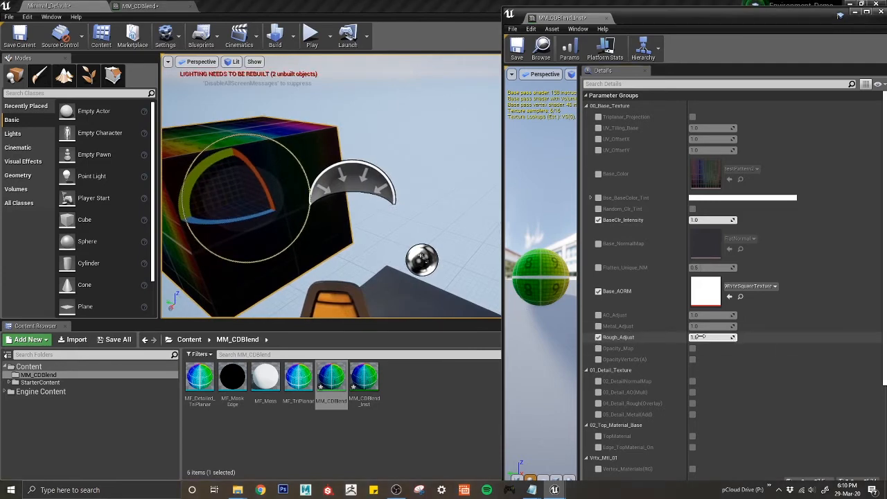
drag(713, 337, 701, 337)
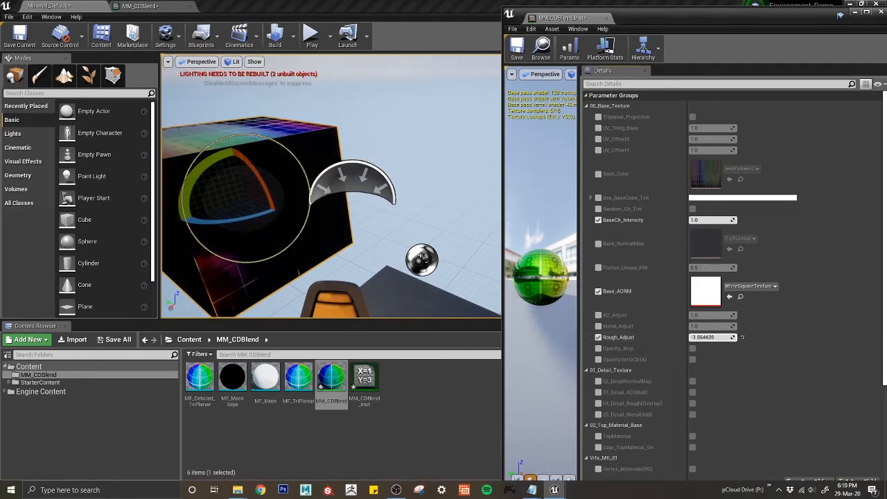
mouse_move(393, 276)
right_down()
mouse_move(319, 256)
mouse_move(319, 298)
mouse_move(333, 229)
mouse_move(264, 263)
mouse_move(312, 270)
mouse_move(325, 291)
mouse_move(333, 278)
mouse_move(390, 271)
right_up()
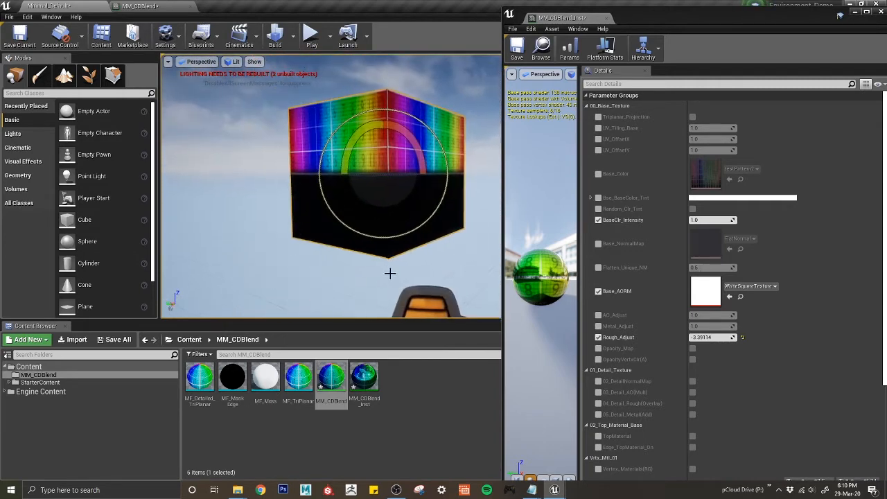
In MM_CDBlend, set Base_AORM's sampler type to Linear Color and its texture to Black_1x1_EXR_Texture, and apply the material.
click(142, 5)
click(357, 274)
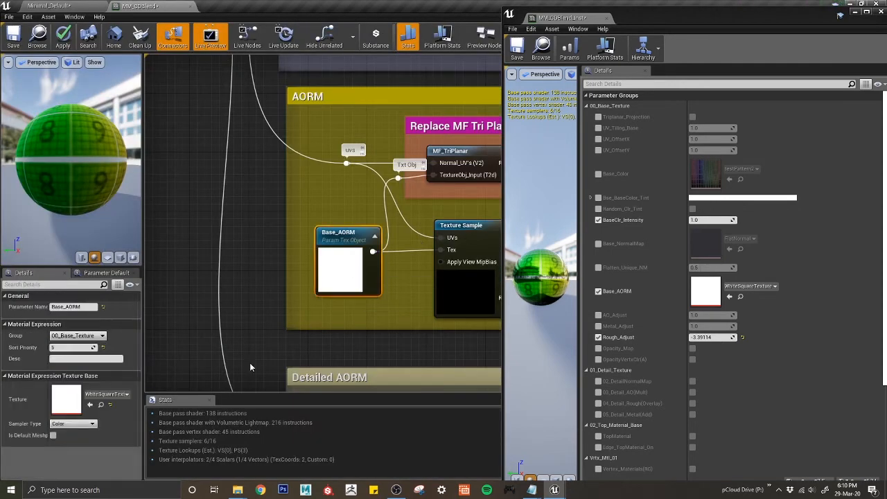
click(87, 428)
click(69, 398)
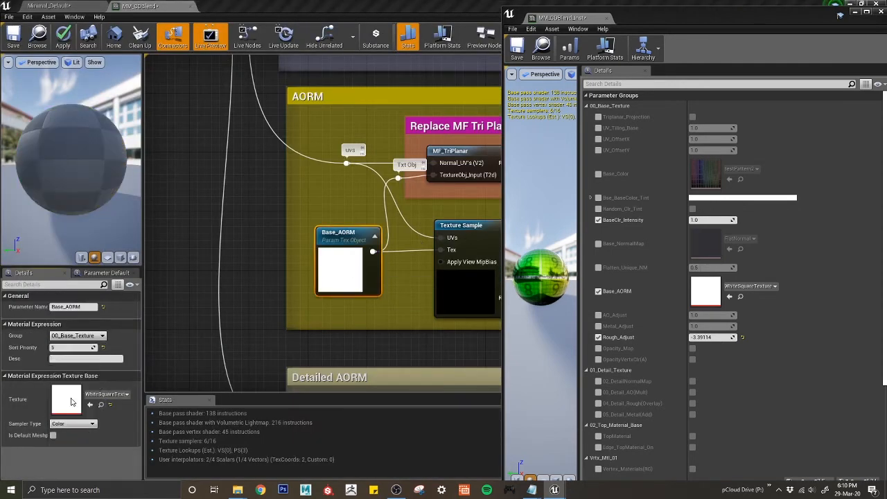
click(108, 394)
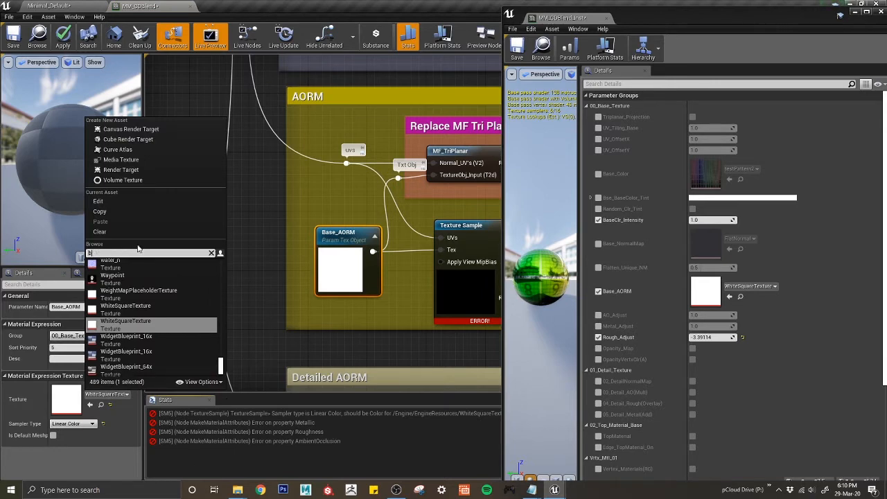
text(black)
double_click(125, 283)
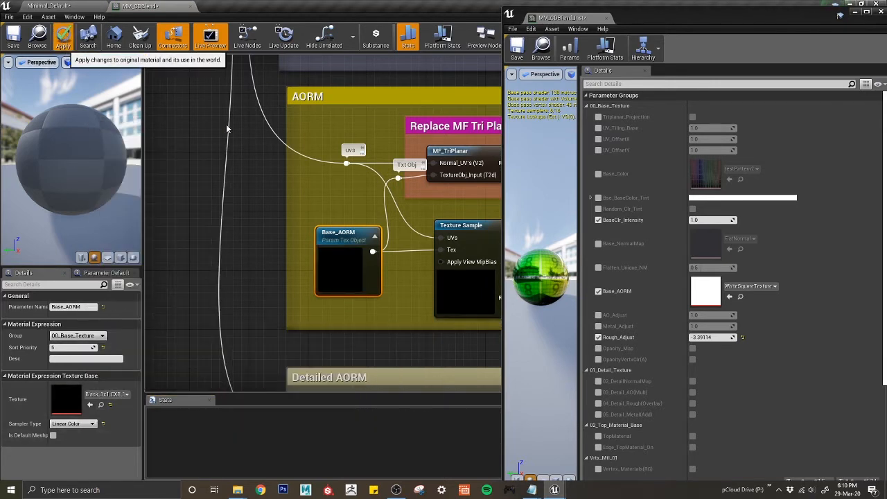
click(63, 36)
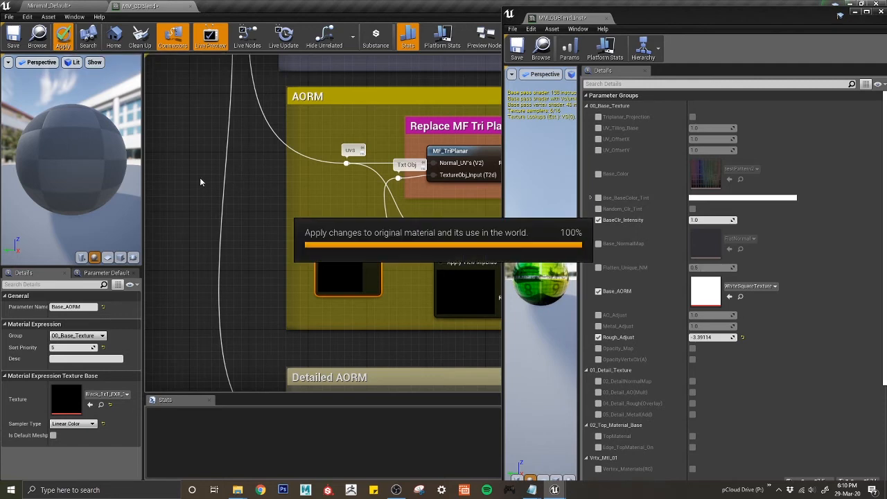
Close the MM_CDBlend material editor, reset the instance's Rough_Adjust to 1.0, and disable its override.
click(63, 5)
click(190, 6)
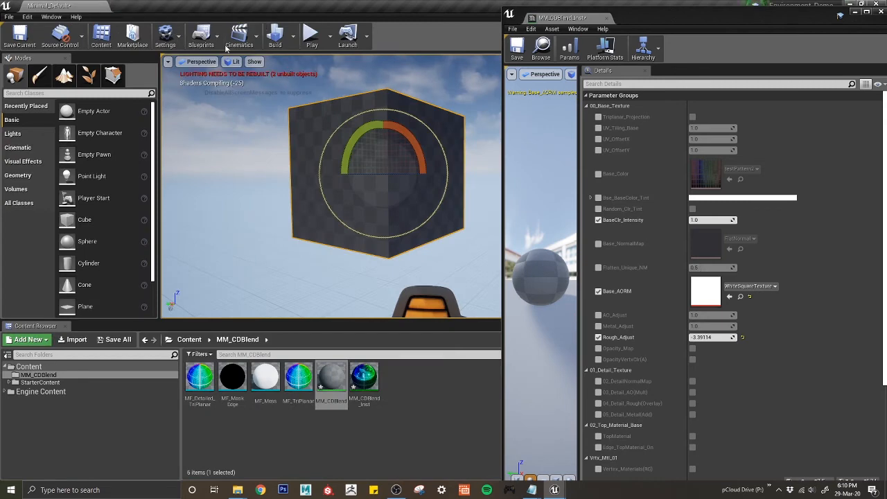
right_drag(320, 196, 346, 228)
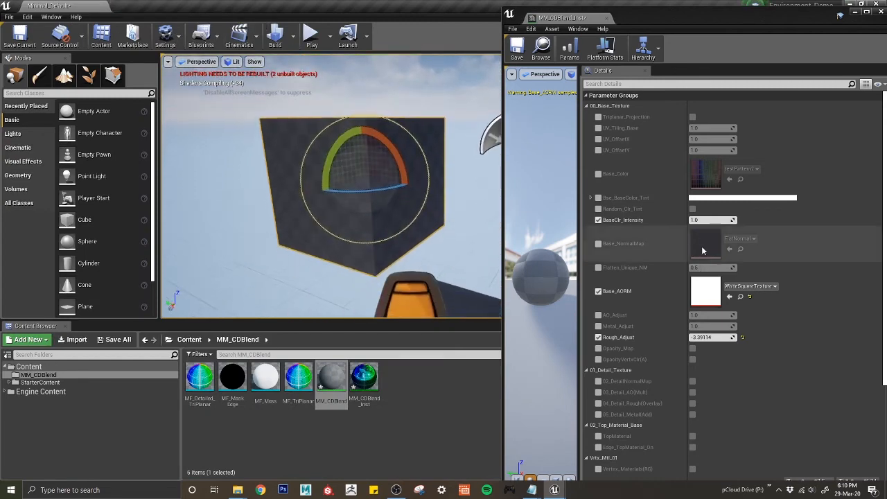
click(743, 337)
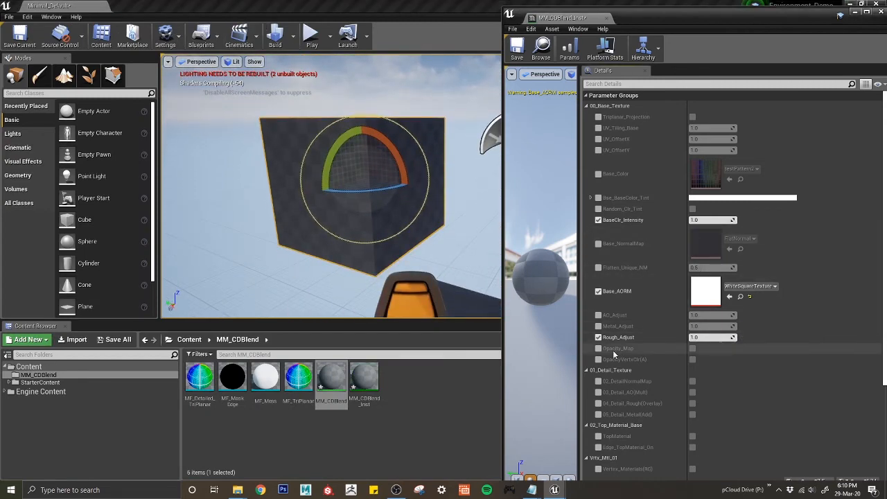
click(598, 338)
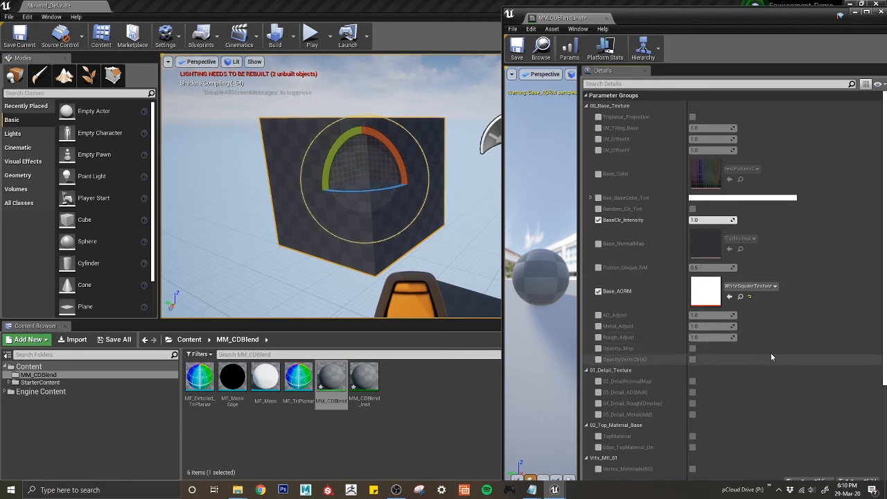